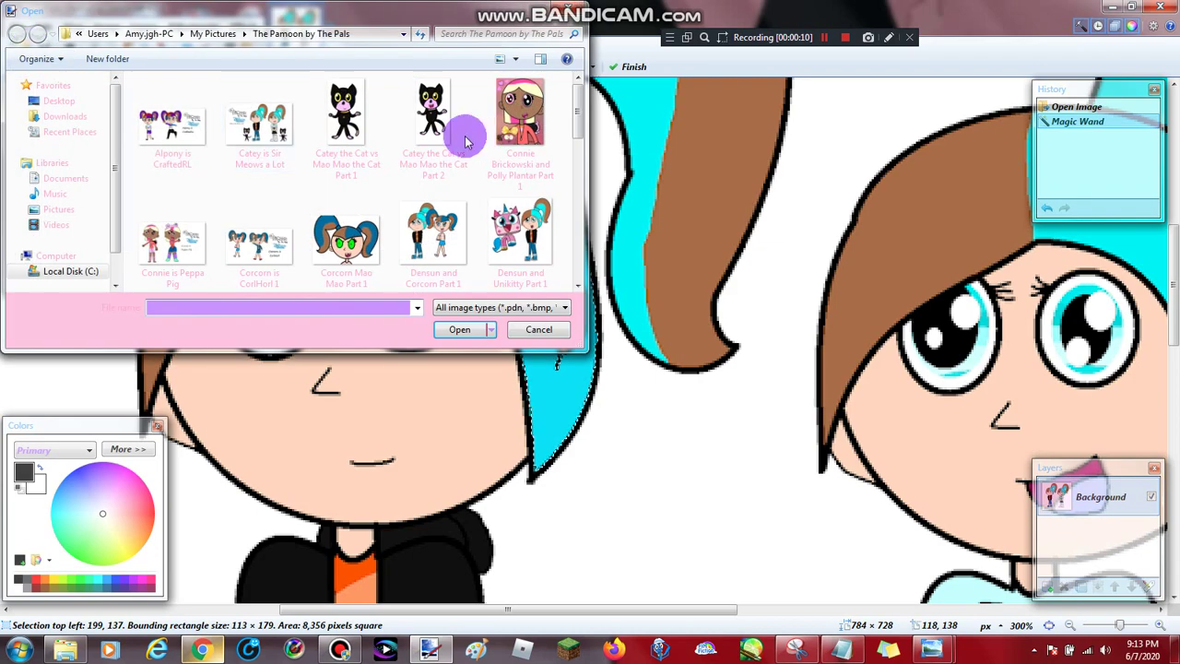
Open Bad Tiana Part 12.jpg from the Pictures library and sample the dark red of the cat's outfit as the primary color.
left_click(57, 212)
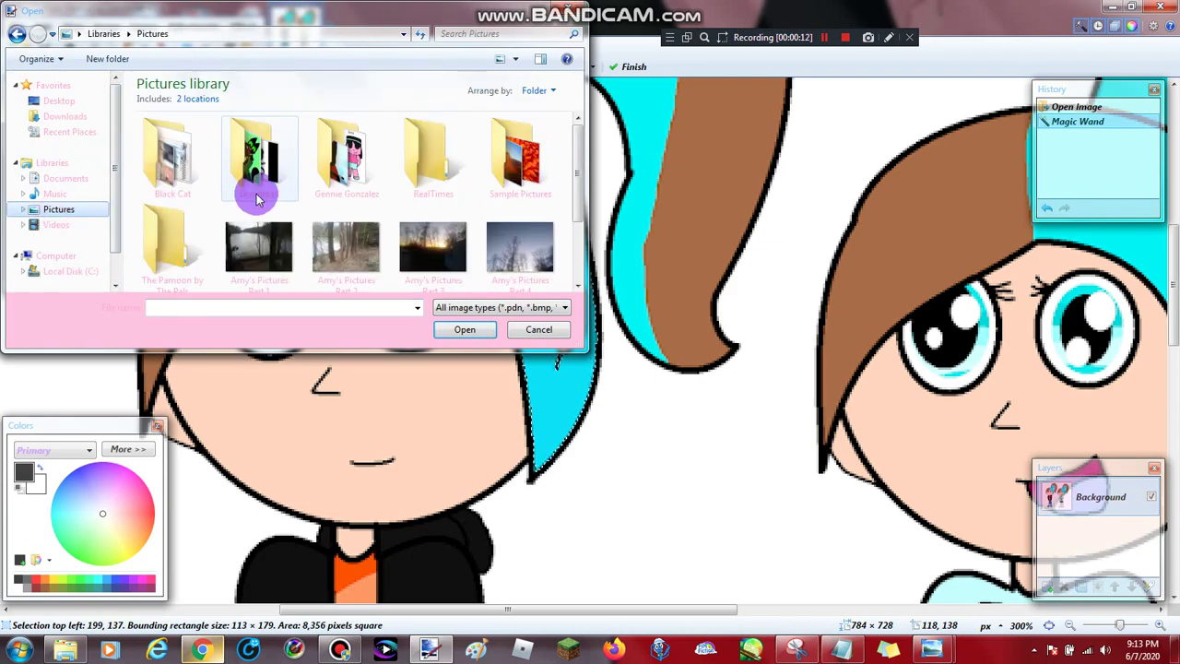
double_click(324, 152)
scroll(573, 139, "down", 5)
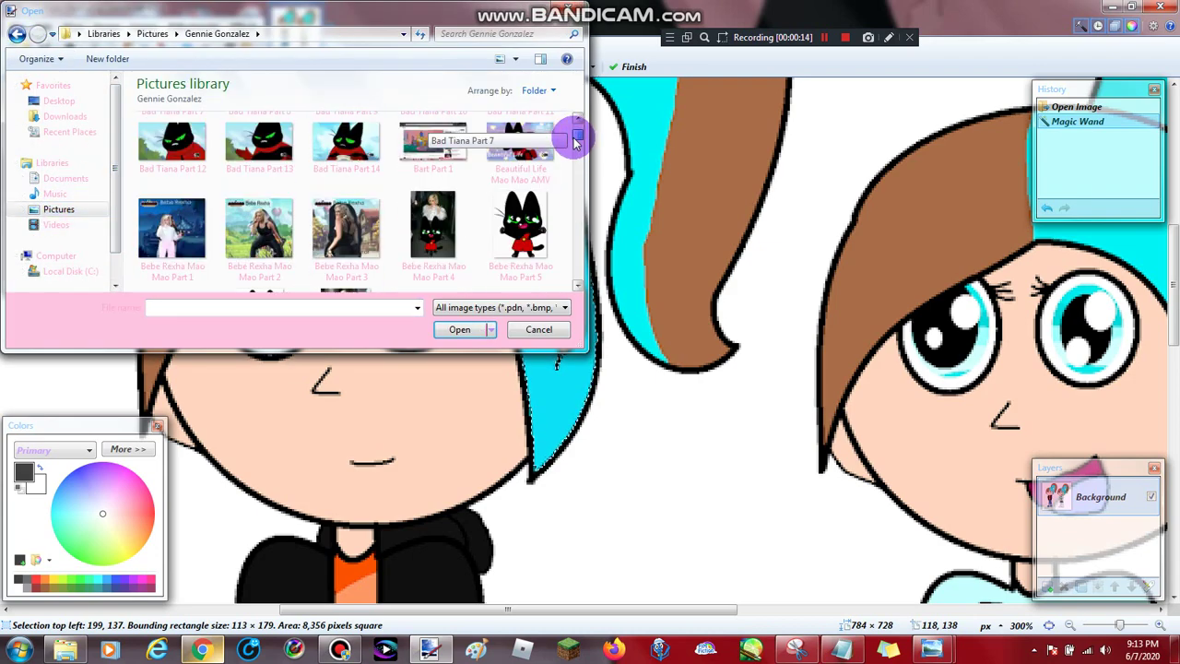
double_click(193, 145)
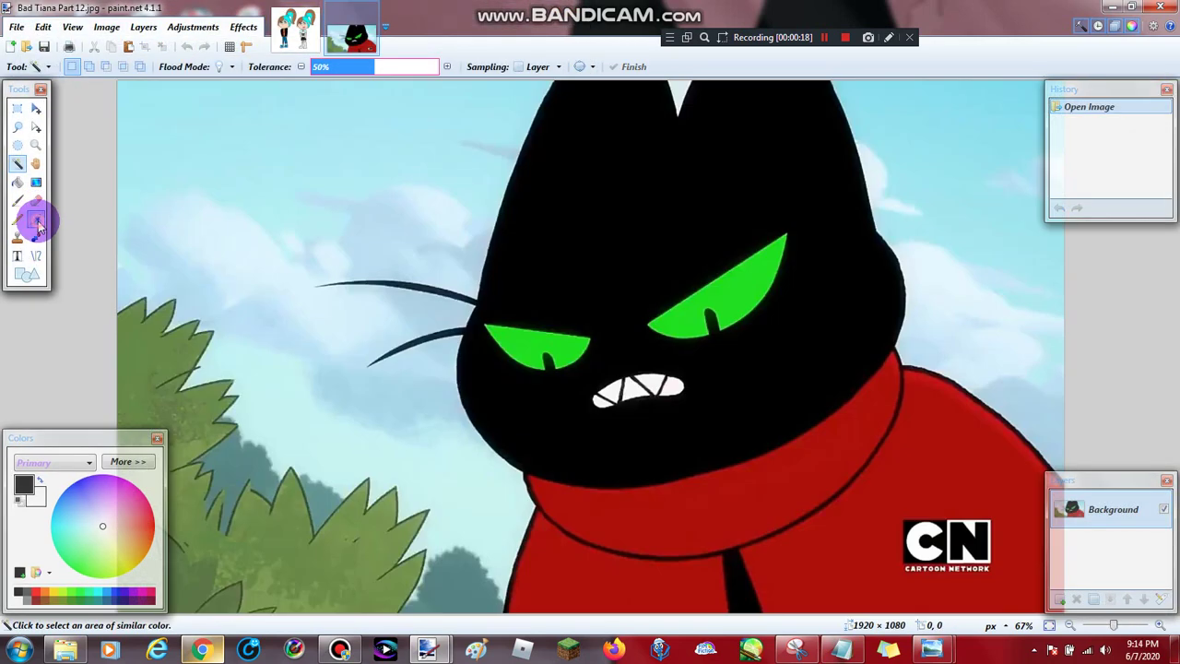
left_click(35, 219)
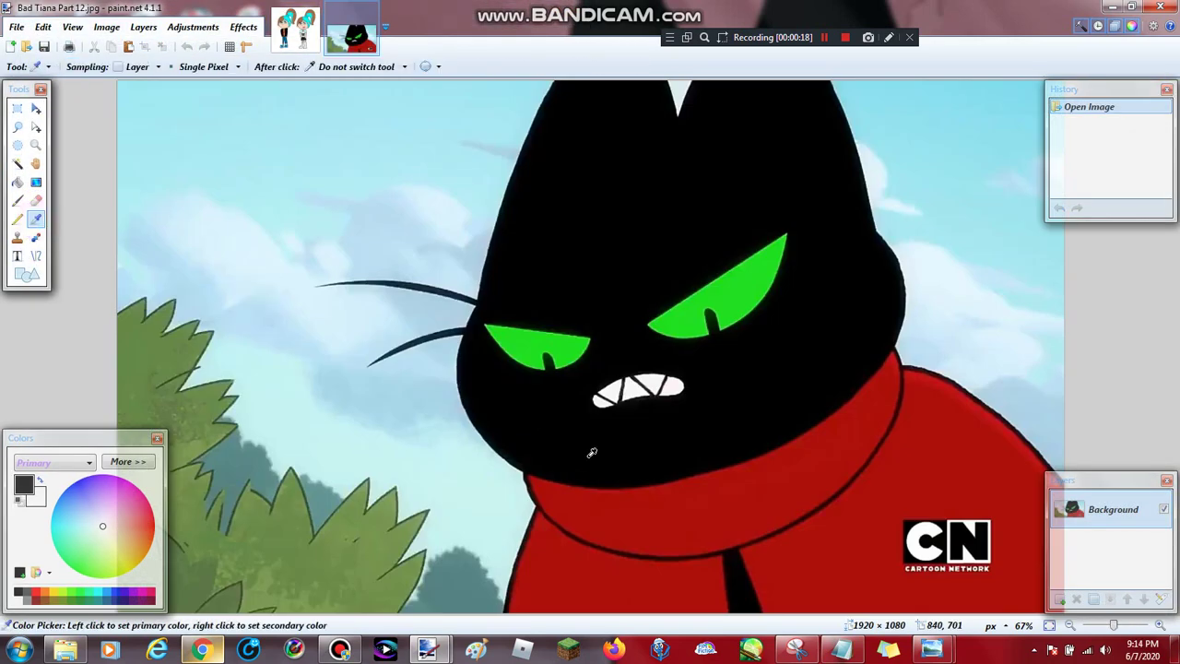
In the Evil Densun Devil image, paint the selected cyan side of the first character's hair dark red with a 40-width brush.
left_click(295, 42)
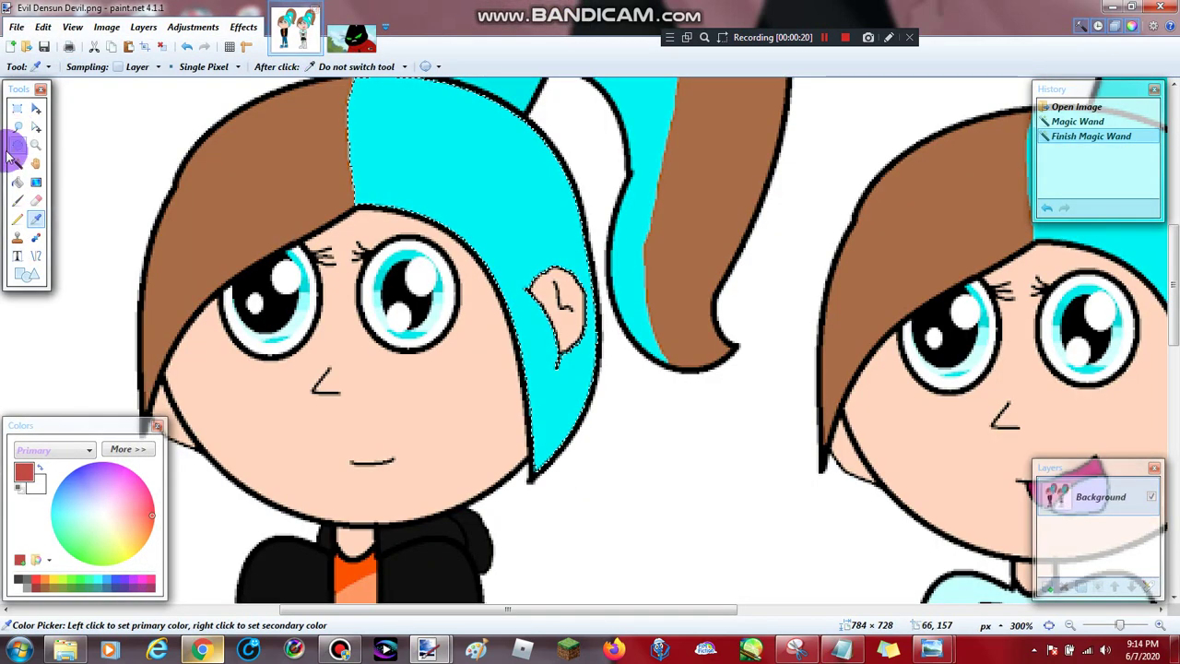
key("b")
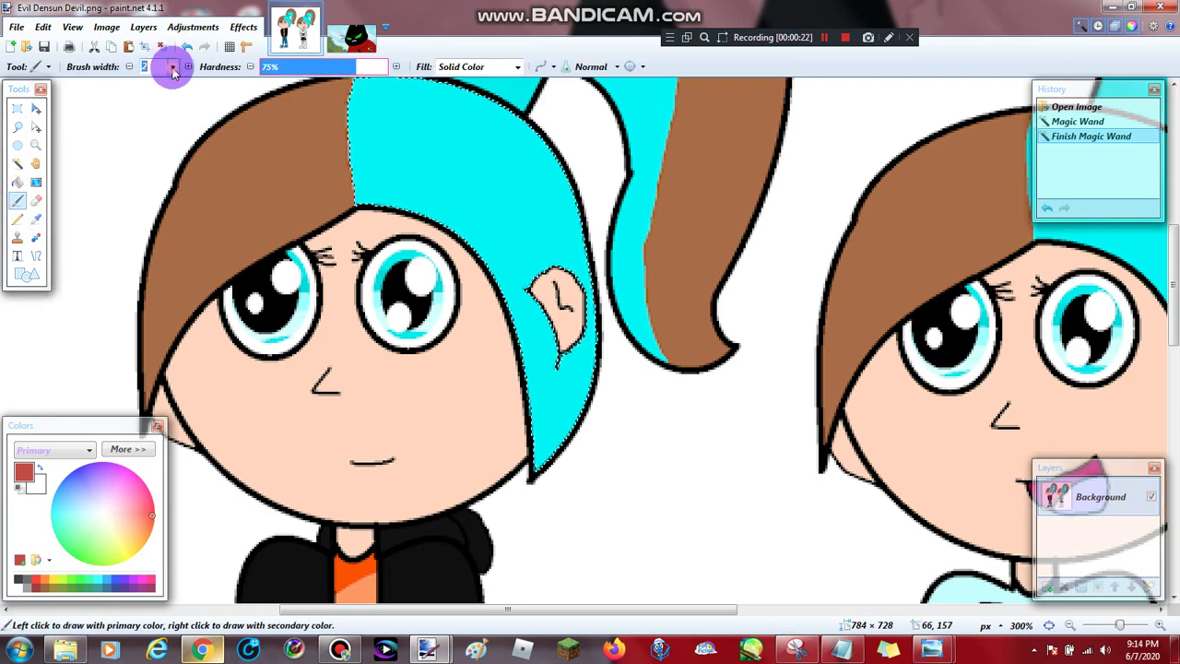
left_click(173, 74)
left_click(168, 274)
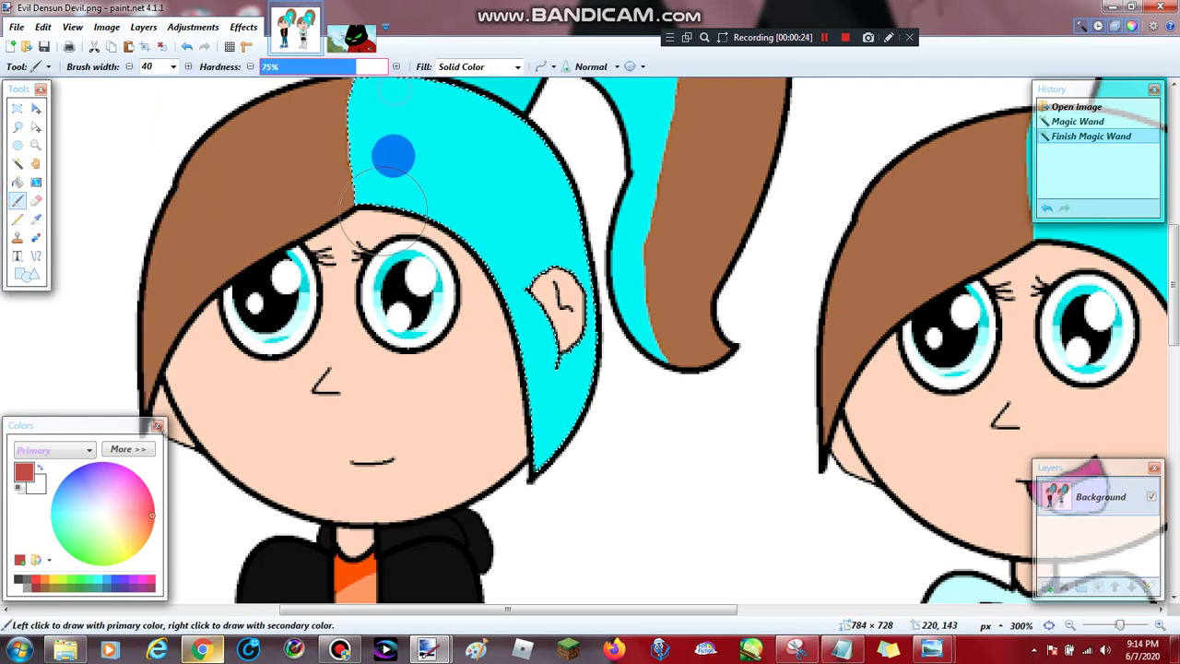
left_click_drag(393, 152, 394, 115)
scroll(466, 242, "up", 5)
scroll(474, 243, "down", 3)
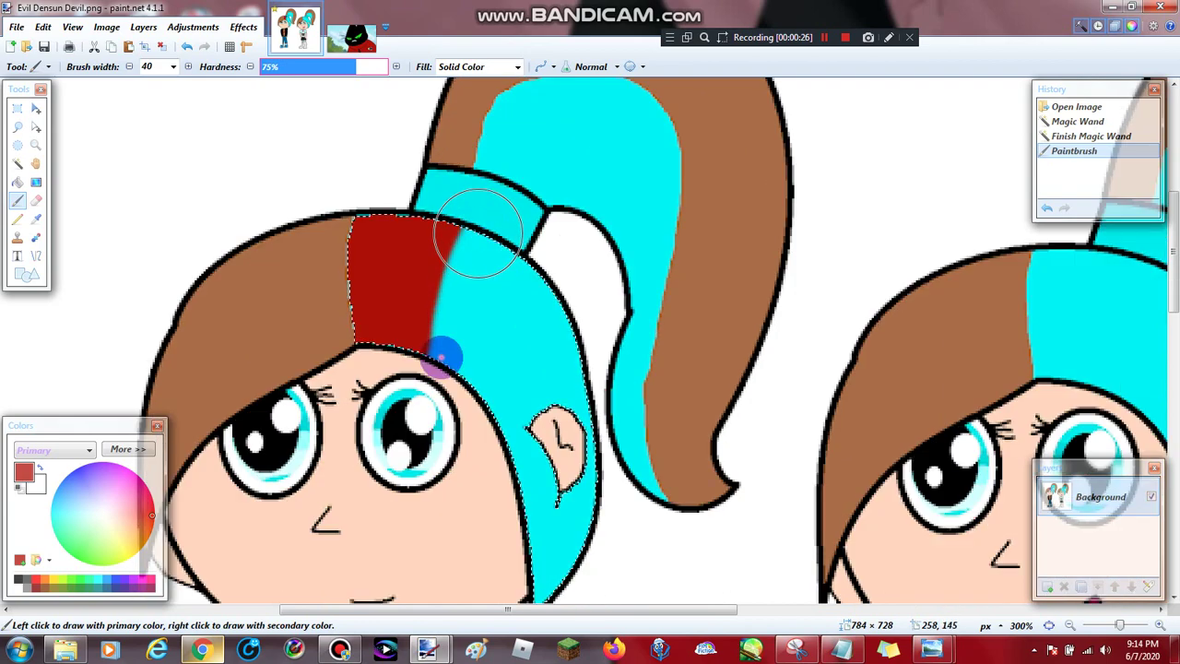
mouse_move(443, 356)
left_mouse_down()
mouse_move(572, 231)
mouse_move(541, 369)
mouse_move(565, 451)
mouse_move(540, 416)
left_mouse_up()
scroll(530, 401, "down", 3)
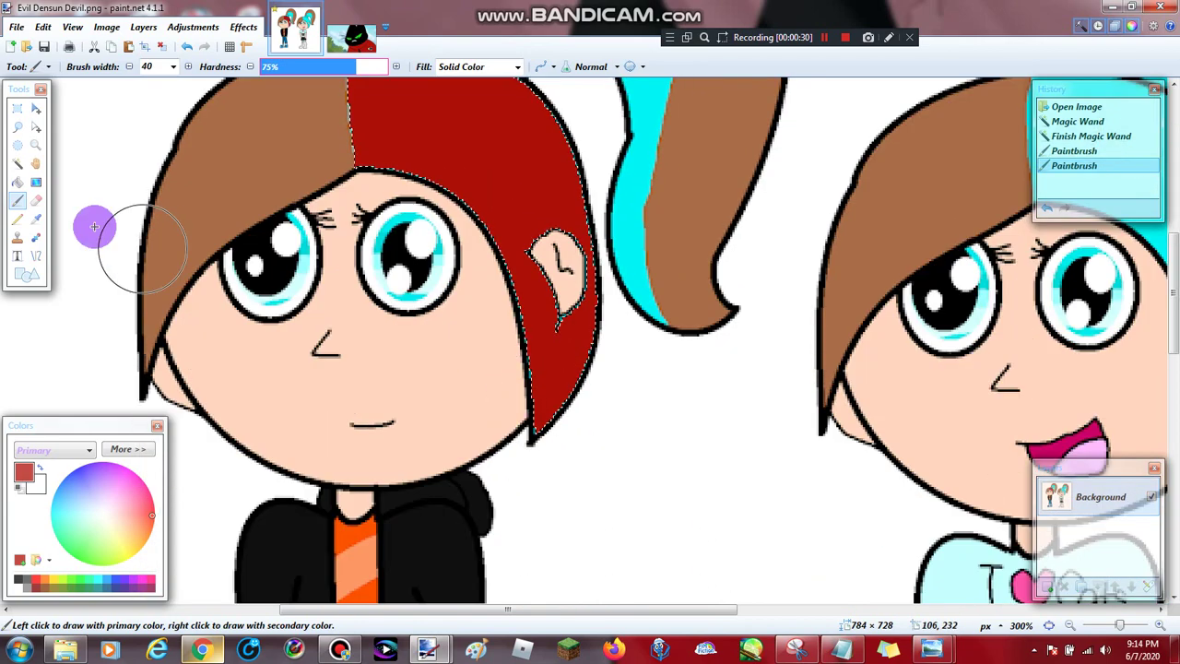
Select the cyan arc in the upper part of the fringe-side eye with Magic Wand and paint it dark red.
left_click(136, 535)
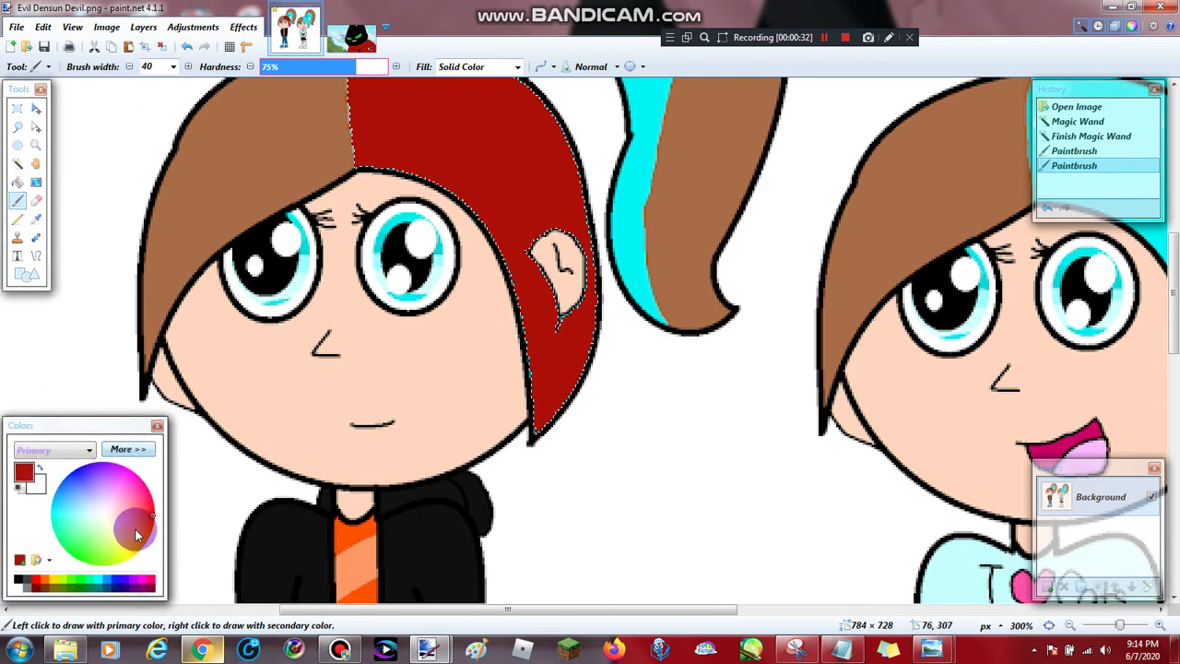
left_click(18, 163)
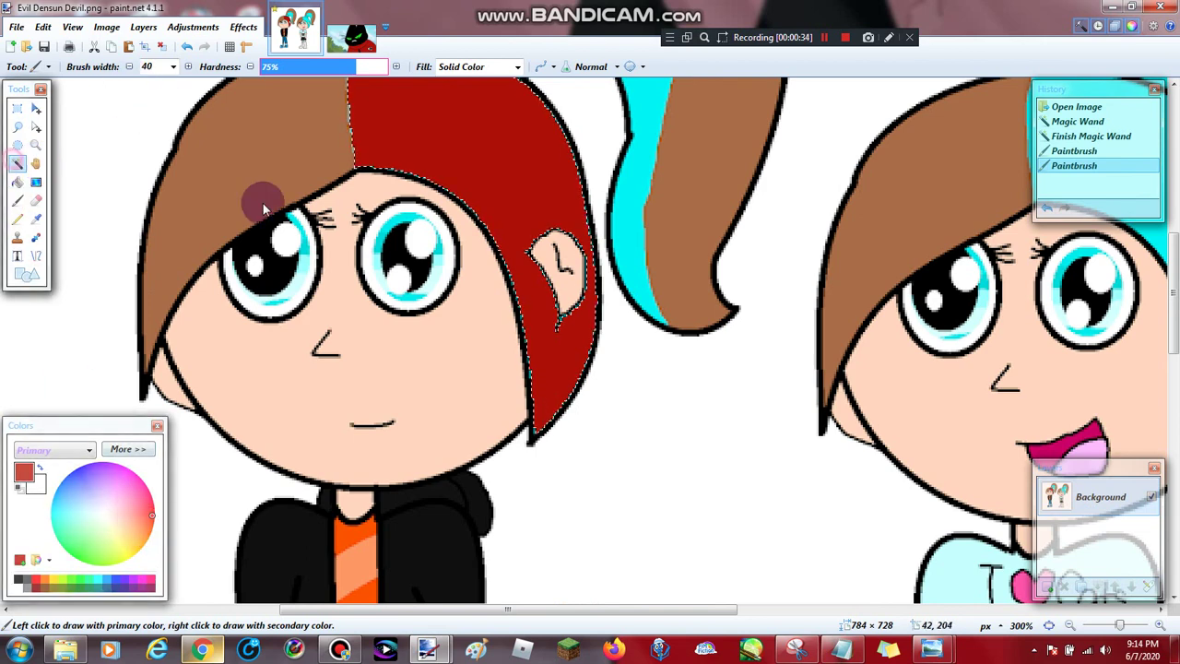
left_click(303, 229)
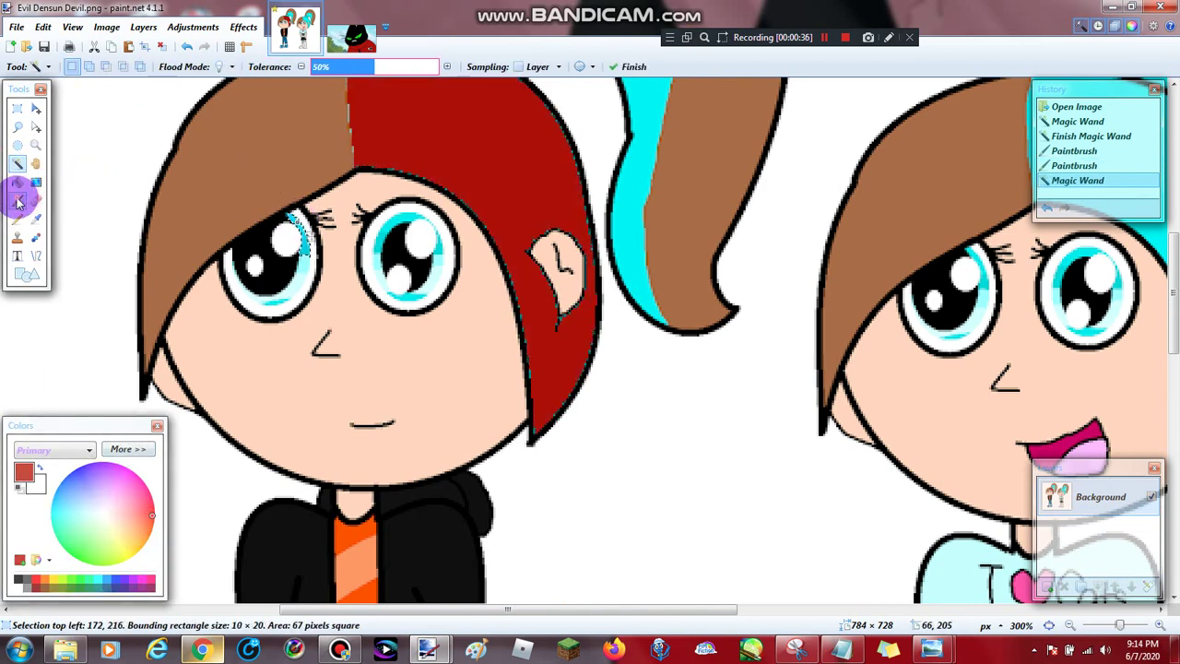
left_click(17, 200)
left_click_drag(292, 219, 308, 255)
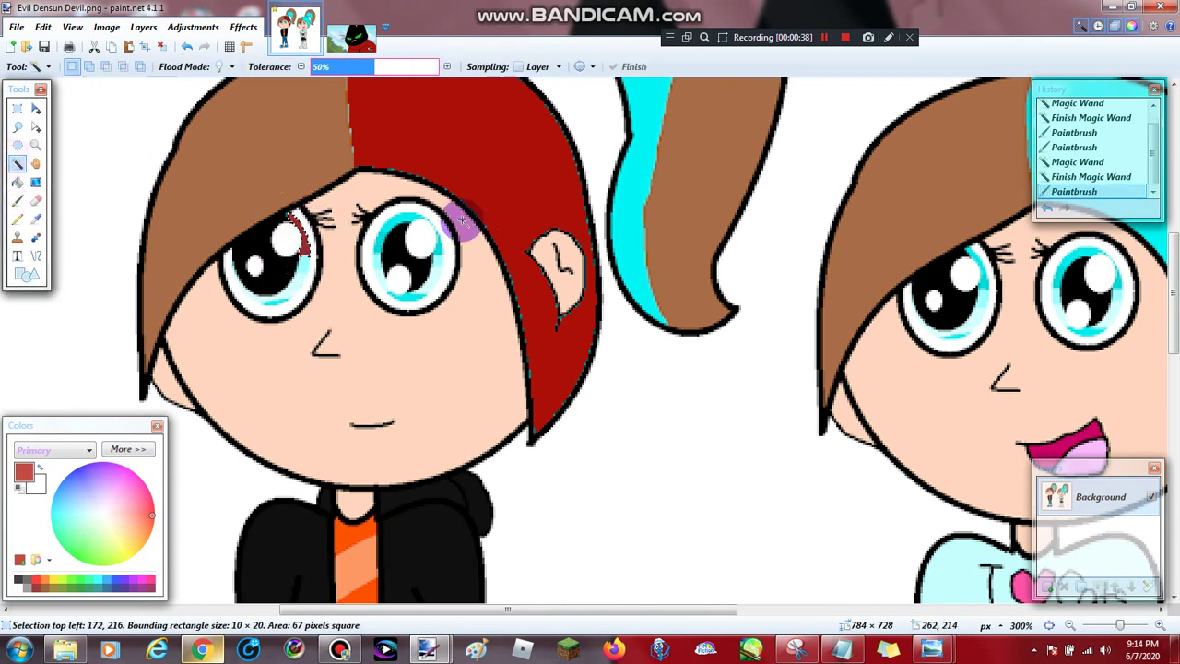
Paint the small cyan patch and the upper cyan arc in the first character's other eye dark red, using Magic Wand selections.
left_click(17, 200)
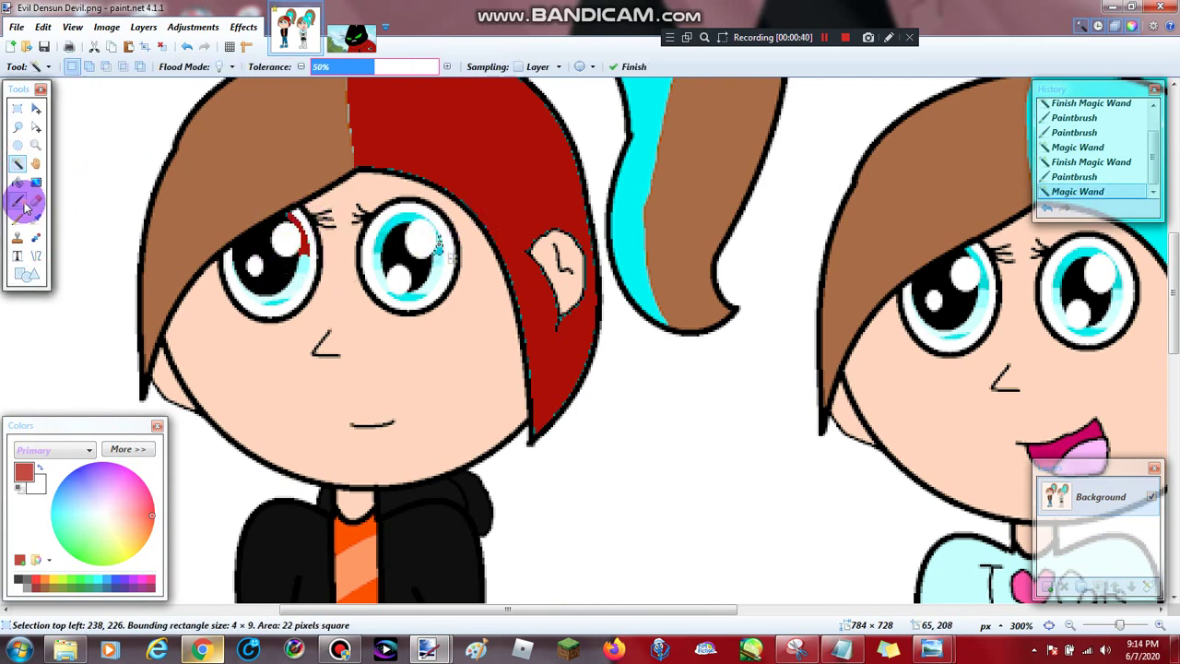
left_click(439, 245)
left_click(17, 163)
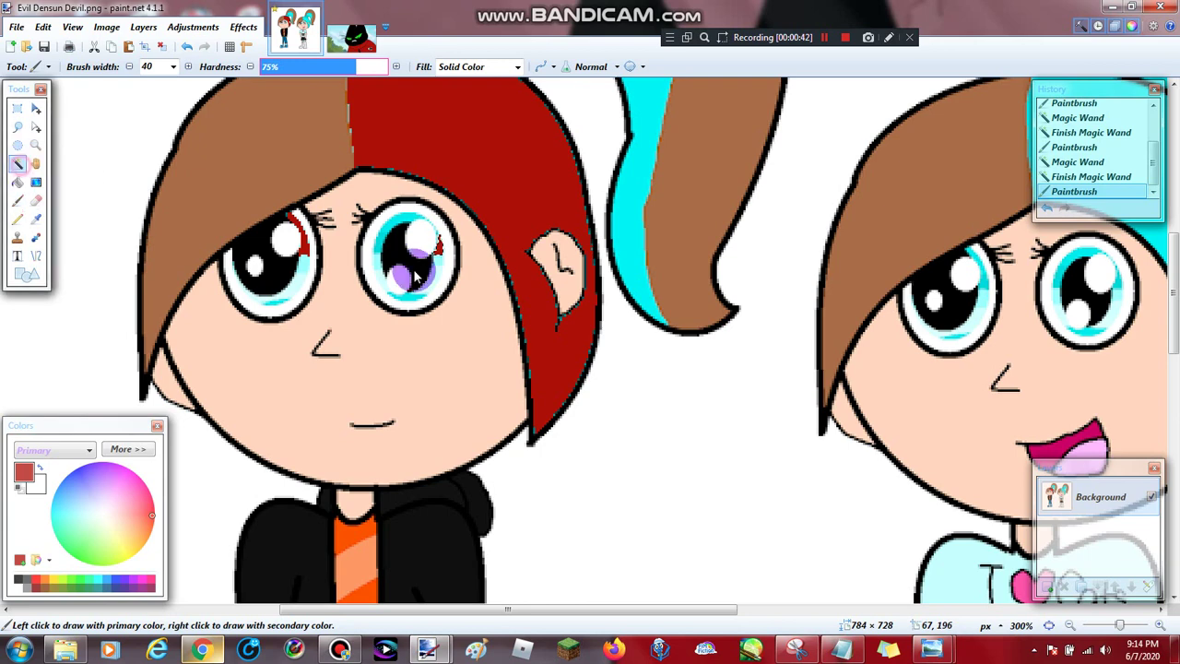
left_click(396, 218)
left_click(18, 200)
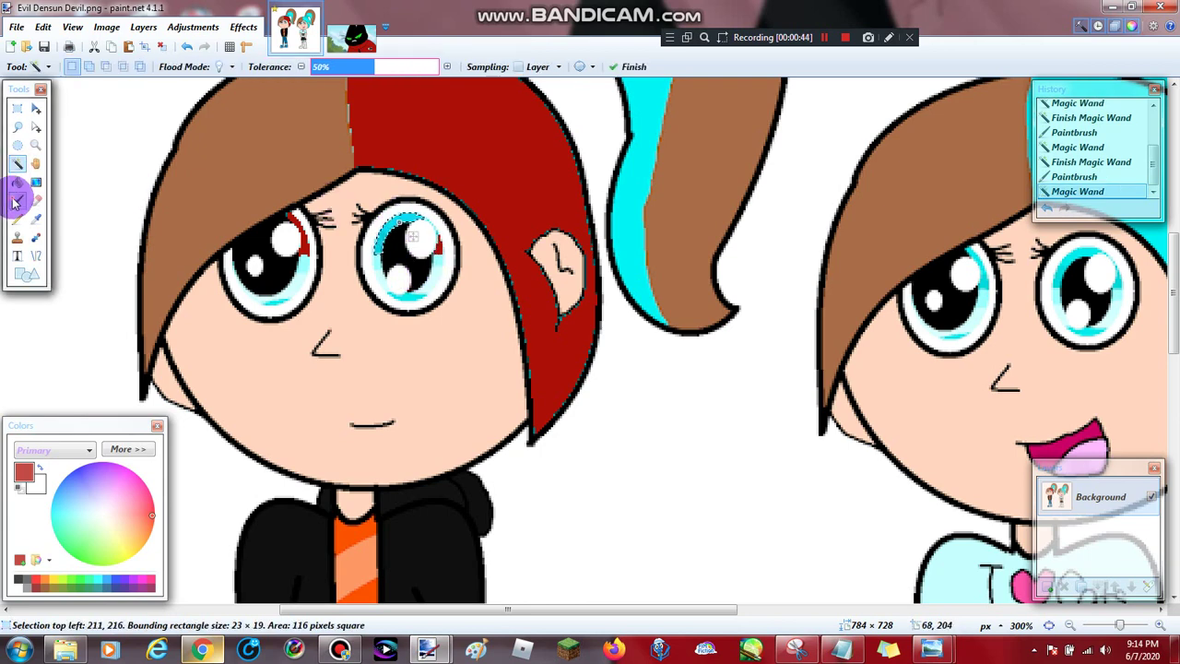
left_click_drag(380, 245, 414, 250)
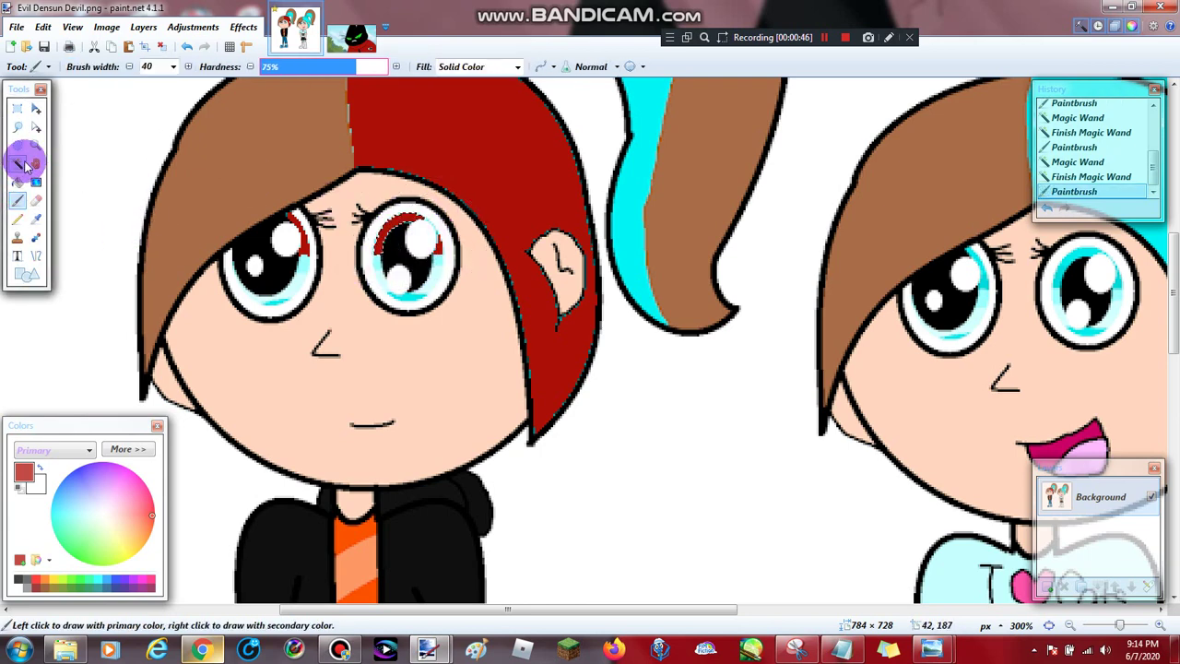
key("s")
left_click(387, 261)
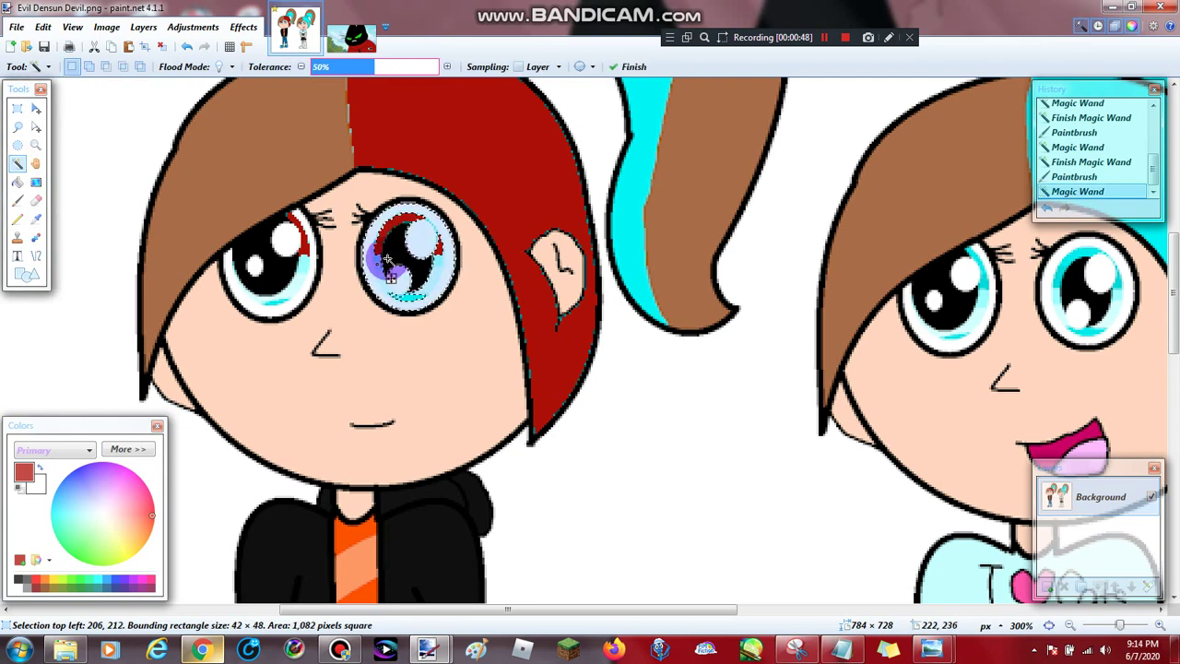
left_click(299, 276)
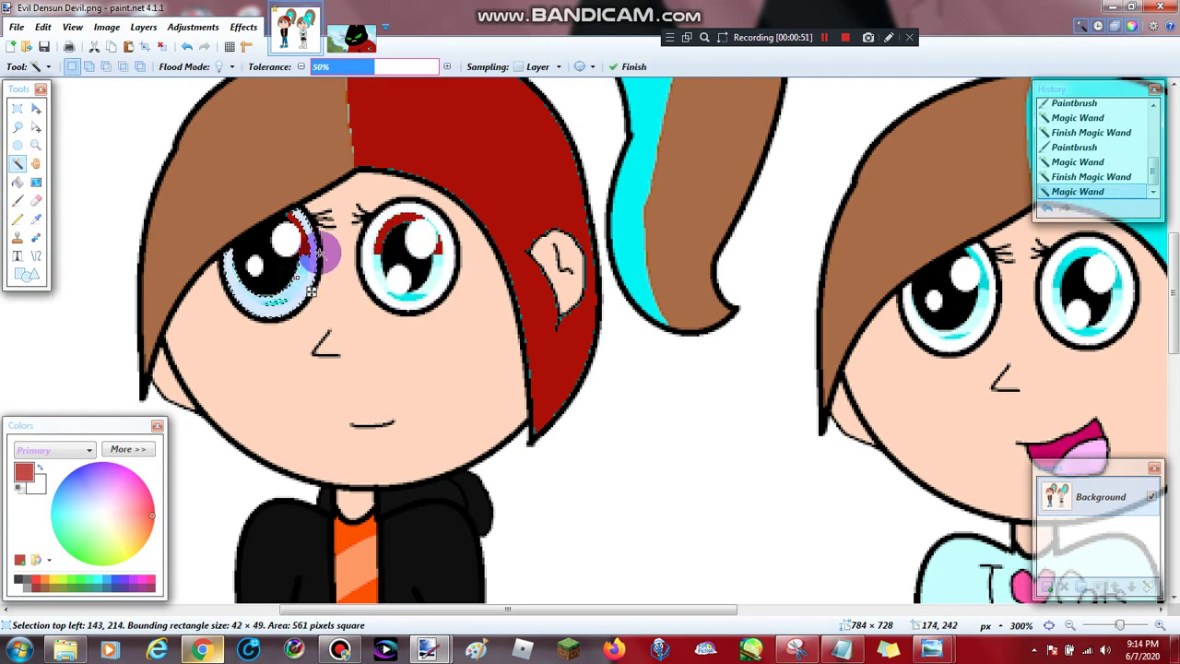
left_click(378, 267)
Paint the light blue lower iris of the first character's fringe-side eye dark red with a brush width of 4.
scroll(326, 259, "up", 10)
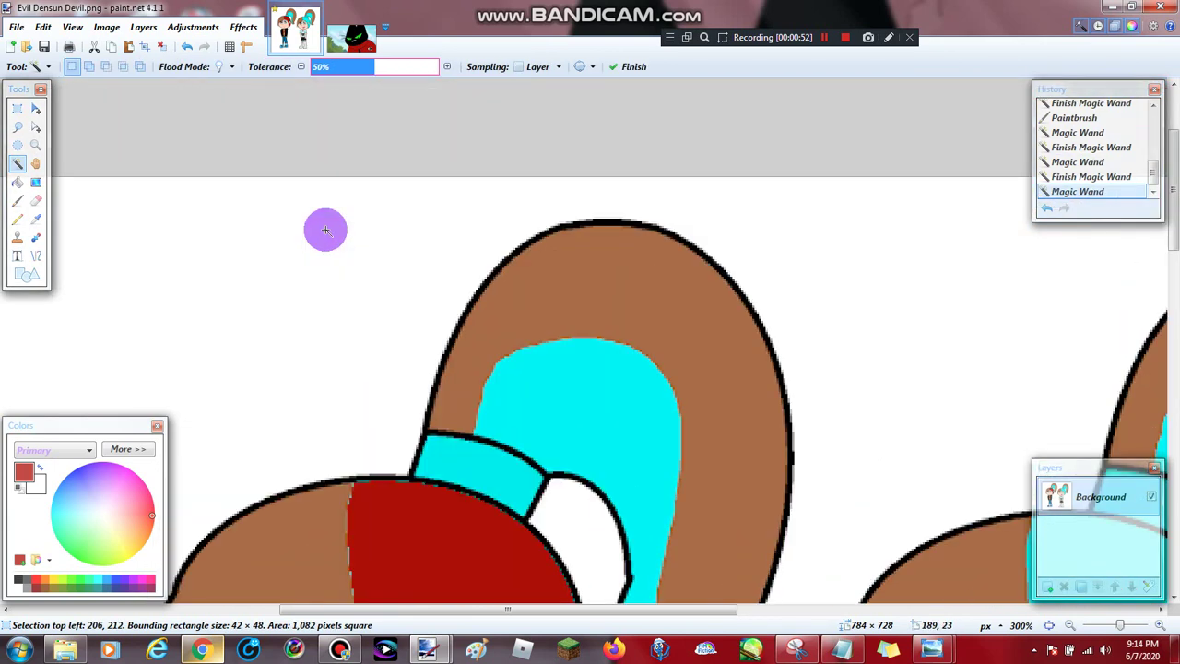
left_click(36, 145)
scroll(334, 277, "down", 7)
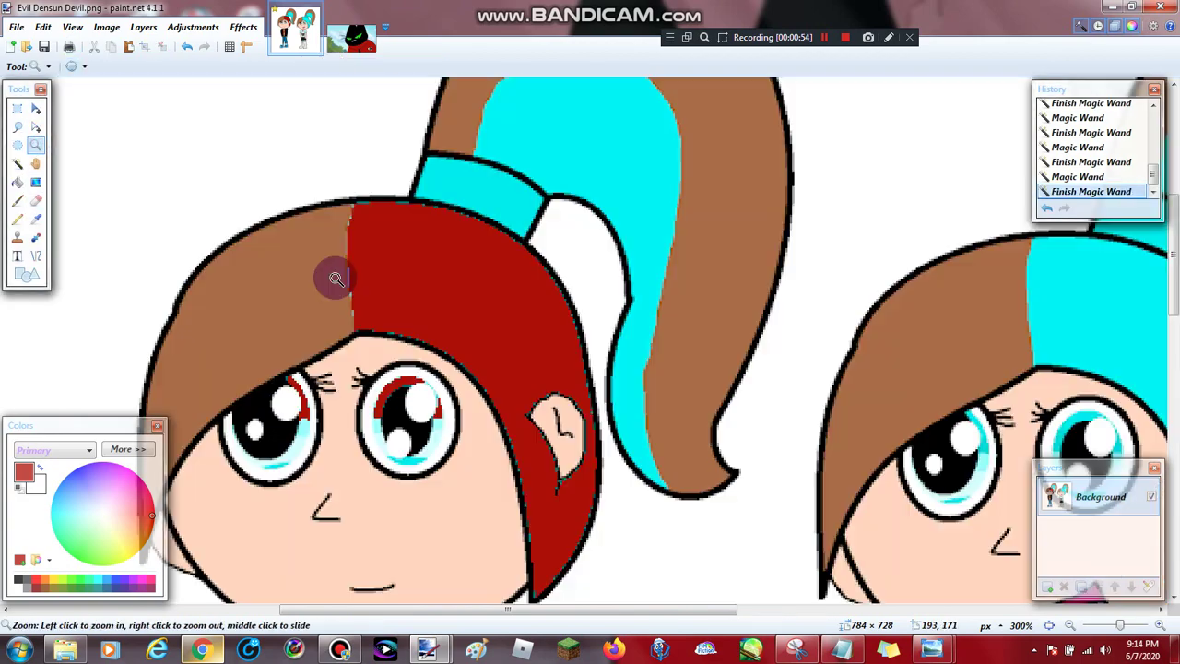
left_click(327, 331)
left_click(325, 328)
left_click(304, 320)
left_click(245, 318)
left_click(235, 339)
left_click(221, 350)
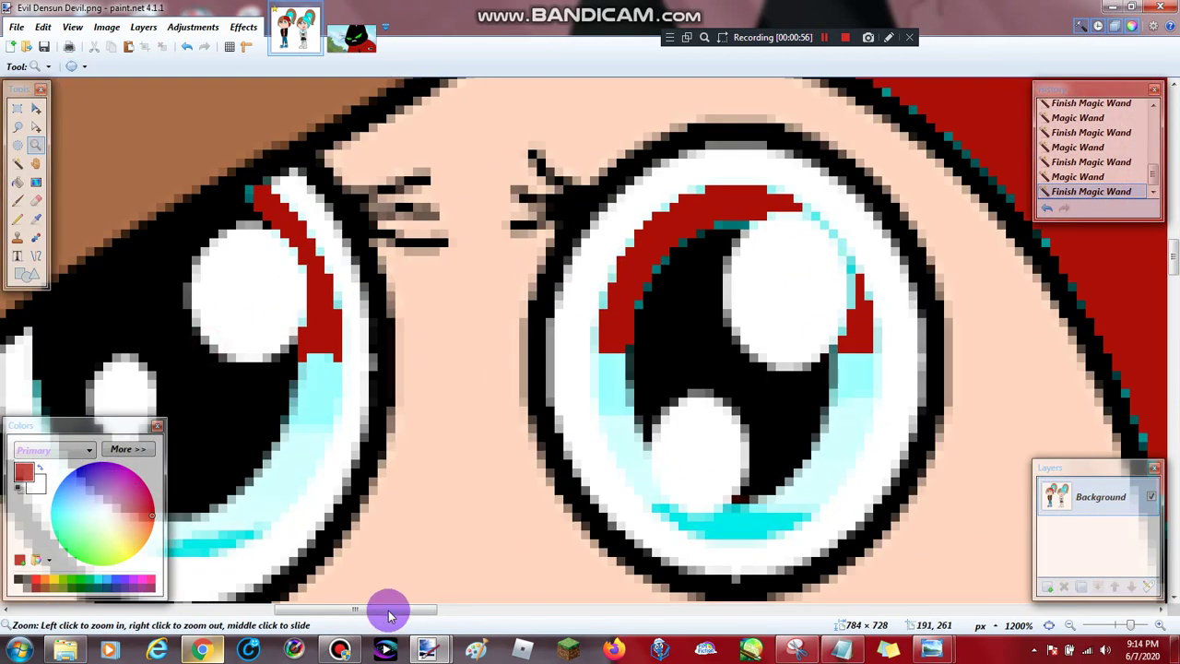
left_click_drag(390, 611, 361, 614)
left_click(400, 508)
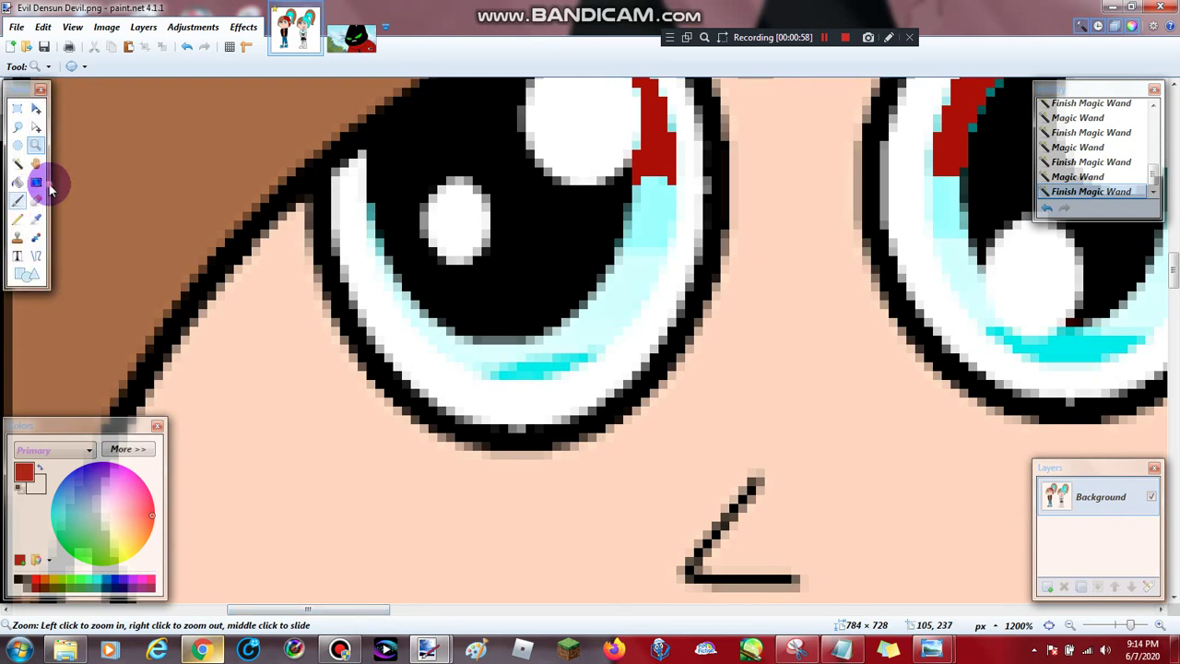
left_click(16, 200)
left_click(172, 66)
scroll(165, 152, "up", 4)
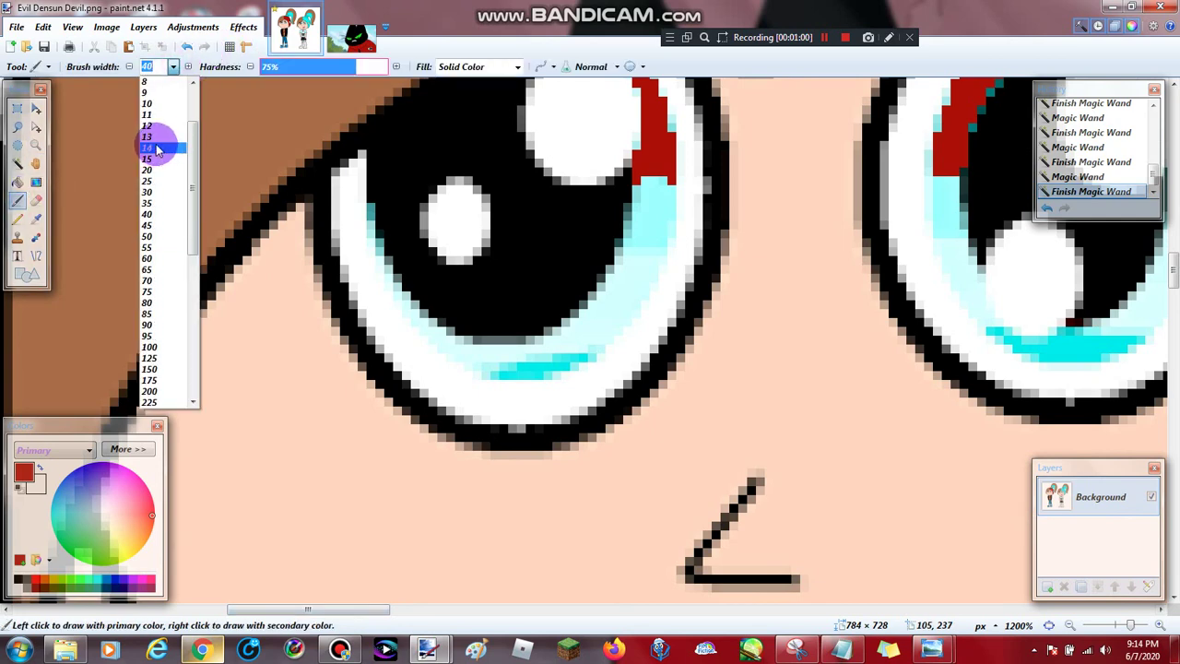
left_click(157, 123)
left_click(175, 68)
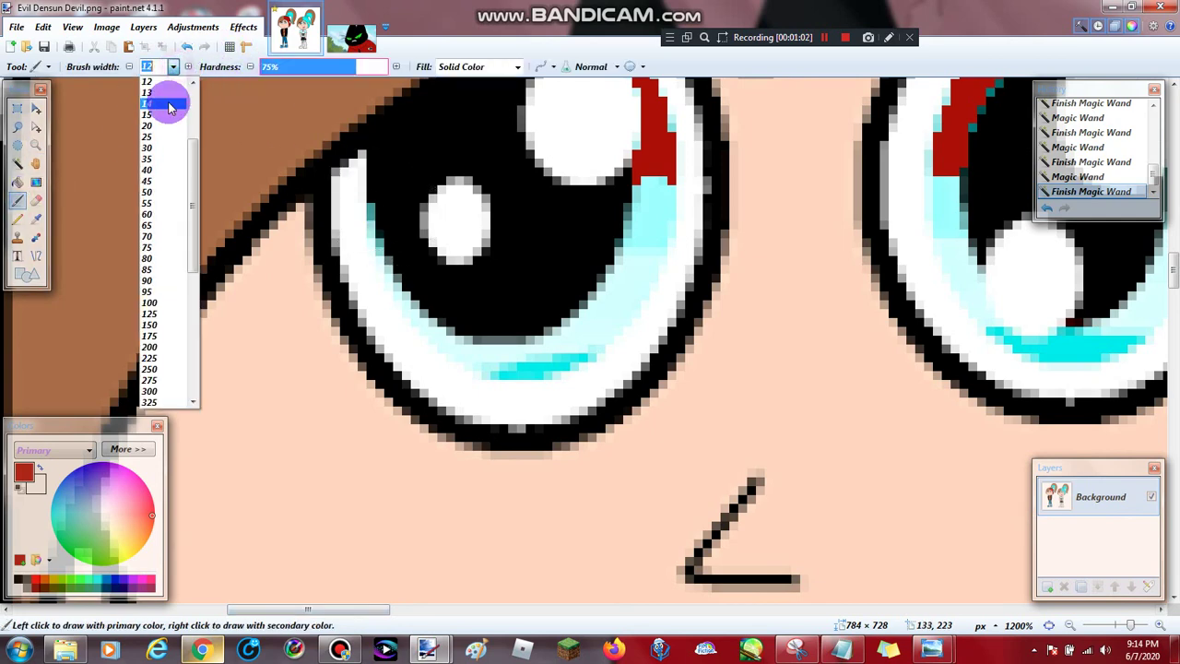
left_click(164, 112)
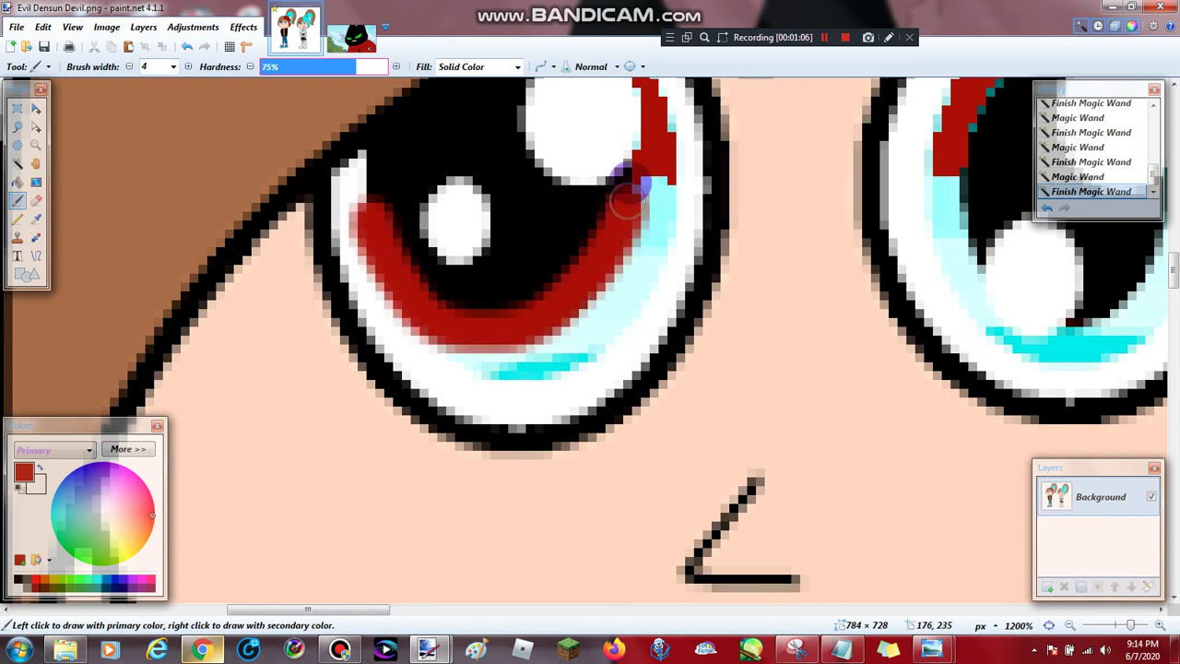
mouse_move(653, 197)
left_mouse_down()
mouse_move(643, 240)
mouse_move(599, 310)
mouse_move(569, 330)
mouse_move(490, 344)
left_mouse_up()
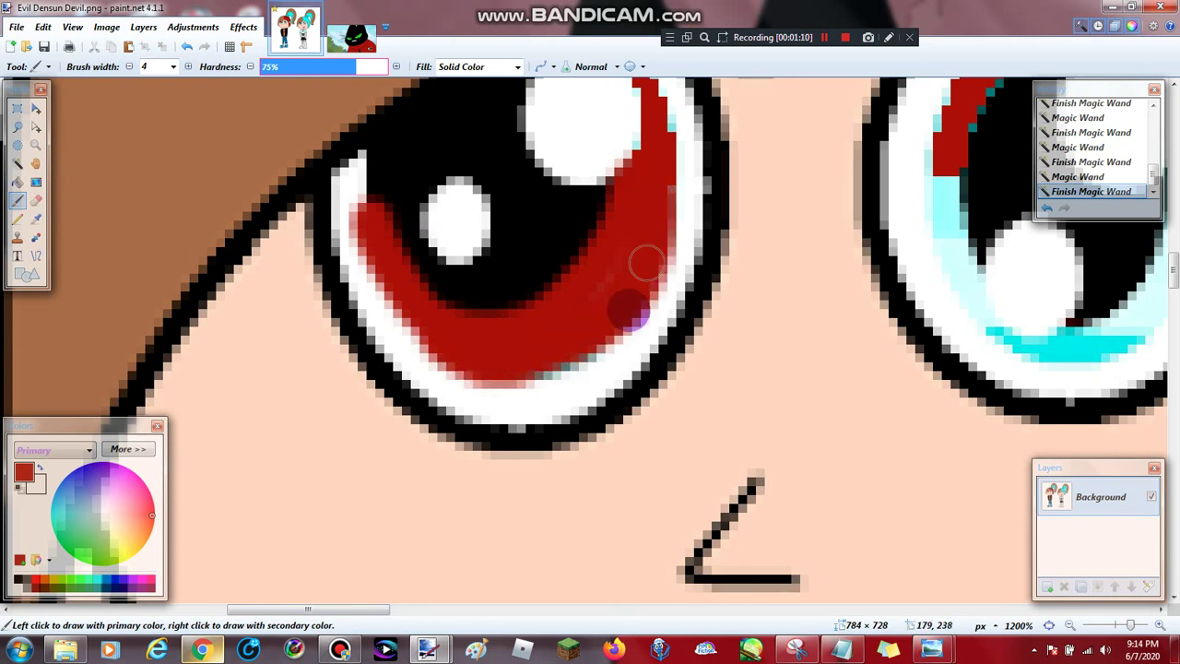
left_click_drag(646, 265, 497, 379)
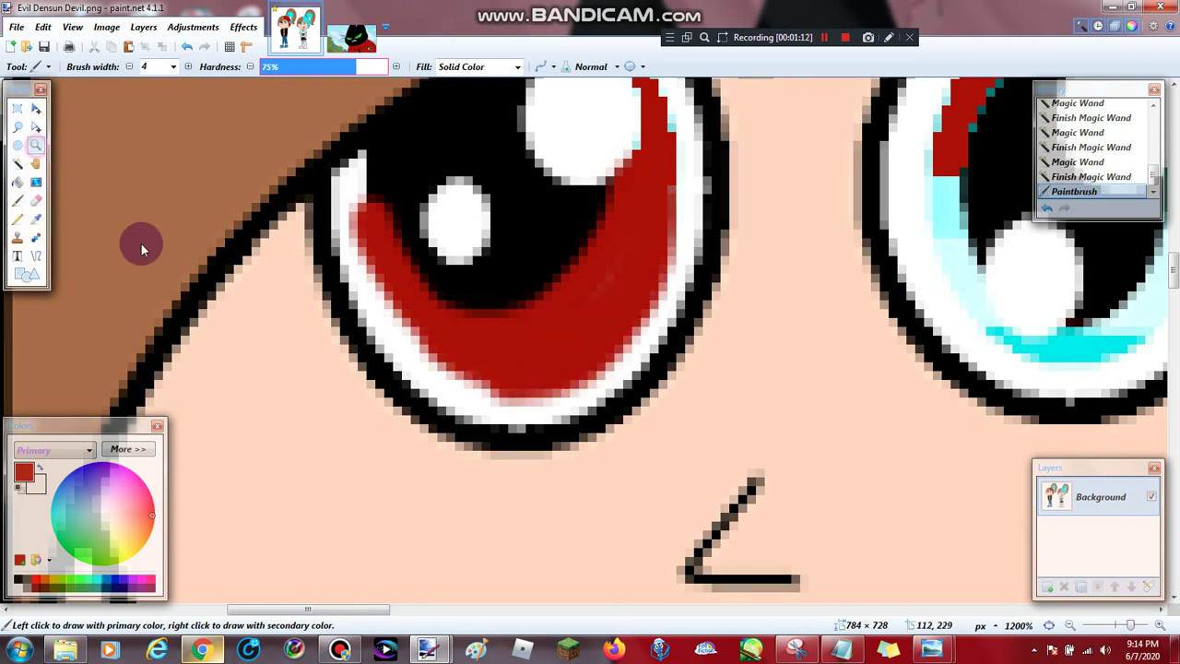
Paint white over the outer edge of the fringe-side eye's red iris to narrow it.
key("z")
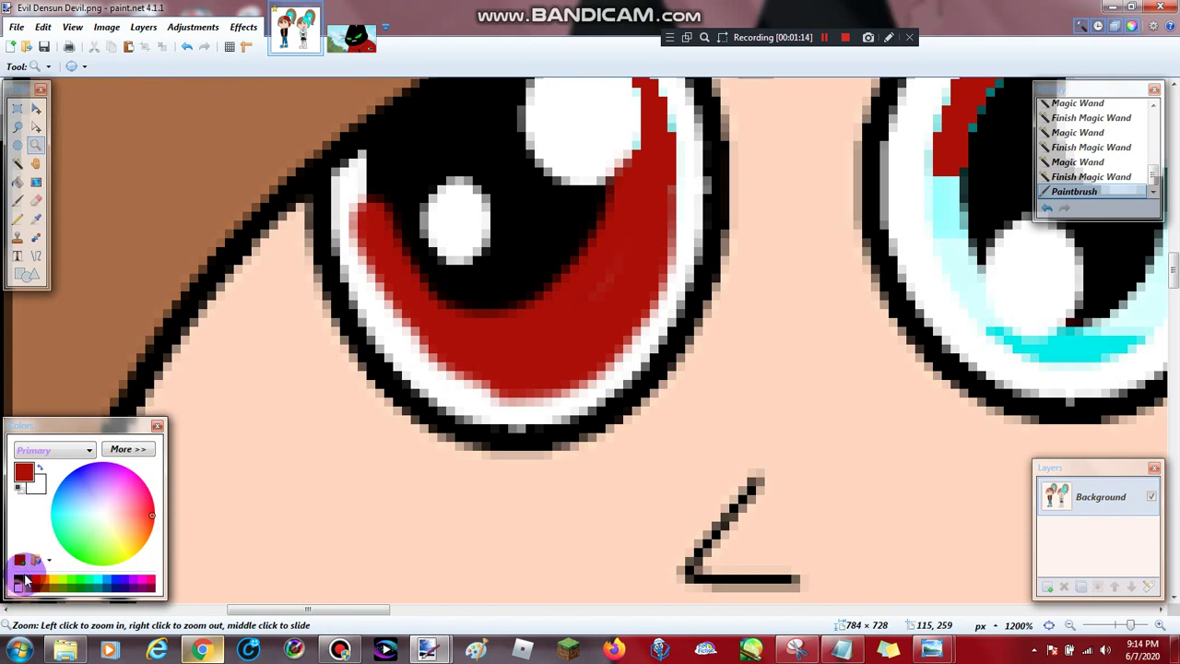
left_click(37, 237)
key("b")
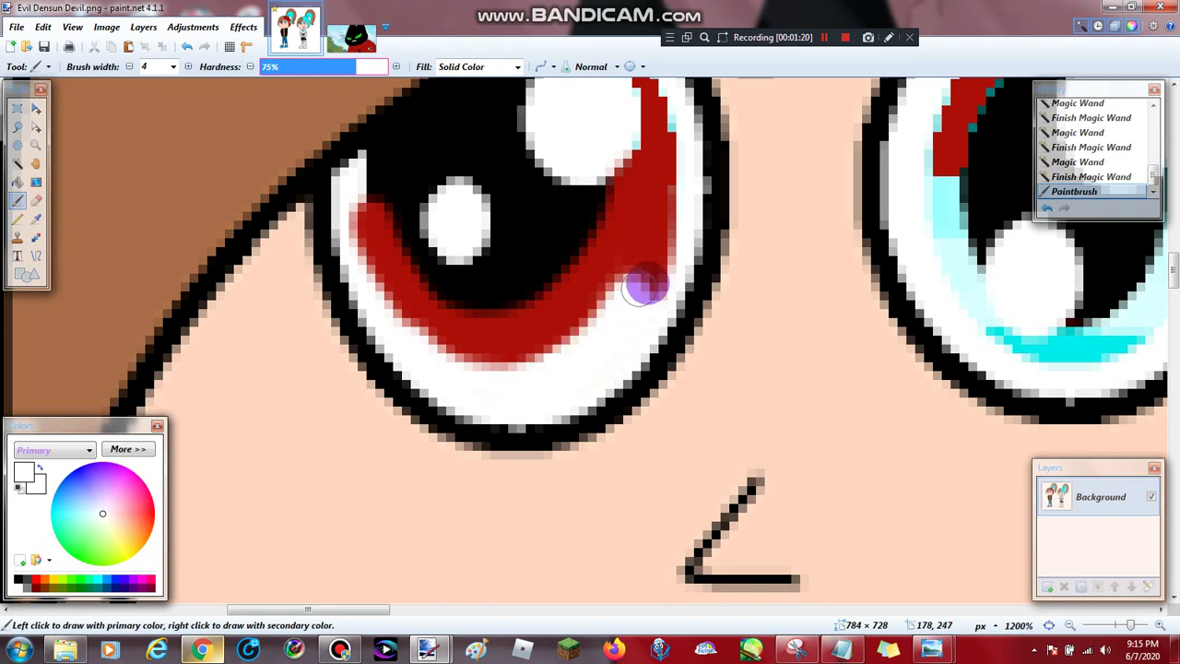
left_click_drag(342, 208, 386, 308)
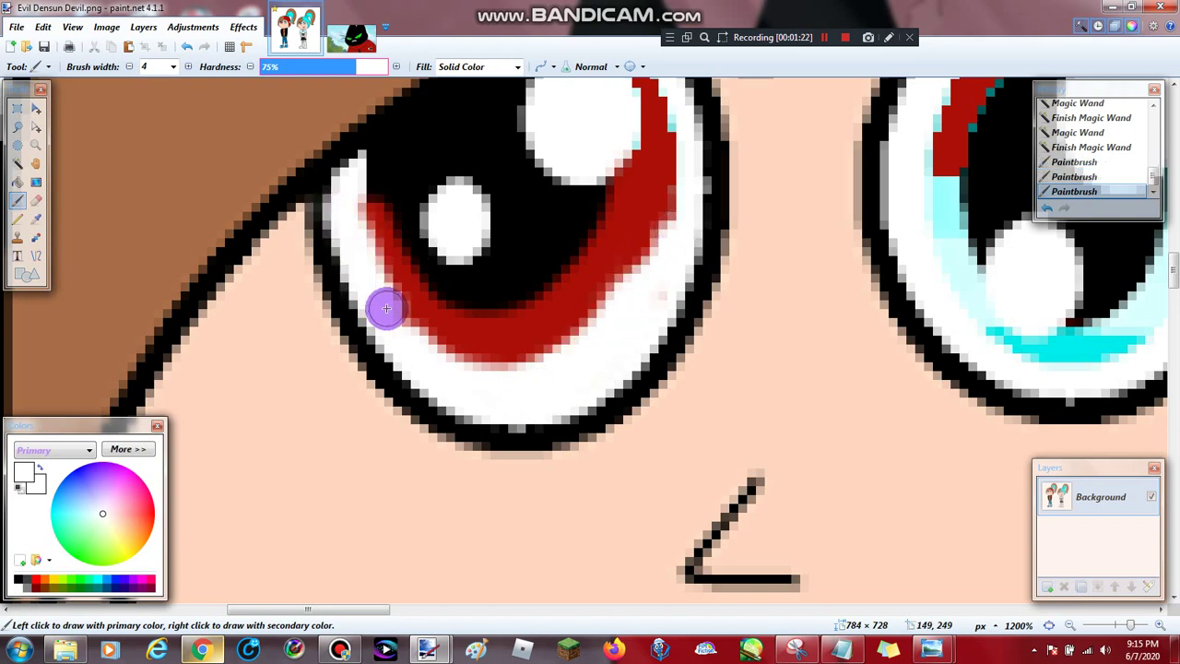
Sample the iris red and use it to even out the fringe-side eye's lower iris and paint the other eye's lower iris.
left_click(35, 145)
right_click(351, 221)
right_click(394, 224)
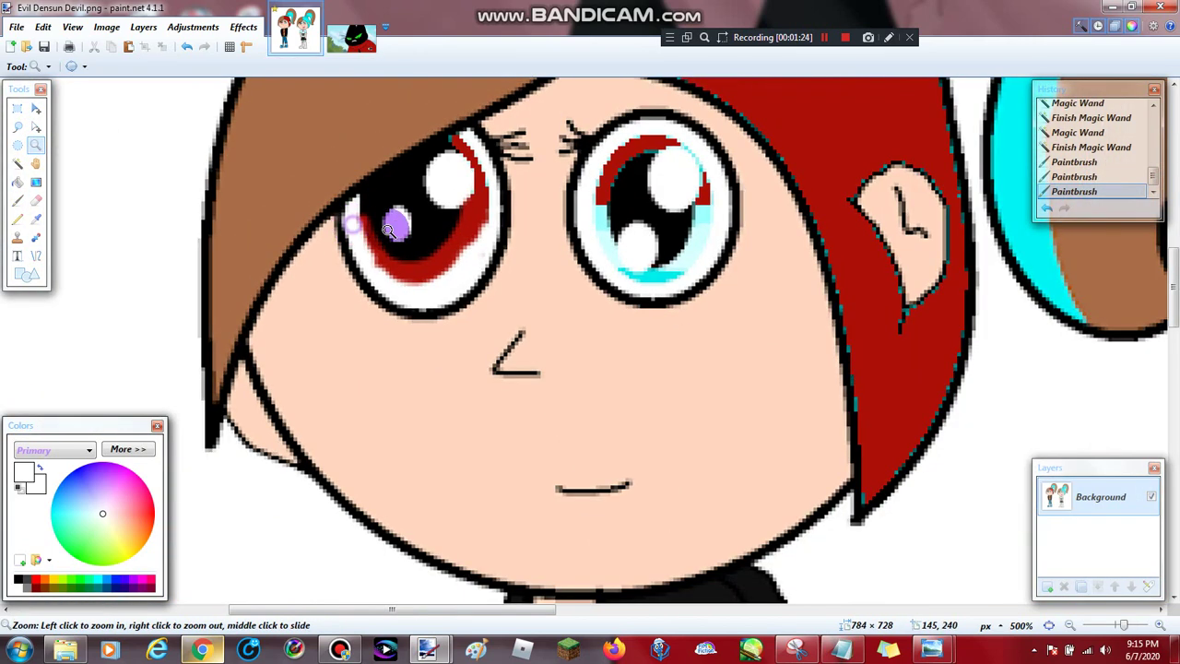
right_click(513, 225)
left_click(416, 225)
left_click(417, 225)
left_click(417, 224)
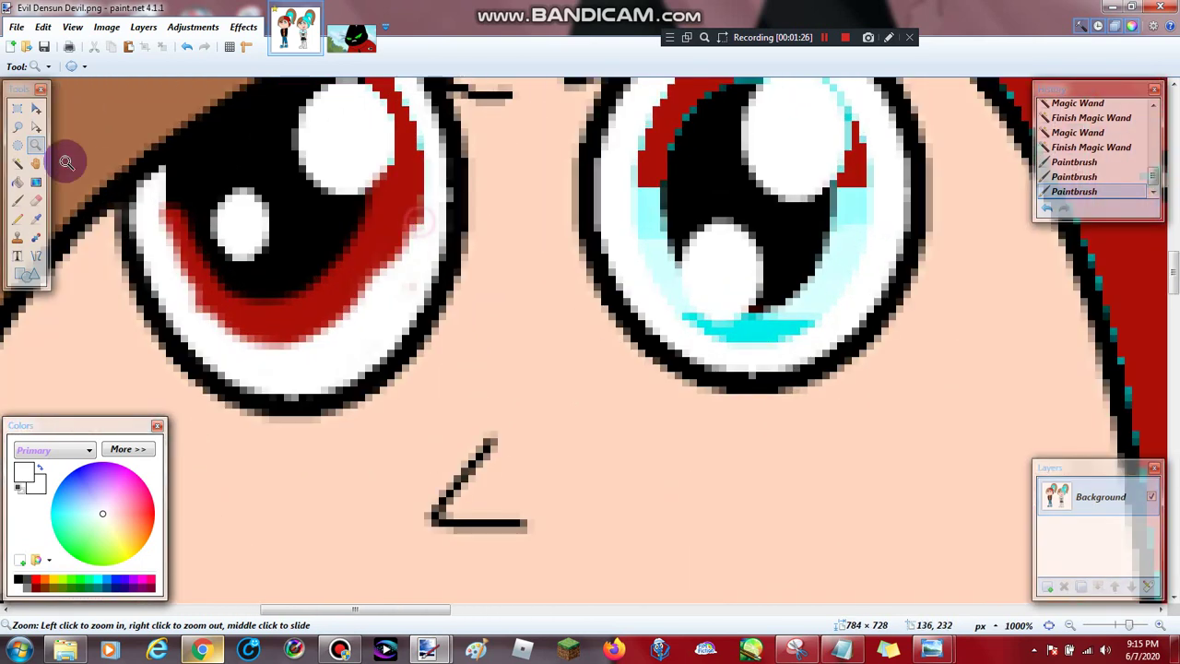
left_click(35, 221)
left_click(396, 245)
key("b")
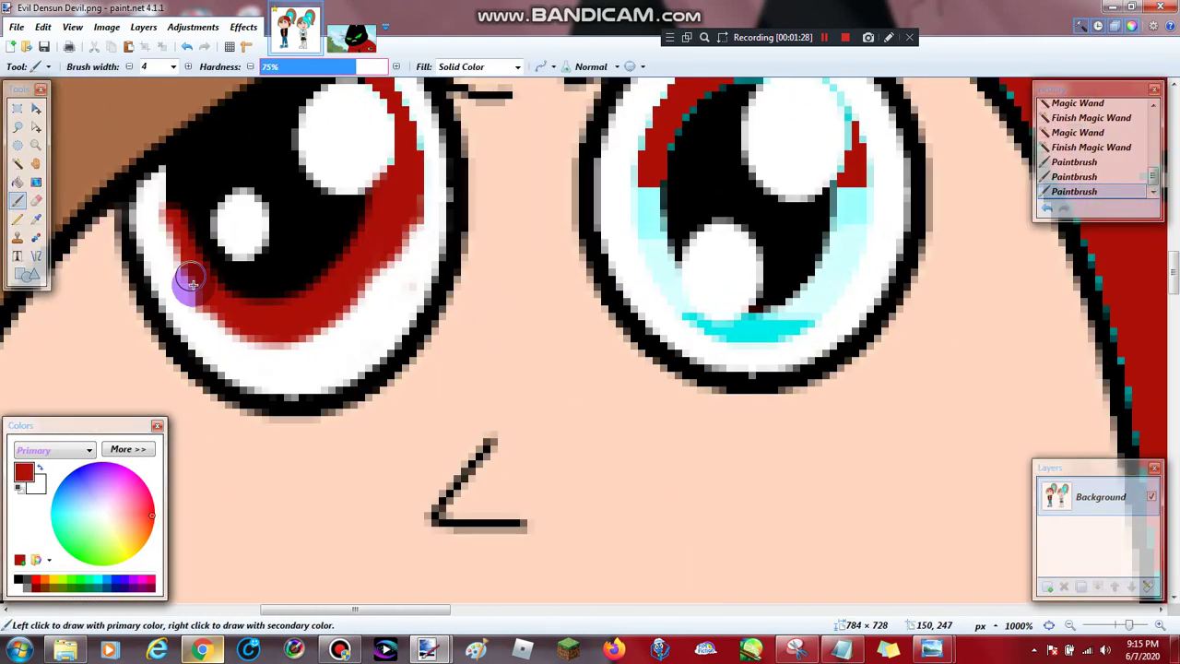
mouse_move(191, 283)
left_mouse_down()
mouse_move(228, 329)
mouse_move(343, 318)
mouse_move(396, 256)
left_mouse_up()
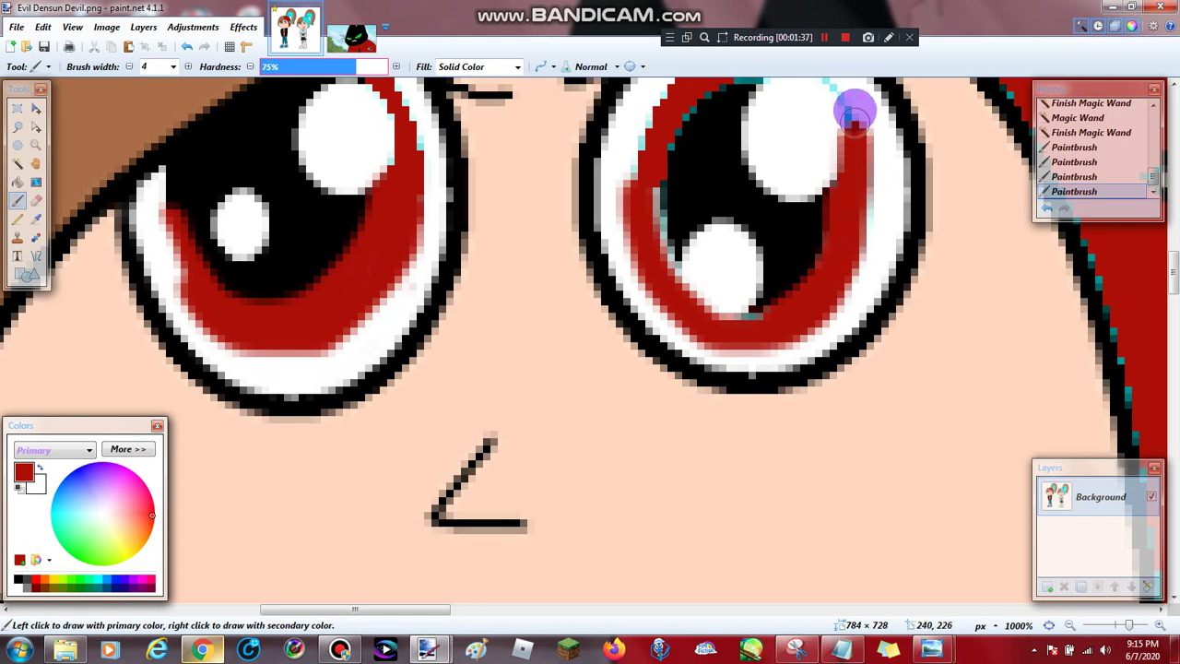
Undo the last brush stroke on the first character's other eye, repaint its outer iris dark red, and compare with the reference picture.
scroll(793, 85, "up", 5)
scroll(637, 158, "down", 3)
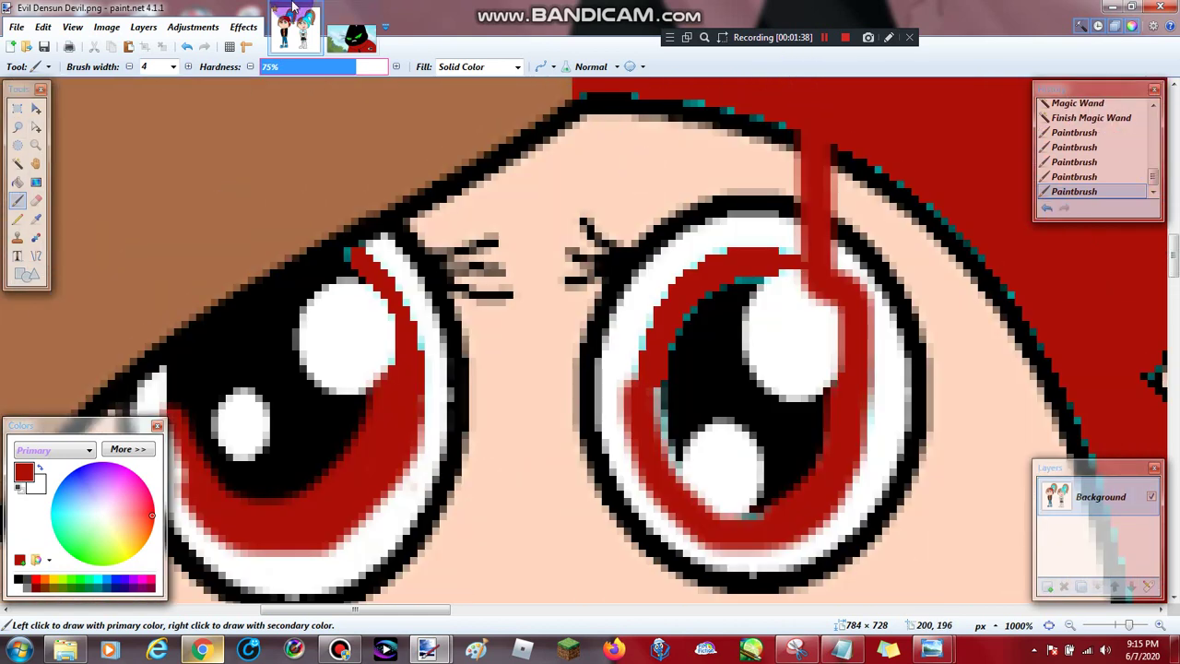
left_click(188, 47)
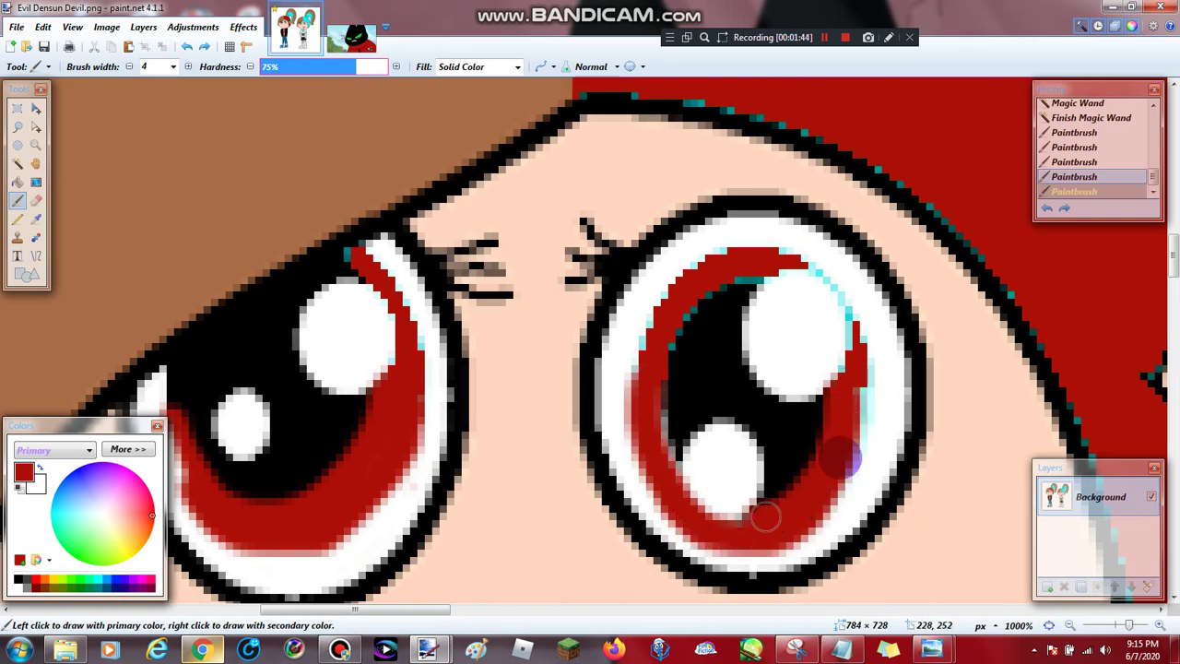
left_click(863, 390)
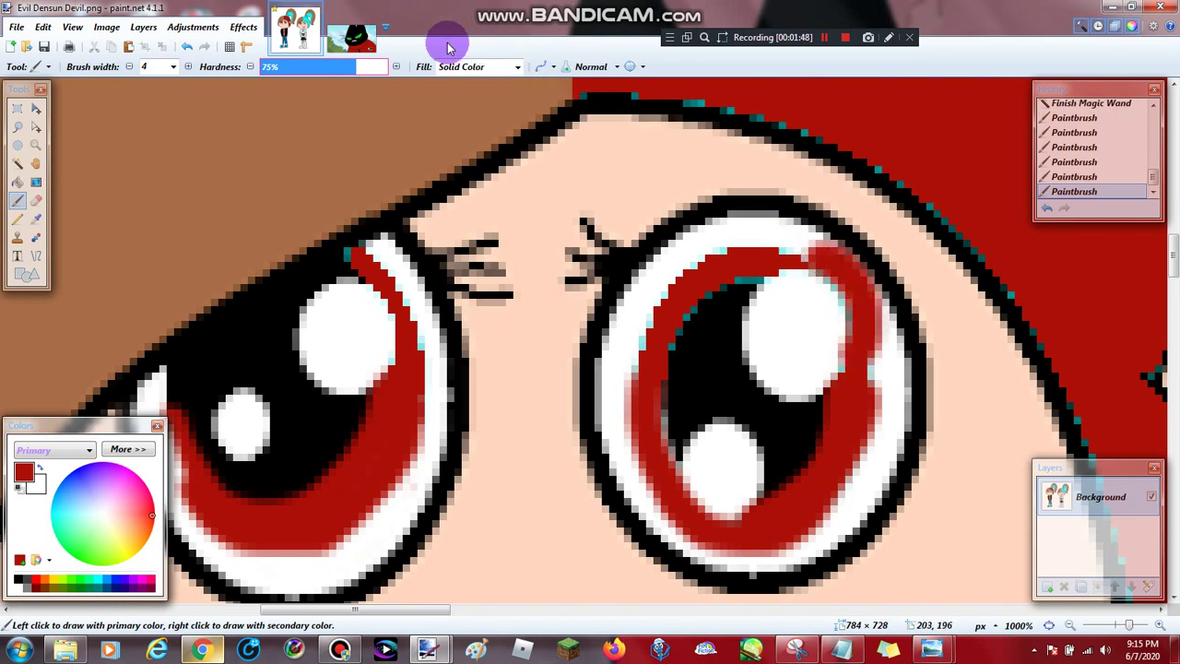
left_click(366, 38)
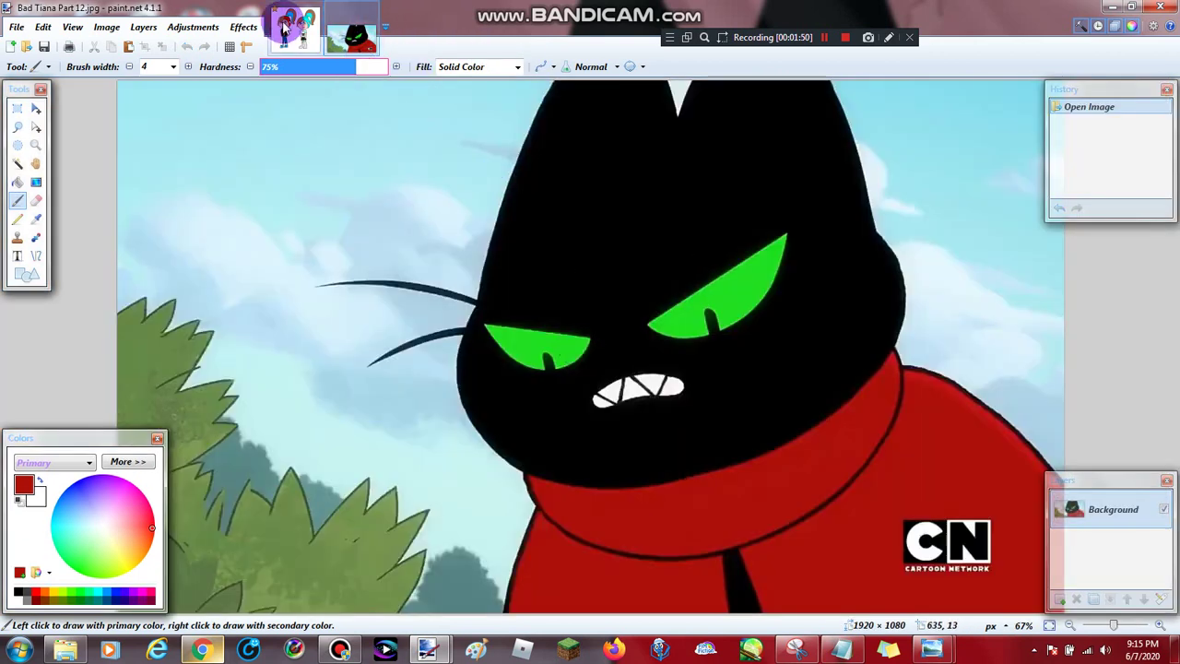
left_click(286, 27)
Repaint the first character's dark red front hair in bright red, using a Magic Wand selection and a brush width of 60.
left_click(35, 149)
scroll(313, 272, "down", 7)
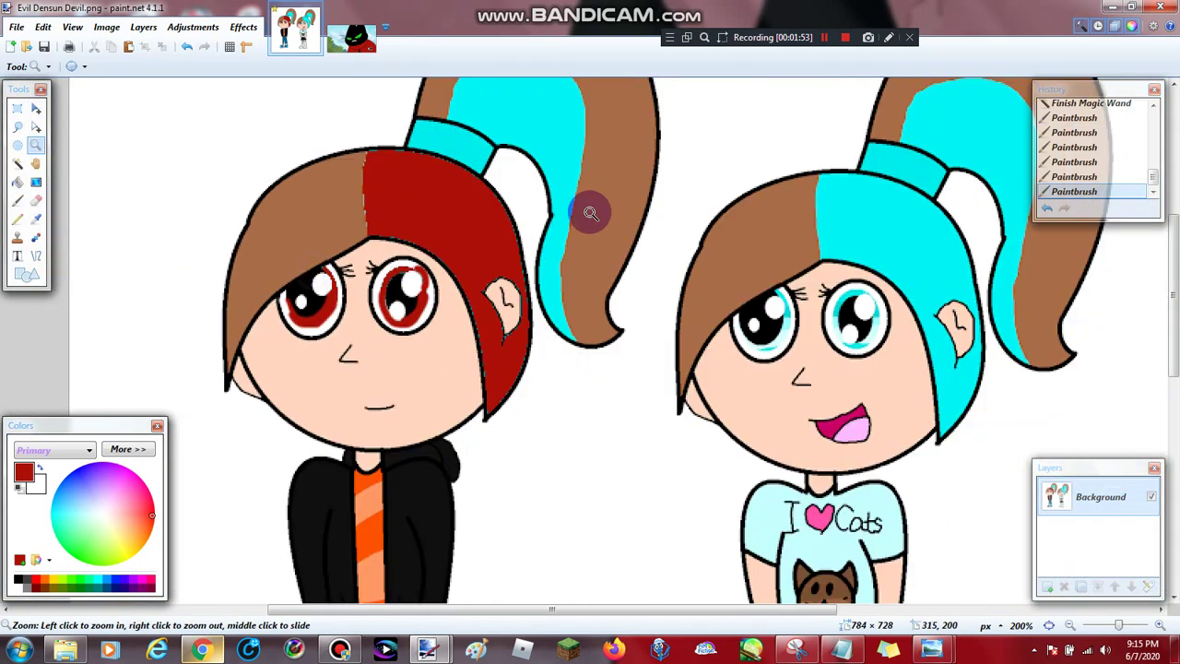
left_click(590, 210)
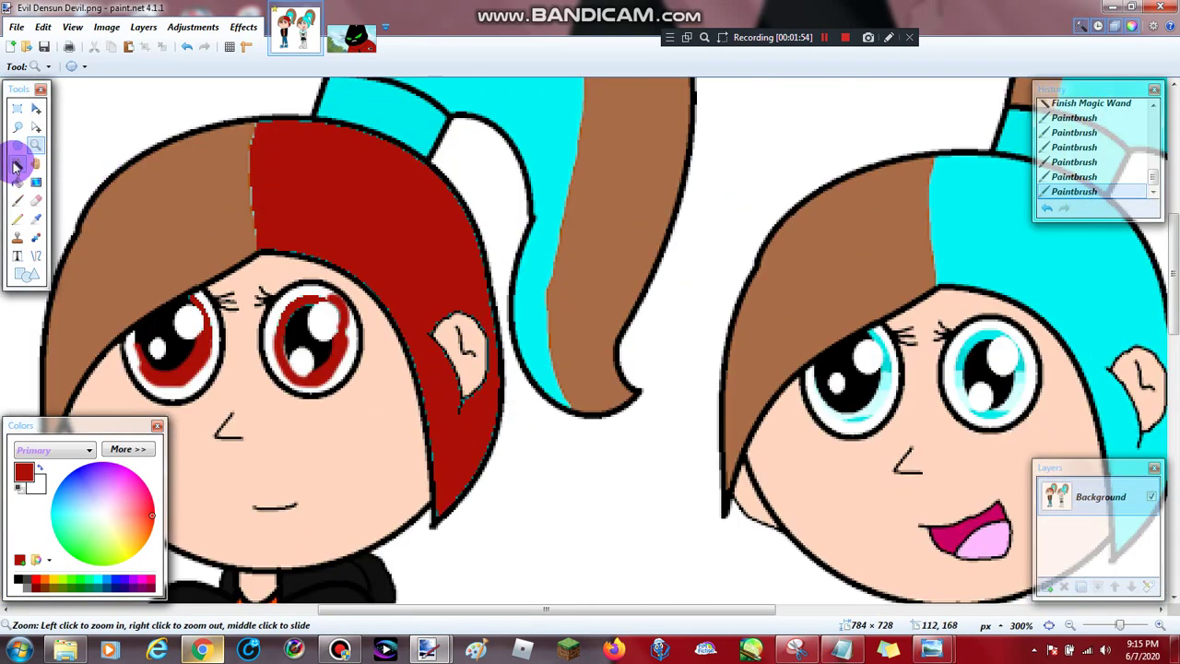
left_click(16, 163)
left_click(380, 223)
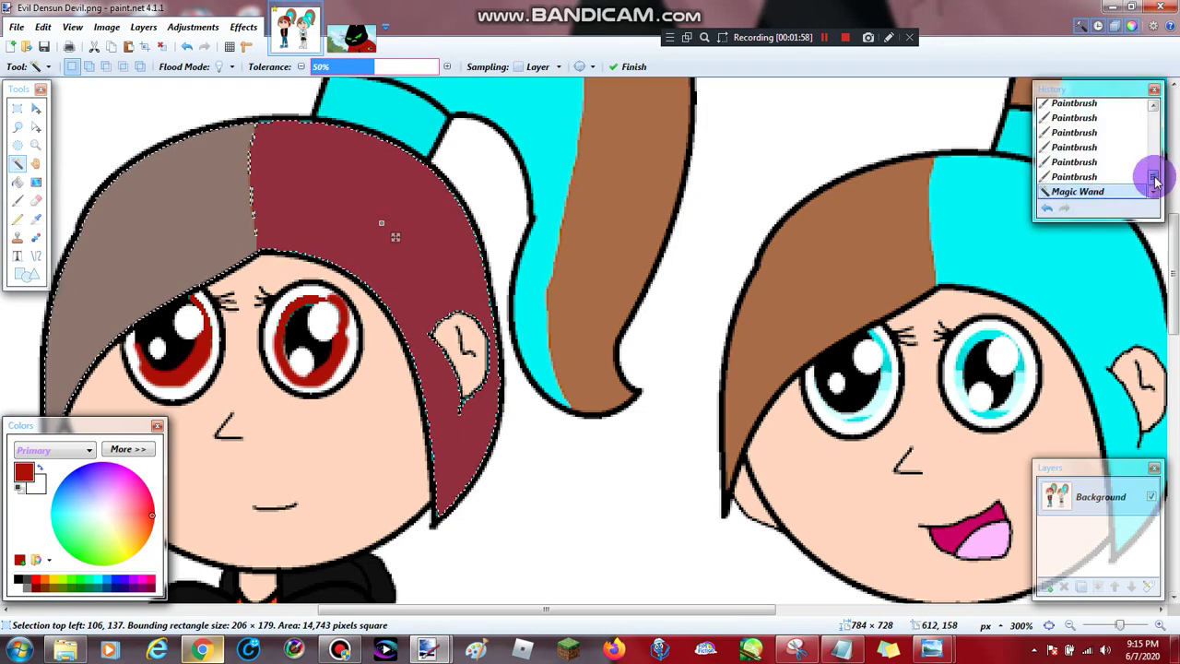
left_click(422, 215)
left_click(17, 201)
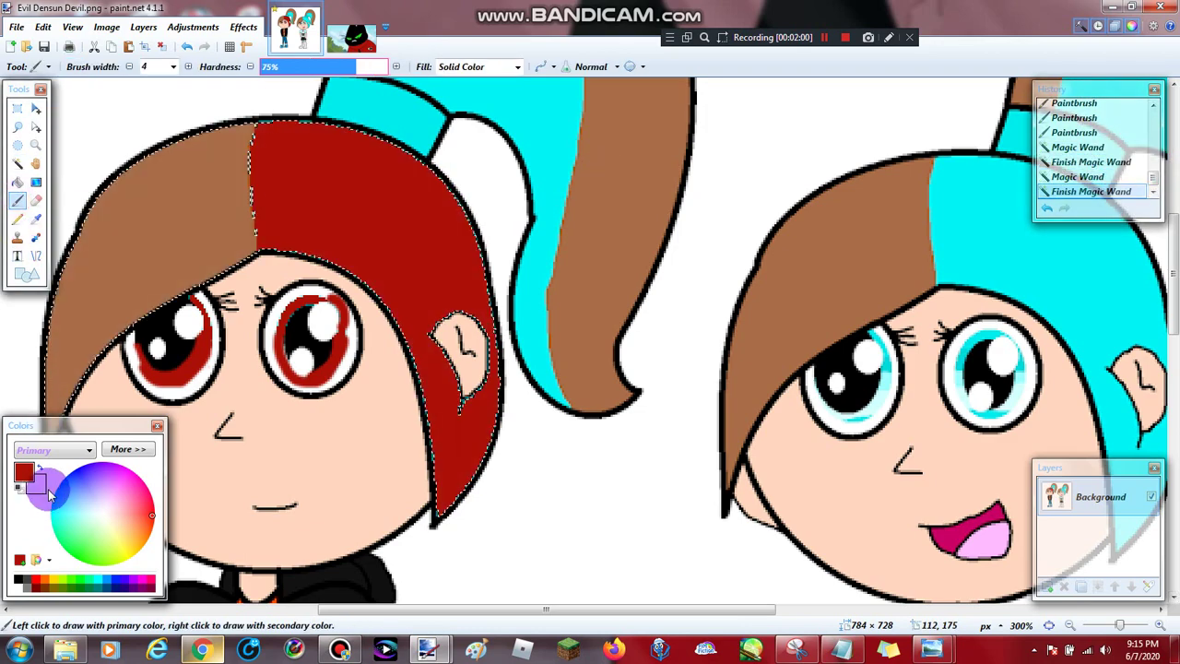
left_click(39, 583)
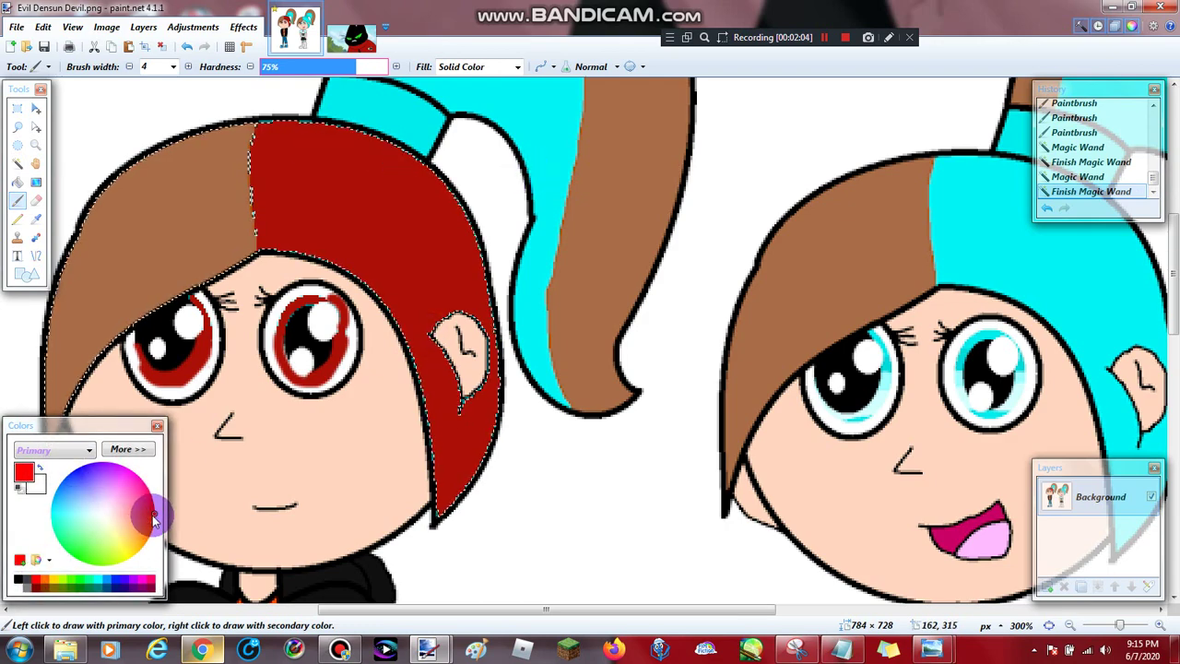
left_click(172, 66)
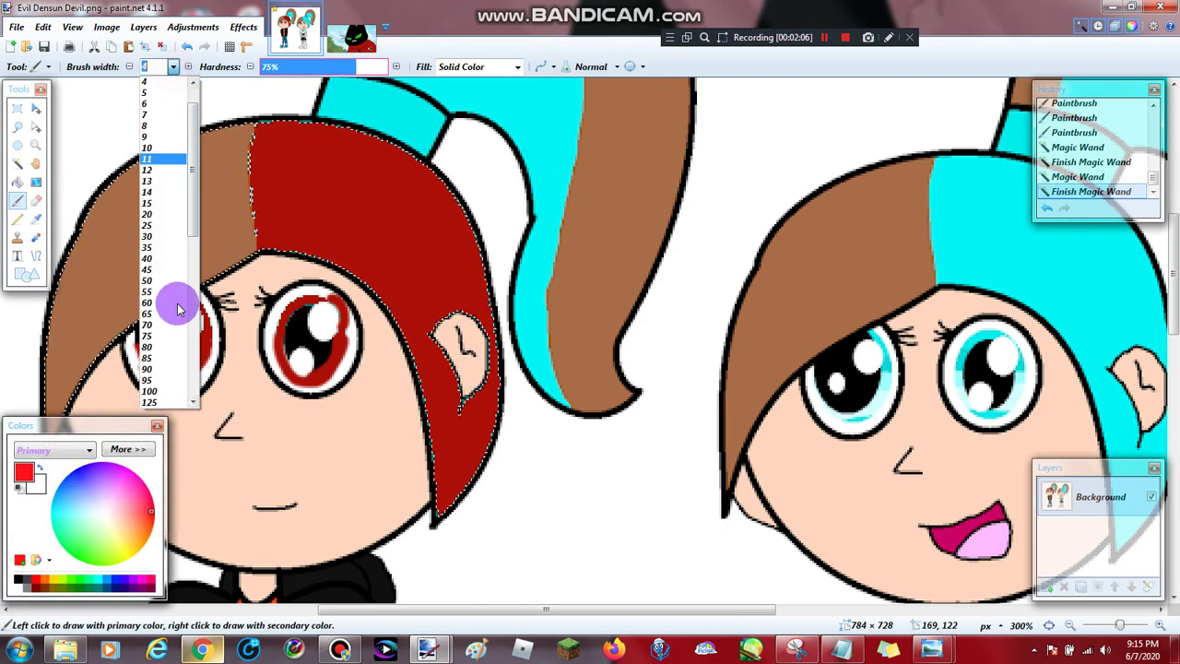
left_click(174, 304)
left_click_drag(338, 160, 316, 142)
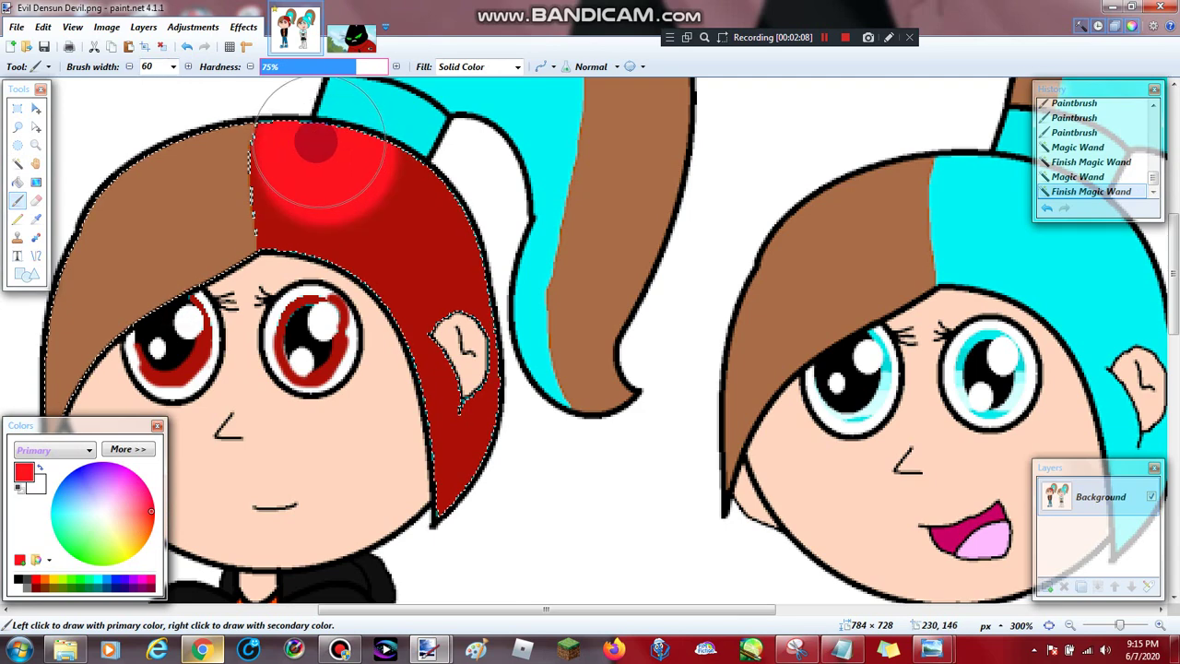
mouse_move(383, 205)
left_mouse_down()
mouse_move(404, 291)
mouse_move(422, 295)
mouse_move(456, 378)
mouse_move(499, 347)
mouse_move(460, 487)
left_mouse_up()
Select the cyan section of the first character's ponytail with the Magic Wand and paint it bright red.
scroll(154, 263, "up", 2)
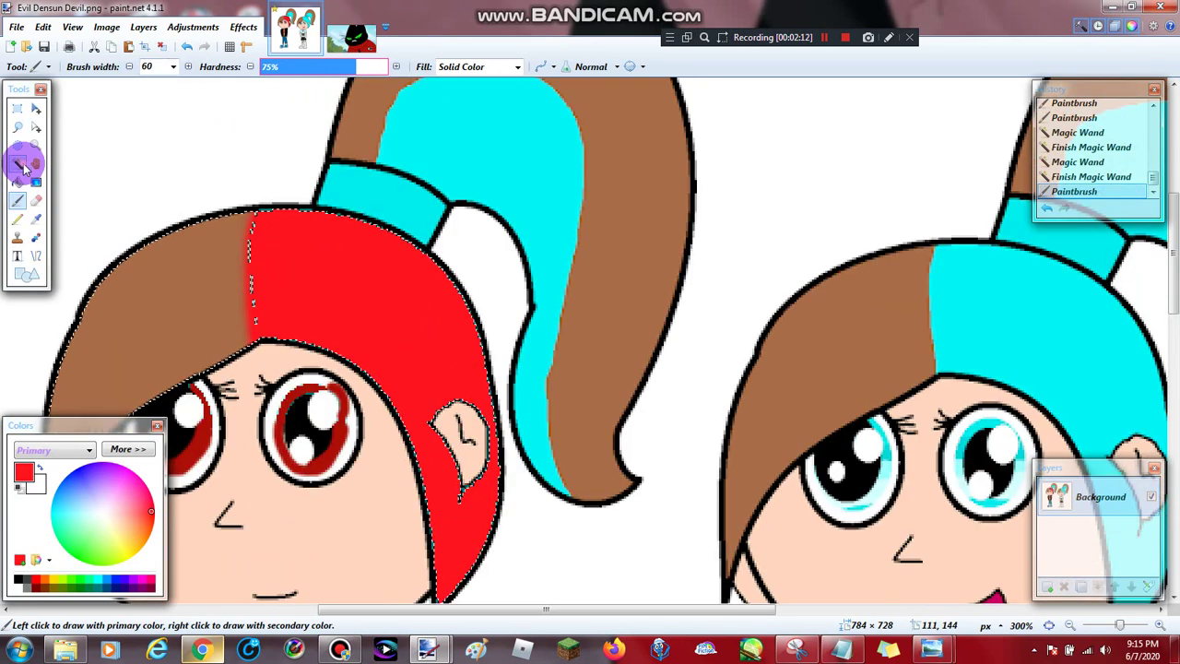
left_click(17, 163)
left_click(524, 156)
left_click(16, 200)
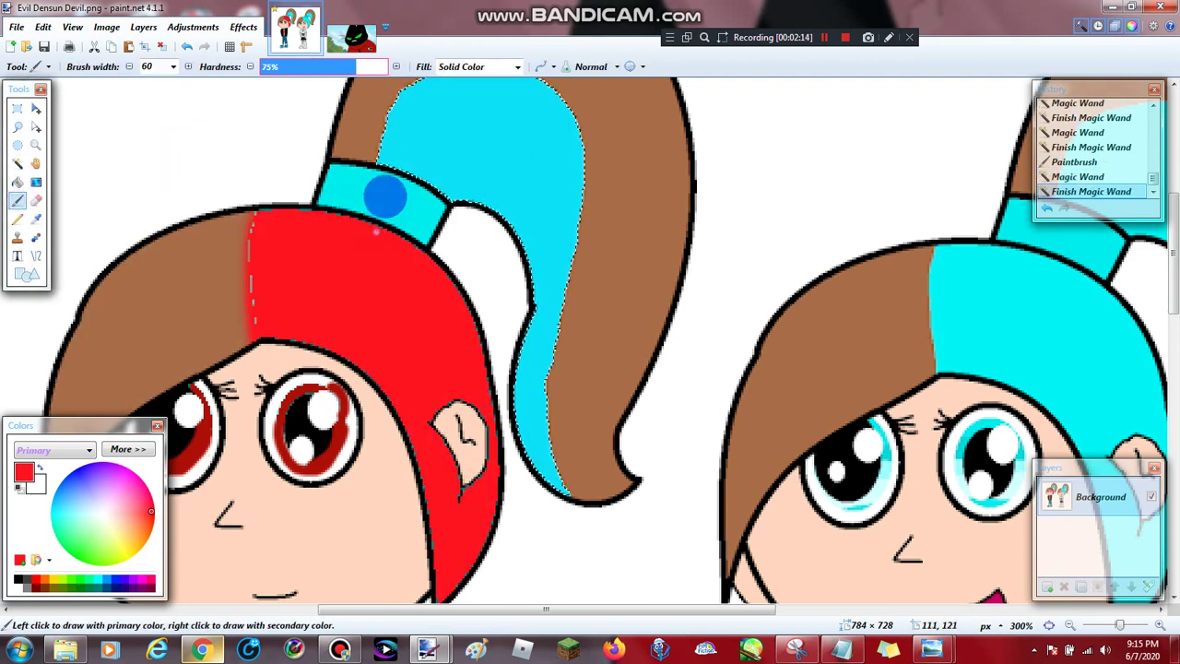
mouse_move(382, 193)
left_mouse_down()
mouse_move(593, 205)
mouse_move(501, 169)
left_mouse_up()
left_click_drag(526, 256, 564, 464)
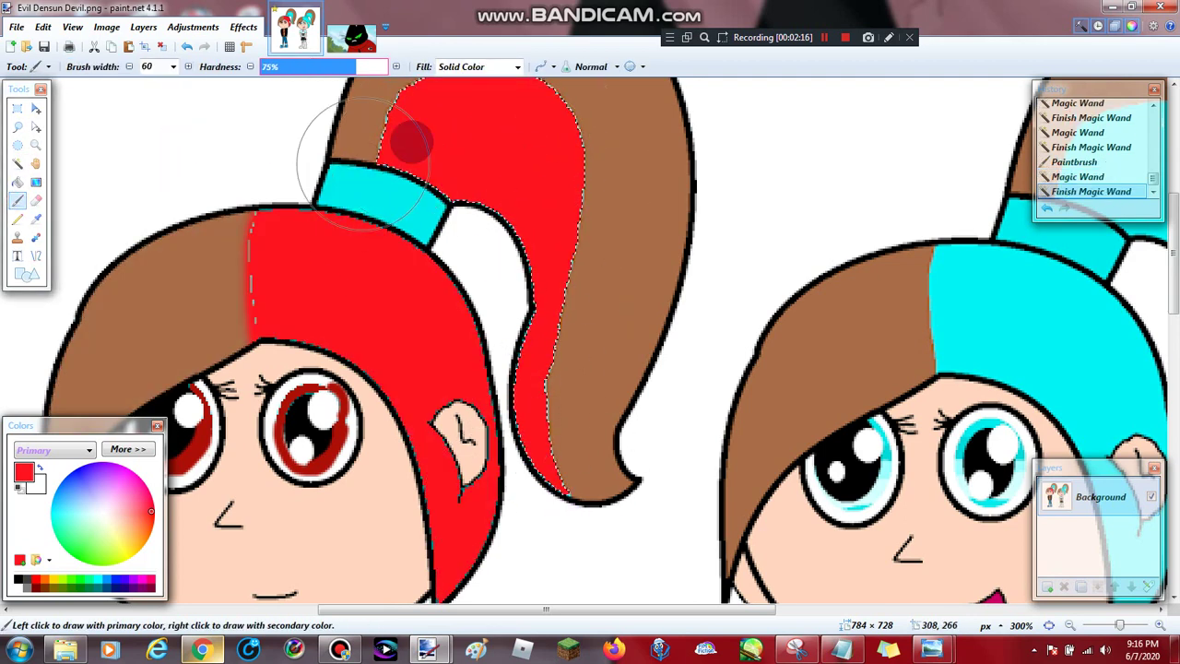
Select the first character's cyan hair tie with the Magic Wand and paint it a lighter red.
key("s")
left_click(373, 203)
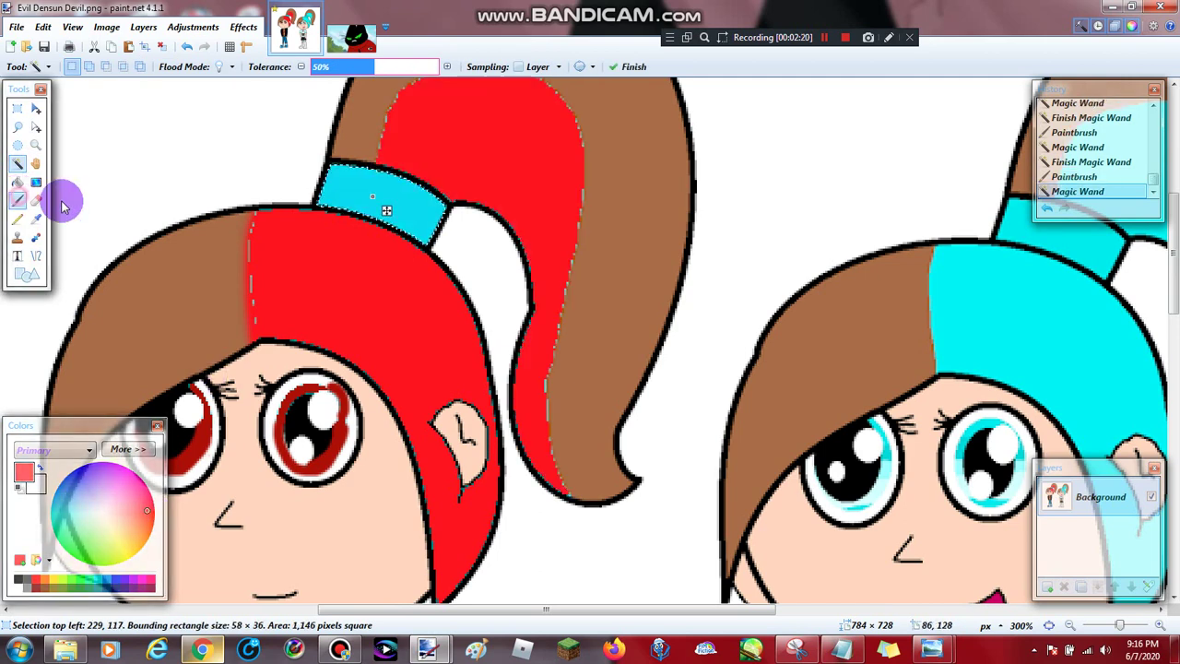
left_click(17, 200)
left_click_drag(327, 180, 484, 249)
Examine the first character's recolored hair and eyes at different magnifications alongside the second character.
left_click(36, 146)
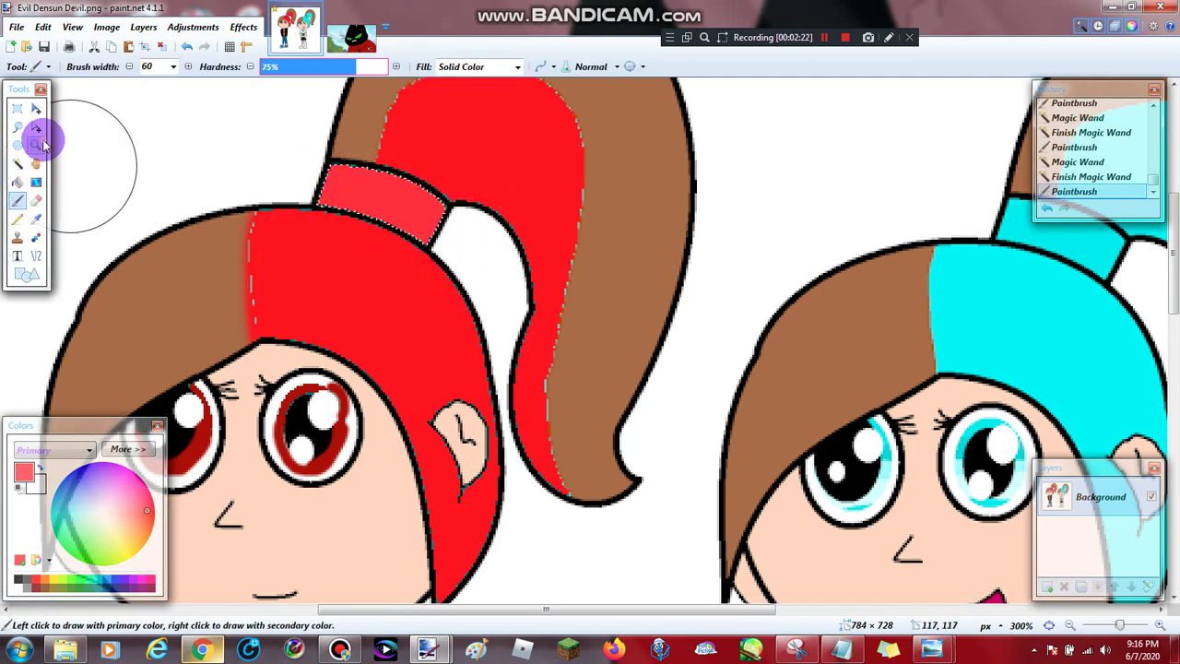
scroll(317, 260, "down", 3)
right_click(316, 261)
right_click(317, 261)
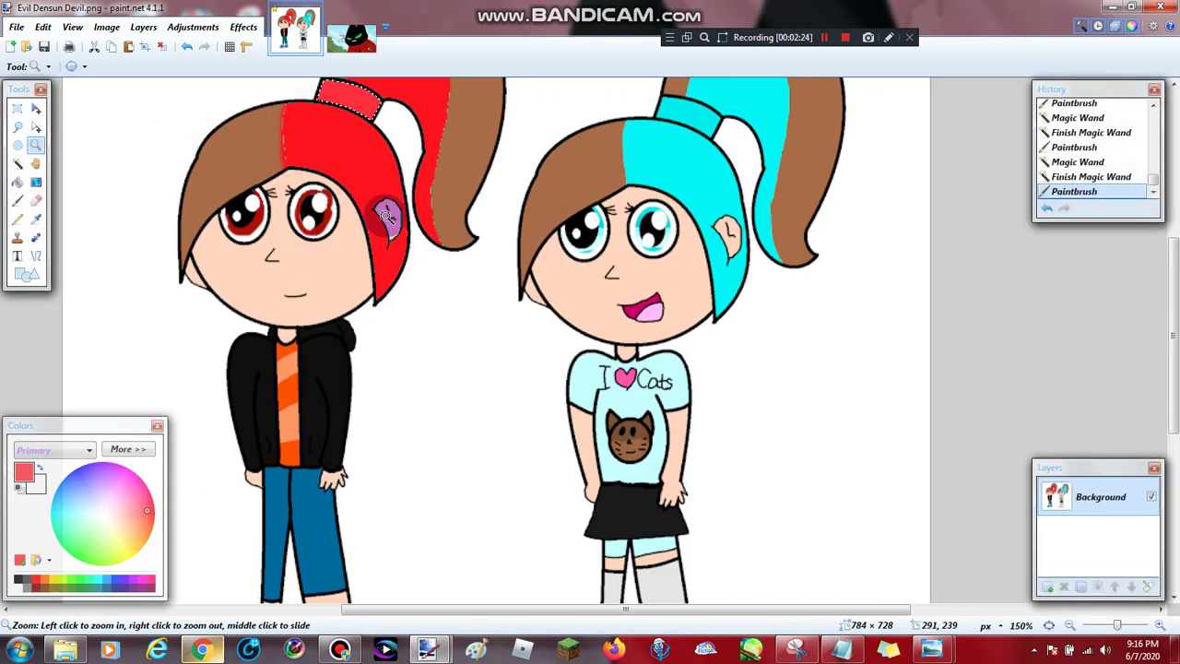
scroll(353, 240, "up", 1)
scroll(346, 293, "down", 2)
scroll(302, 226, "up", 17)
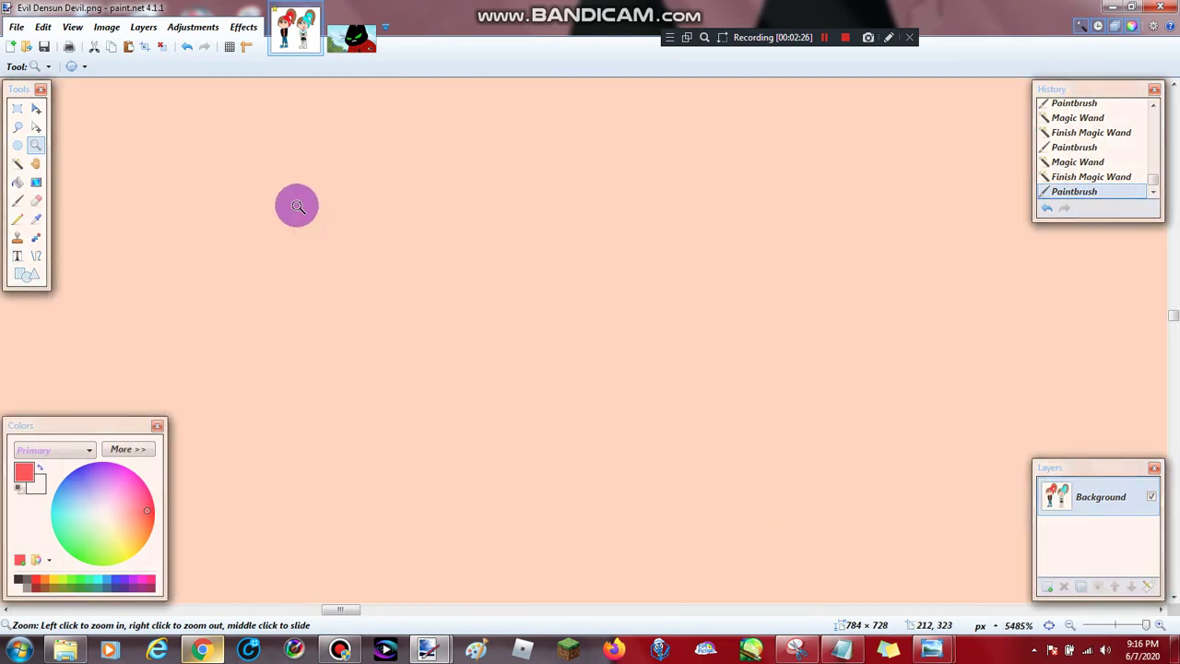
scroll(329, 245, "down", 5)
right_click(356, 343)
right_click(355, 343)
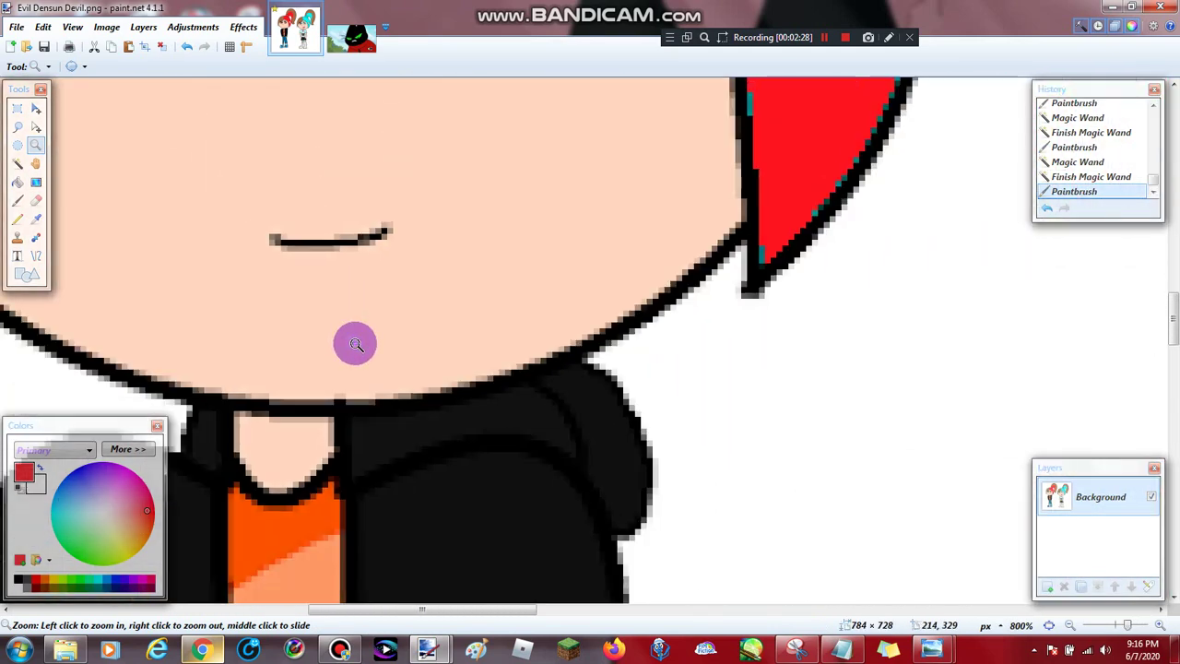
right_click(356, 344)
right_click(356, 344)
right_click(356, 344)
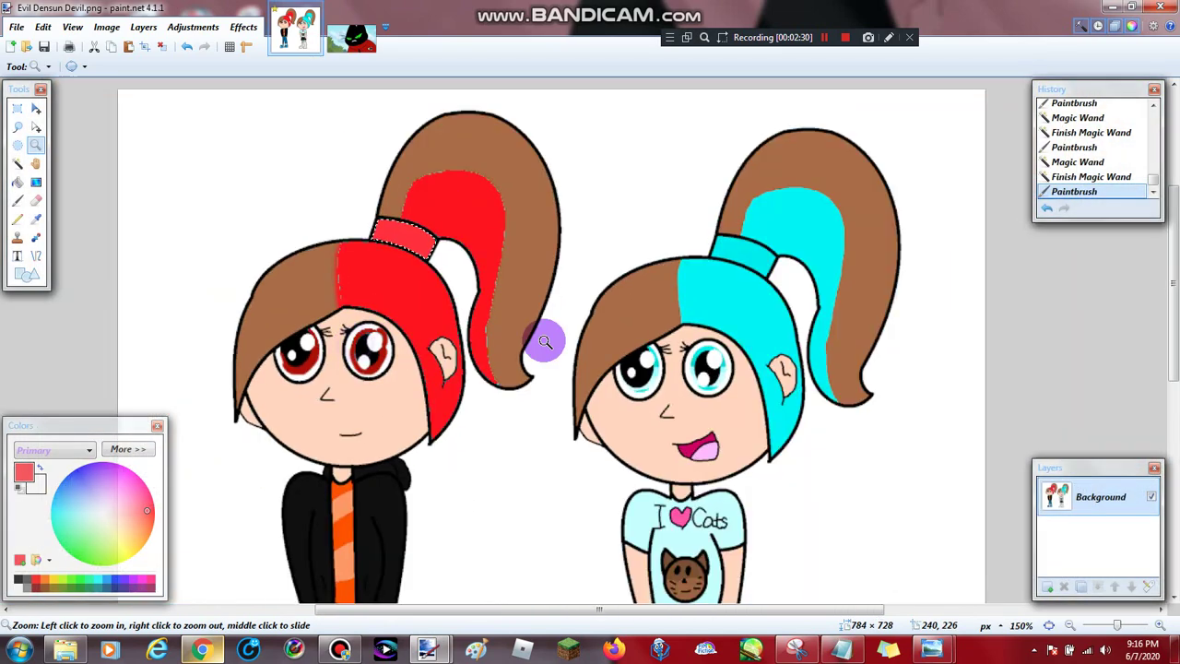
Select the second character's cyan hair tie with the Magic Wand and paint it the same lighter red.
left_click(672, 371)
scroll(371, 269, "down", 3)
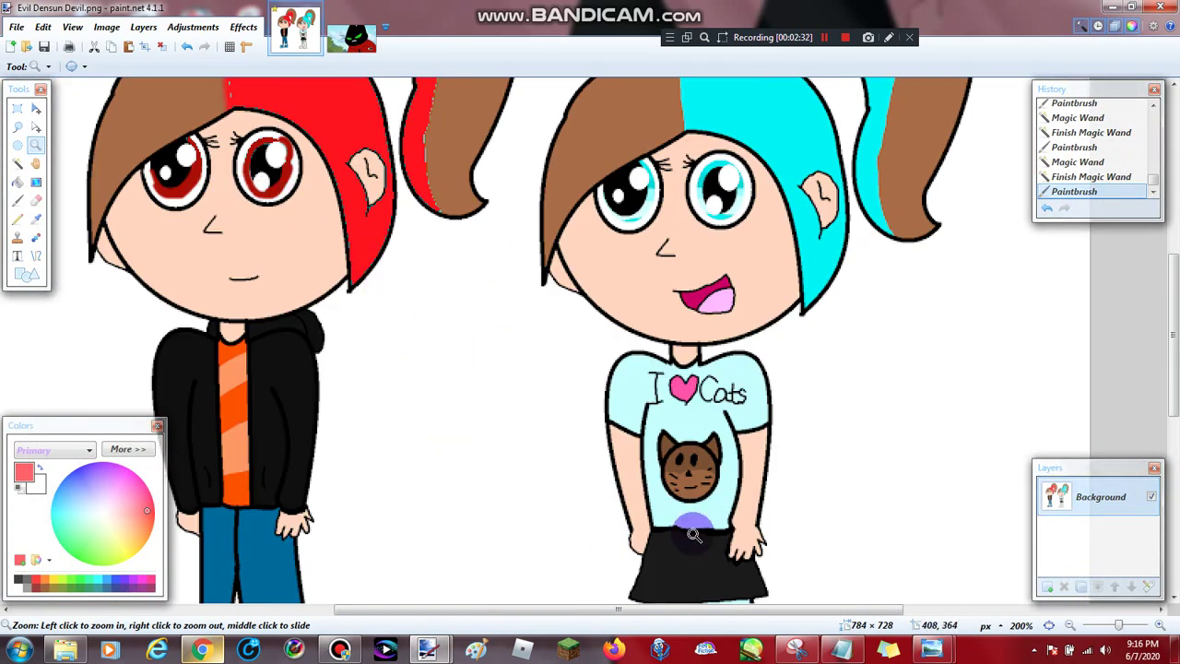
left_click_drag(506, 610, 627, 605)
scroll(498, 422, "up", 3)
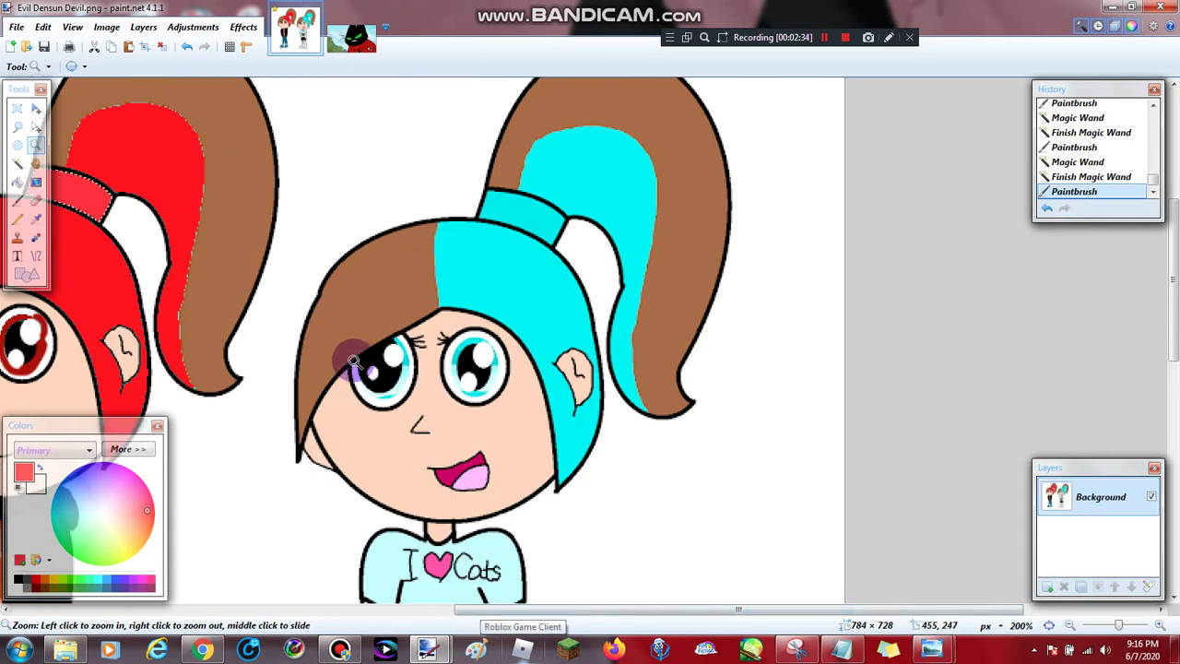
key("s")
left_click(514, 213)
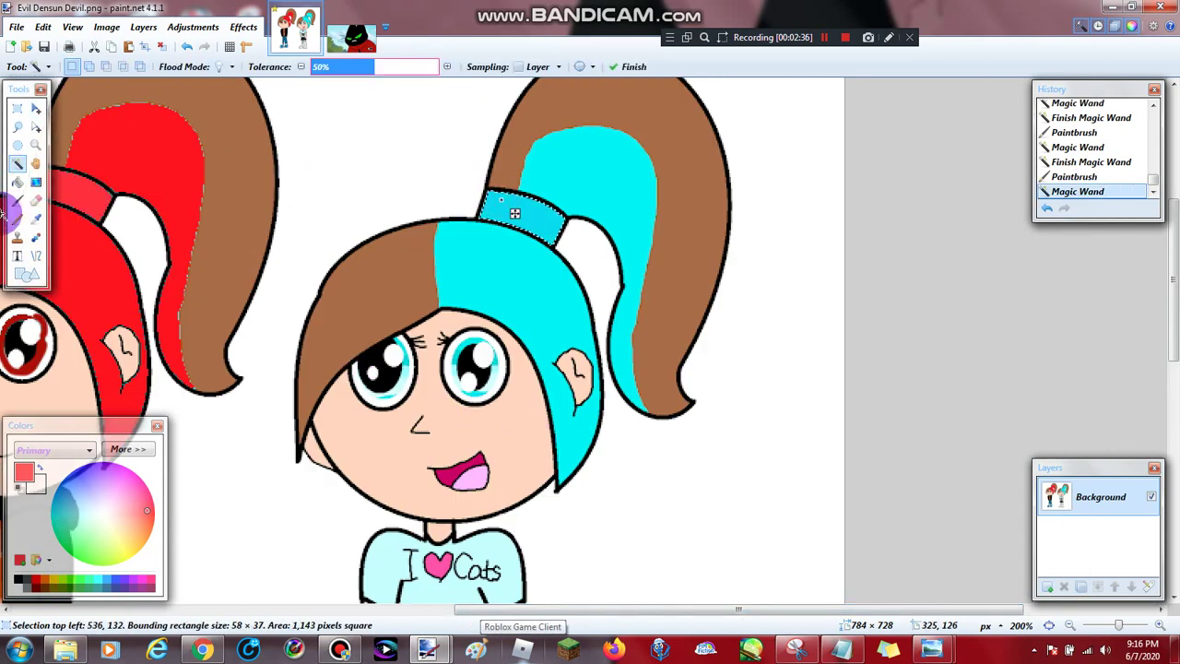
key("b")
left_click_drag(603, 250, 421, 213)
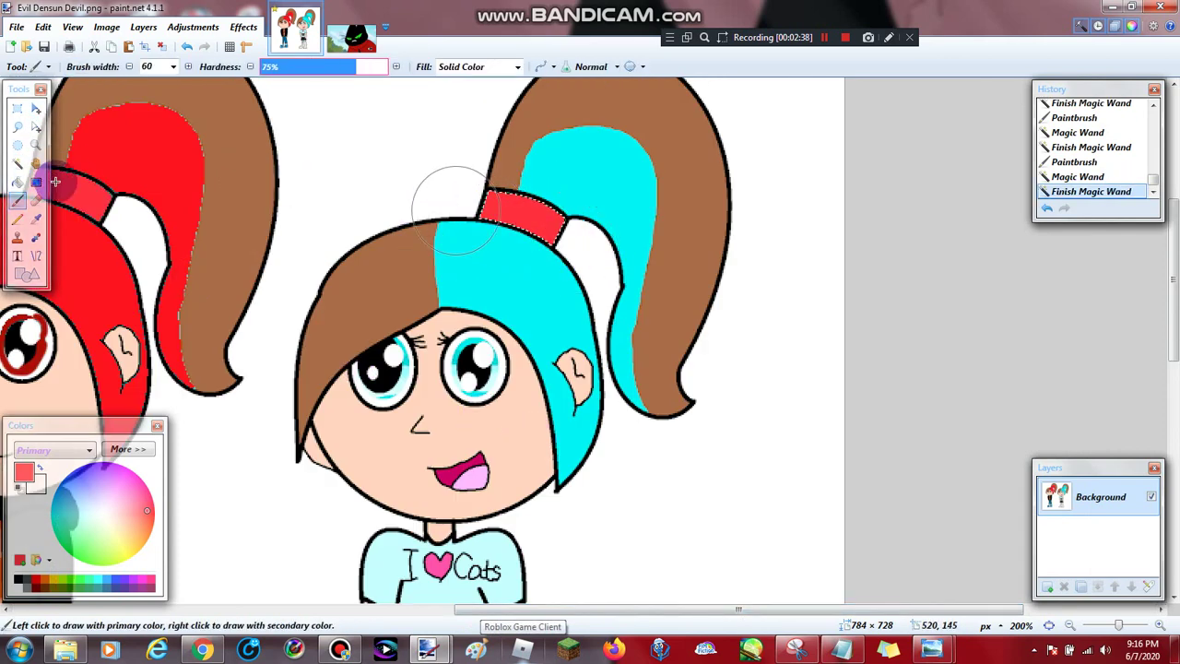
Sample the first character's bright red hair and paint the second character's cyan front hair with it inside a Magic Wand selection.
left_click(36, 218)
left_click(17, 164)
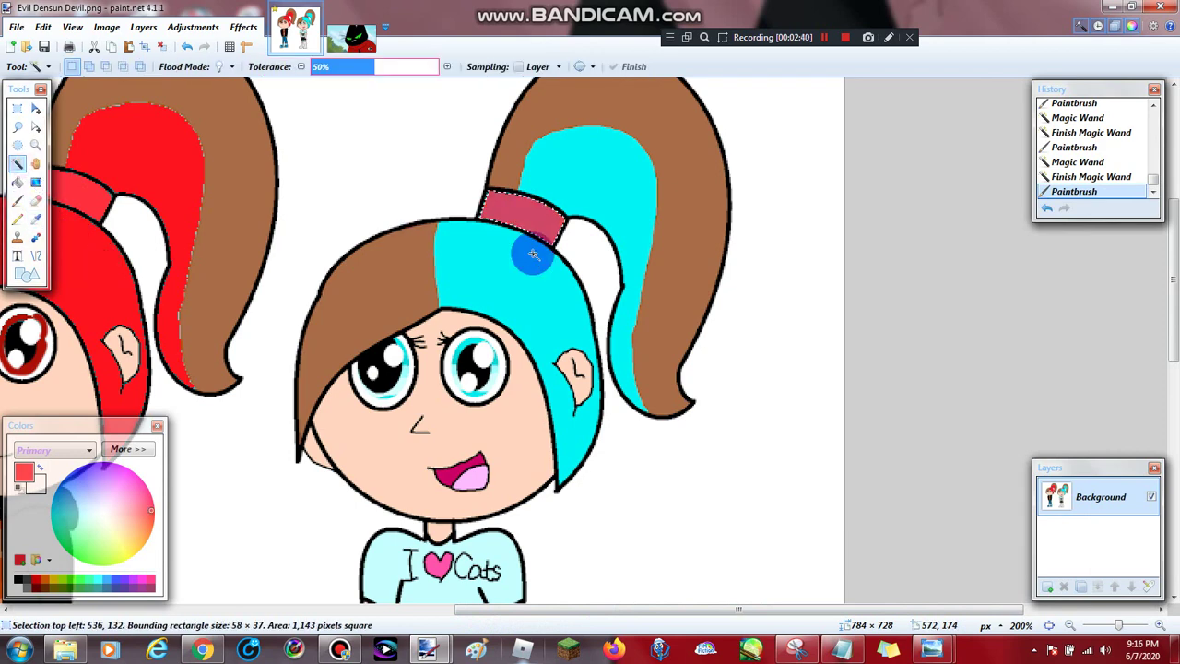
left_click(533, 254)
key("b")
mouse_move(421, 329)
left_mouse_down()
mouse_move(511, 229)
mouse_move(575, 272)
mouse_move(472, 284)
mouse_move(610, 279)
mouse_move(576, 399)
mouse_move(598, 454)
mouse_move(543, 517)
left_mouse_up()
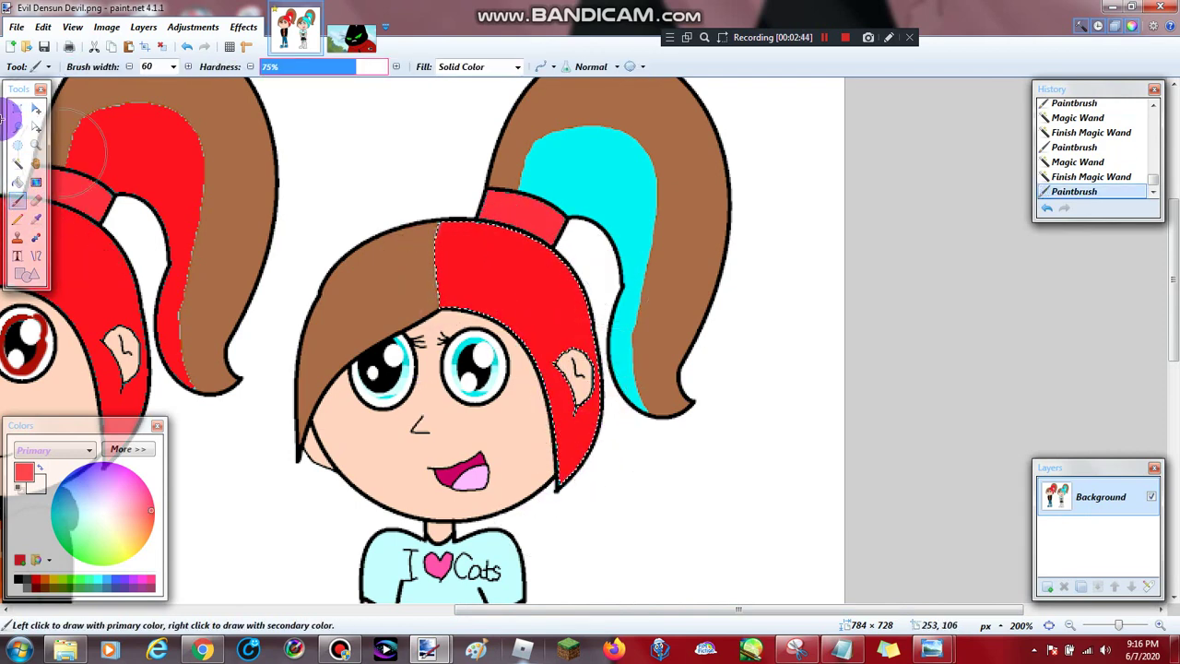
Select the cyan section of the second character's ponytail with the Magic Wand and paint it bright red.
left_click(17, 163)
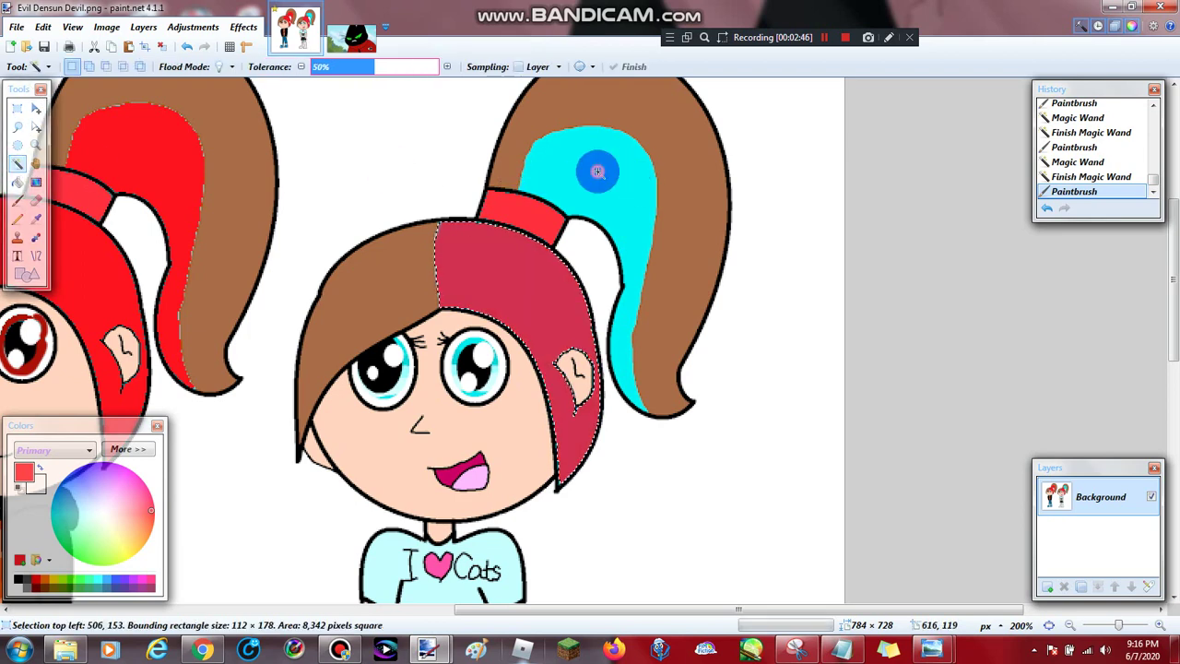
left_click(598, 171)
left_click(17, 200)
mouse_move(482, 190)
left_mouse_down()
mouse_move(510, 199)
mouse_move(584, 149)
mouse_move(602, 249)
mouse_move(620, 205)
mouse_move(658, 421)
left_mouse_up()
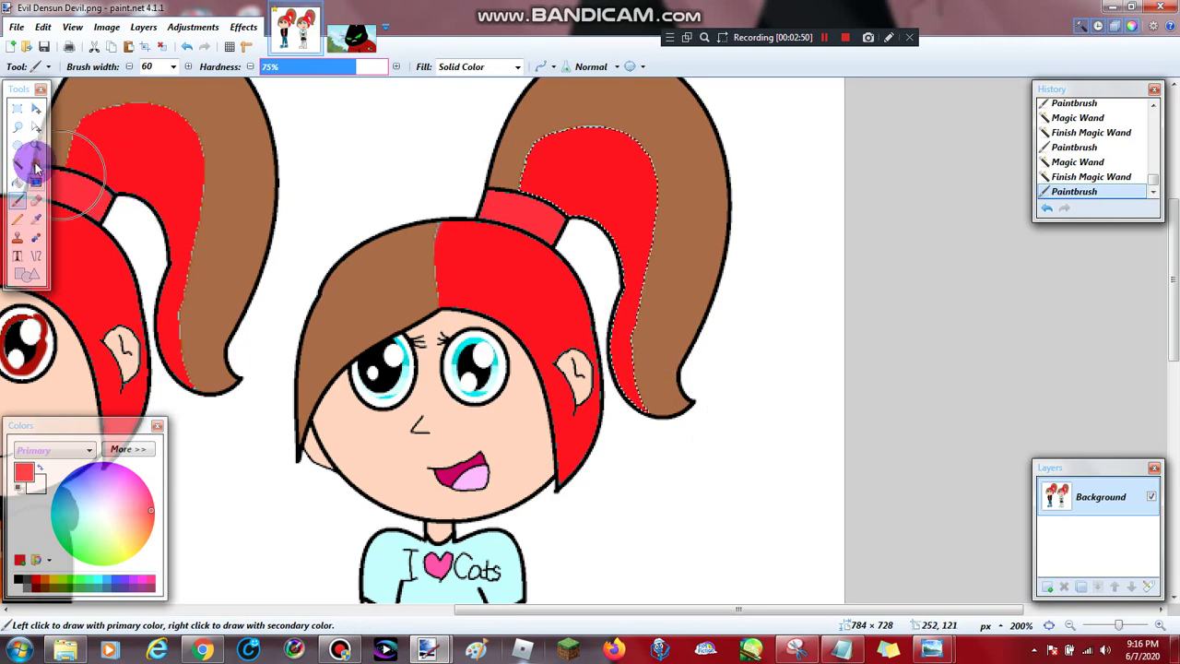
Sample the dark red from the first character's fringe-side eye and switch to the Magic Wand.
left_click(36, 145)
right_click(358, 265)
right_click(358, 266)
left_click(180, 318)
left_click(161, 306)
left_click(150, 301)
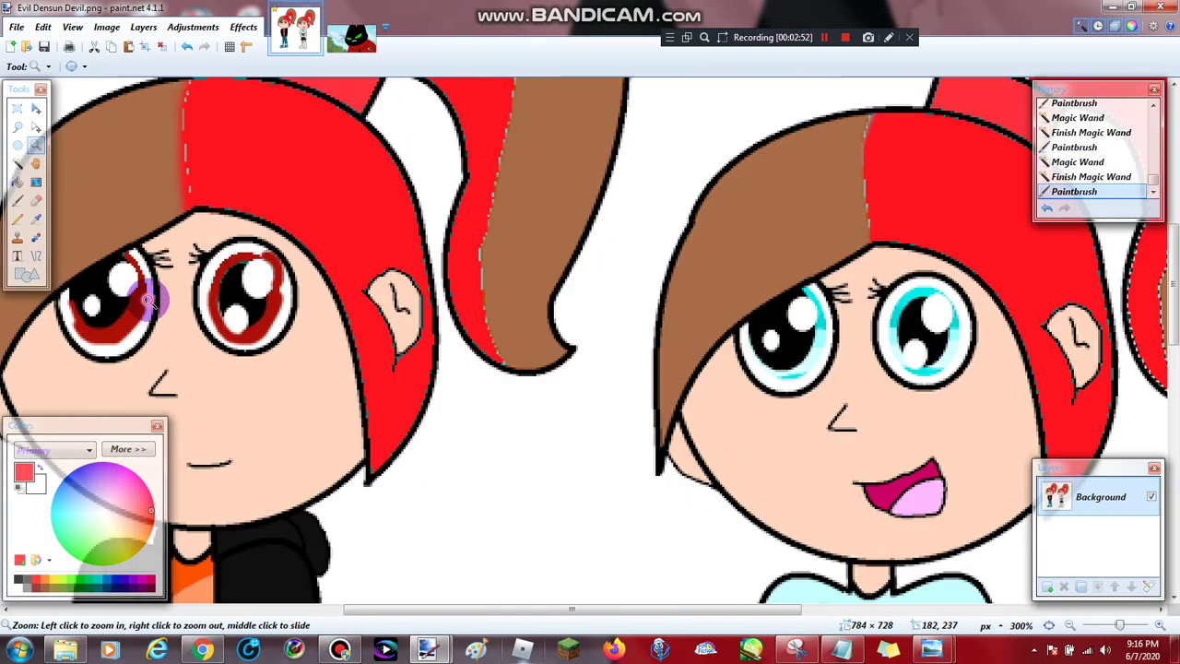
scroll(143, 196, "down", 2)
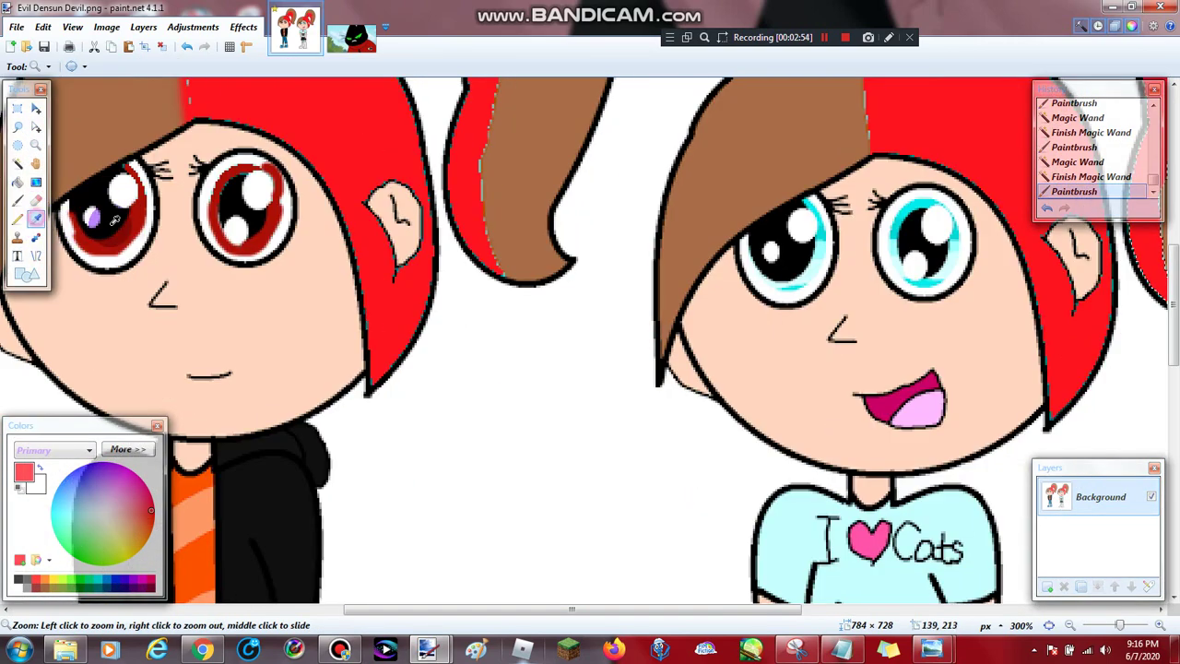
key("k")
key("s")
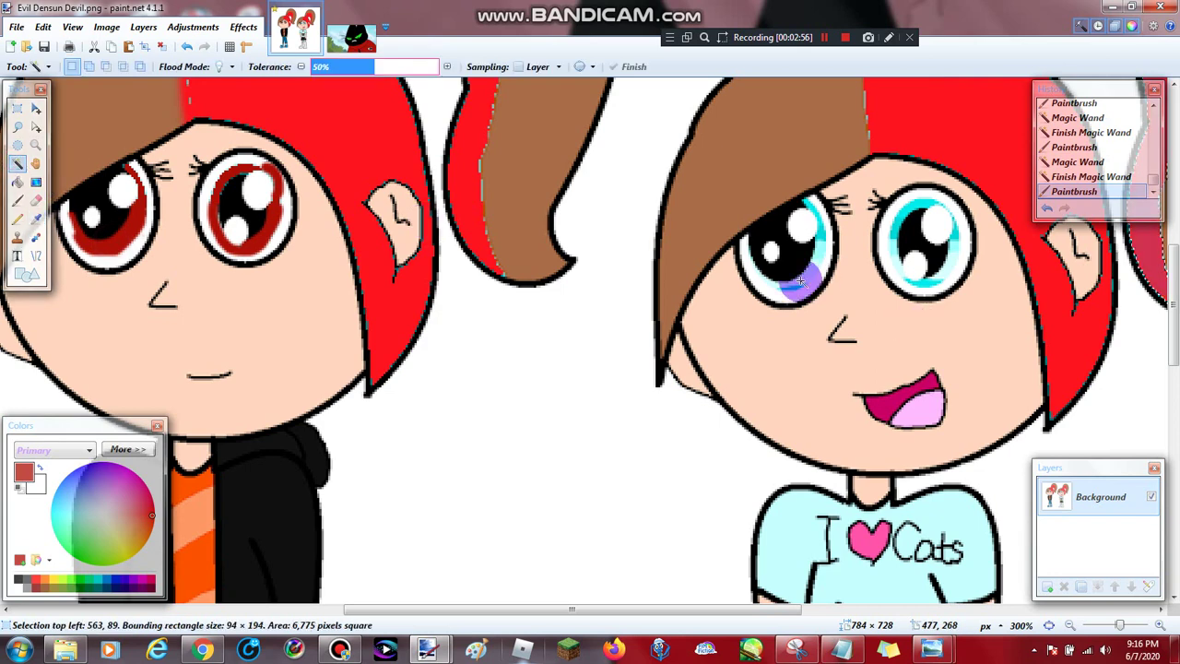
Select the pale area of the second character's fringe-side eye with the Magic Wand and set the Paintbrush width to 9.
left_click(807, 273)
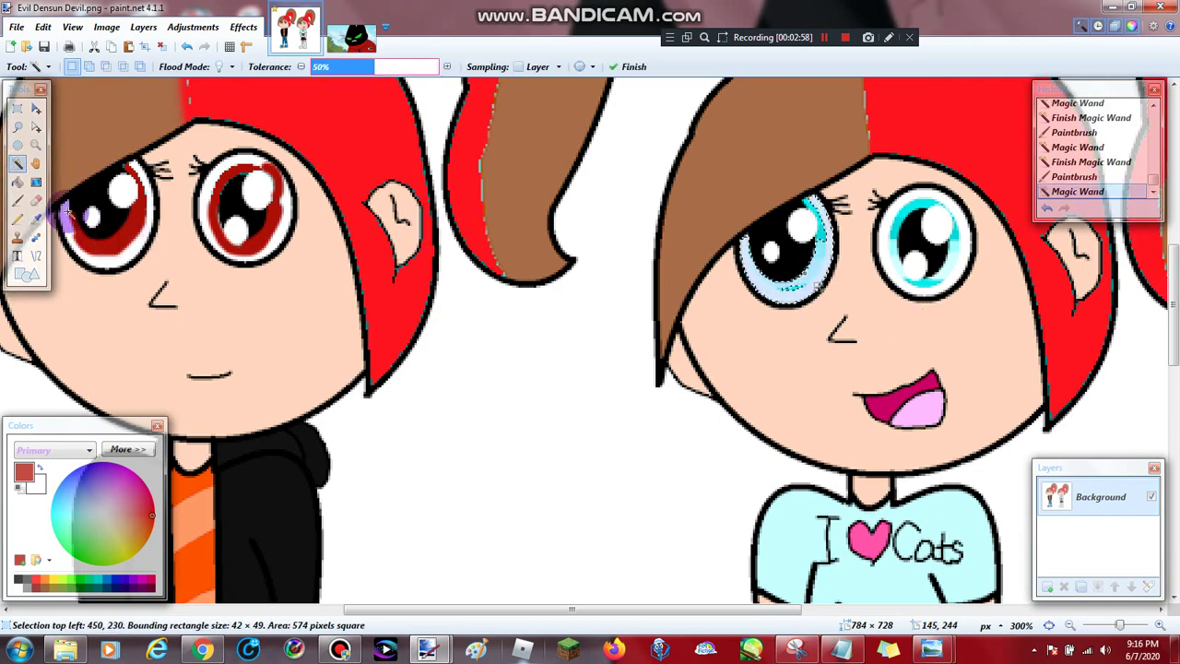
left_click(20, 204)
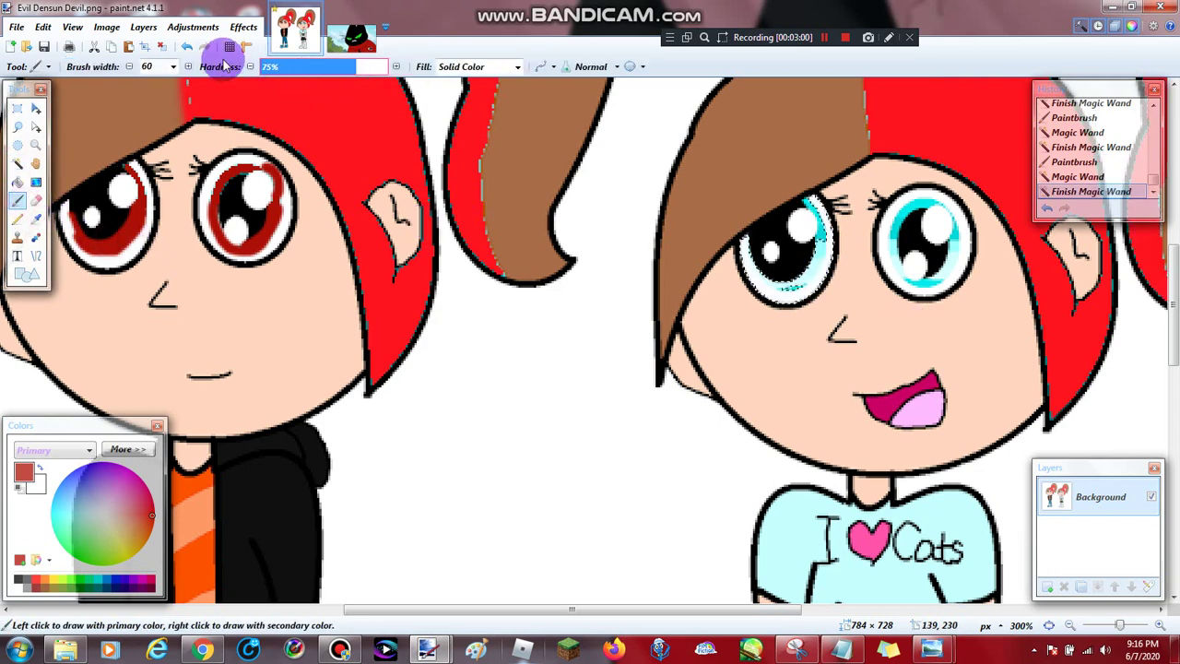
left_click(172, 66)
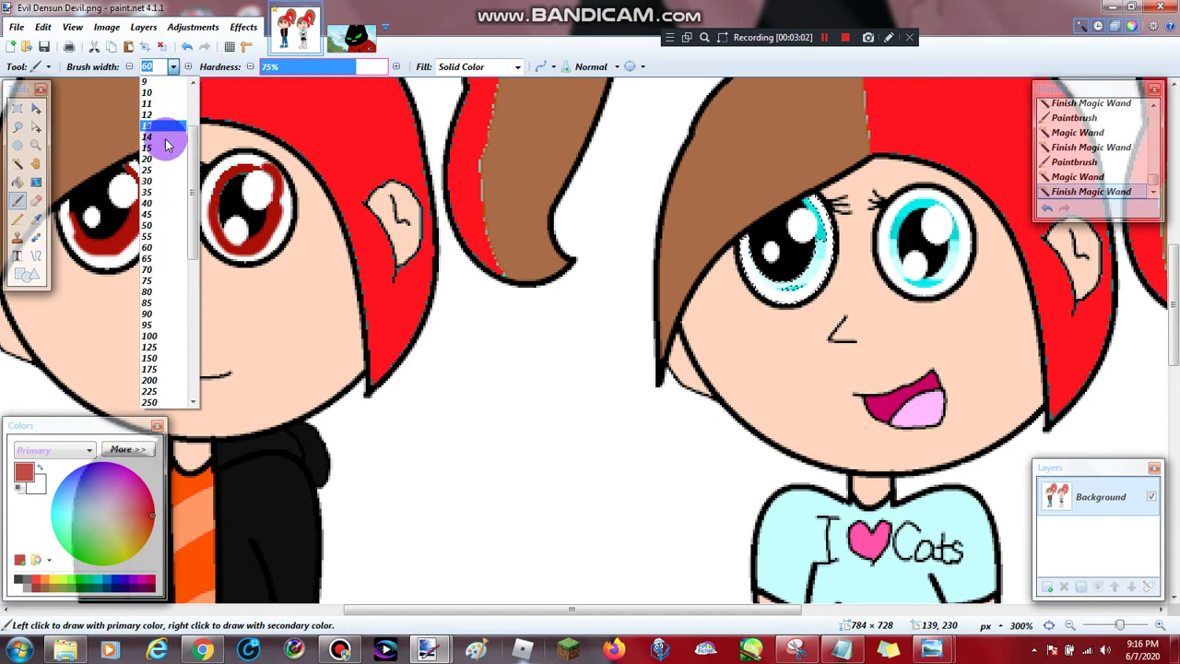
left_click(148, 158)
left_click(173, 67)
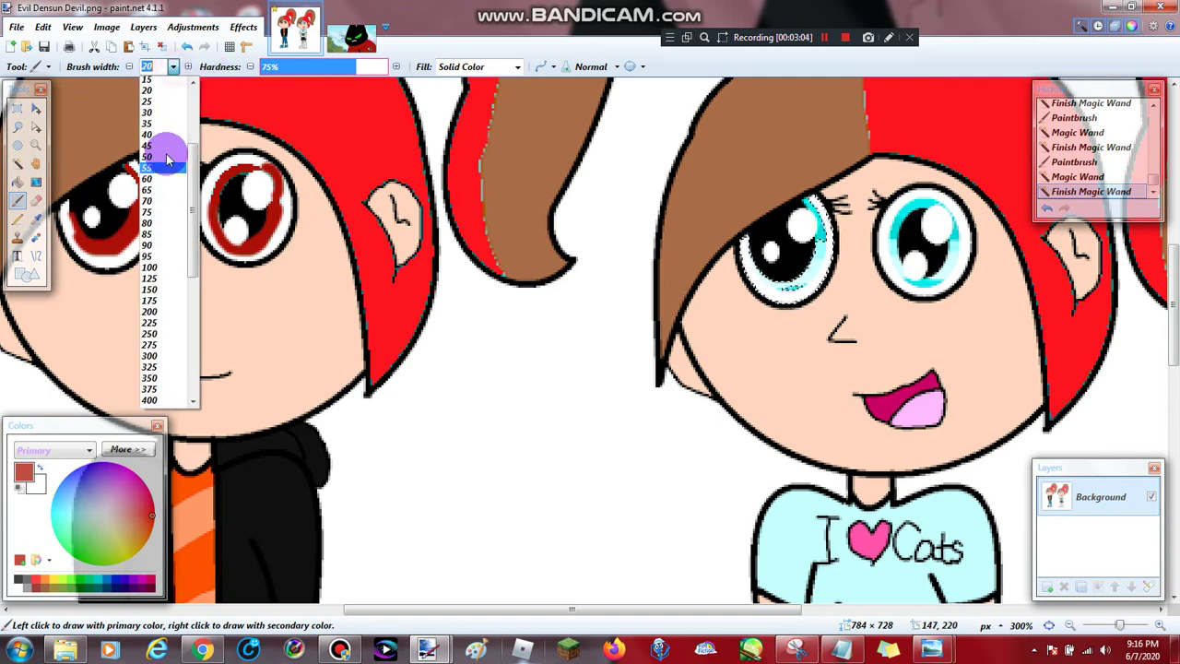
left_click(162, 104)
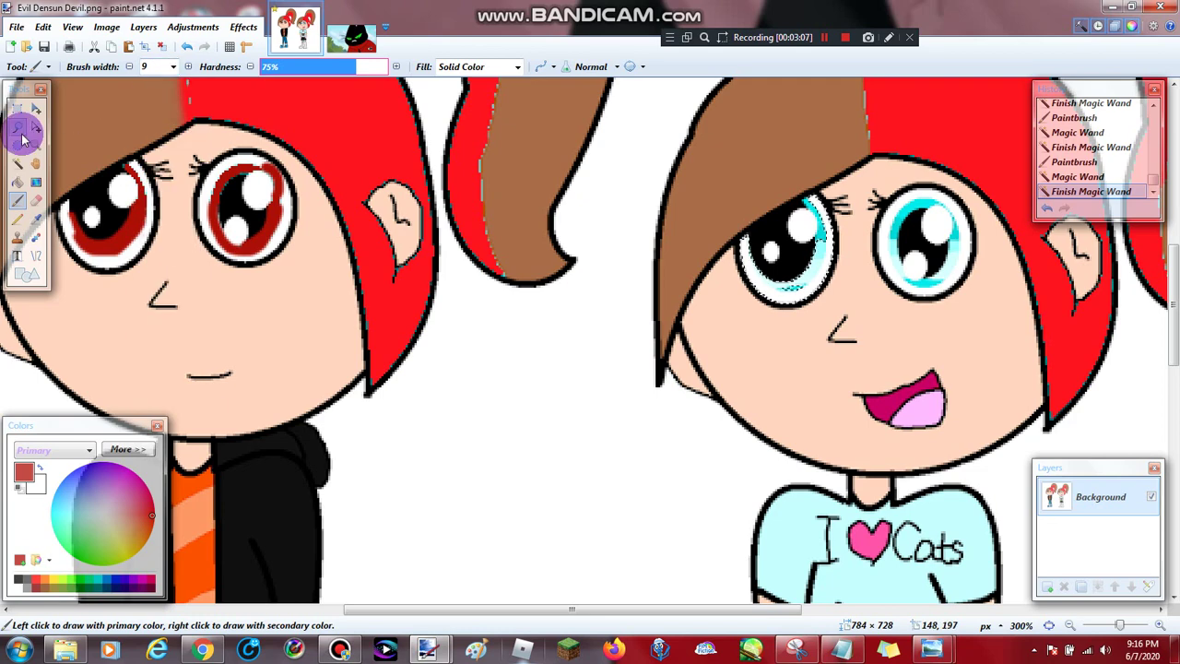
Paint the pale cyan iris of the second character's fringe-side eye dark red inside the Magic Wand selection.
left_click(36, 144)
left_click(851, 247)
left_click(850, 269)
left_click(820, 238)
left_click(771, 211)
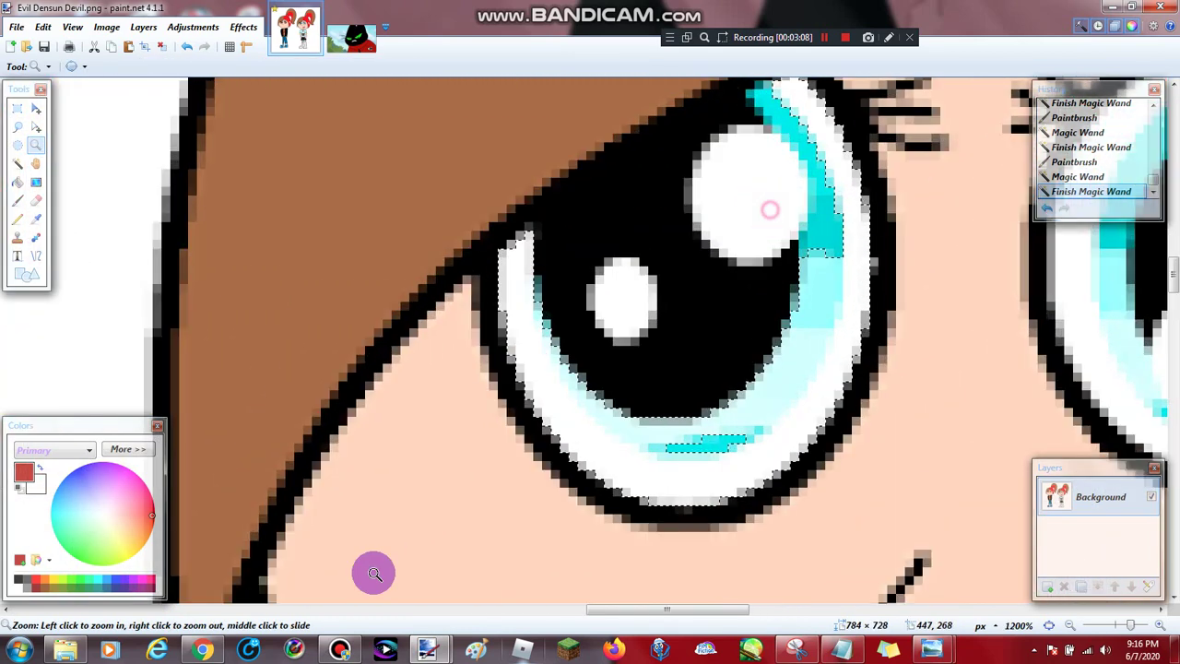
left_click_drag(630, 609, 691, 532)
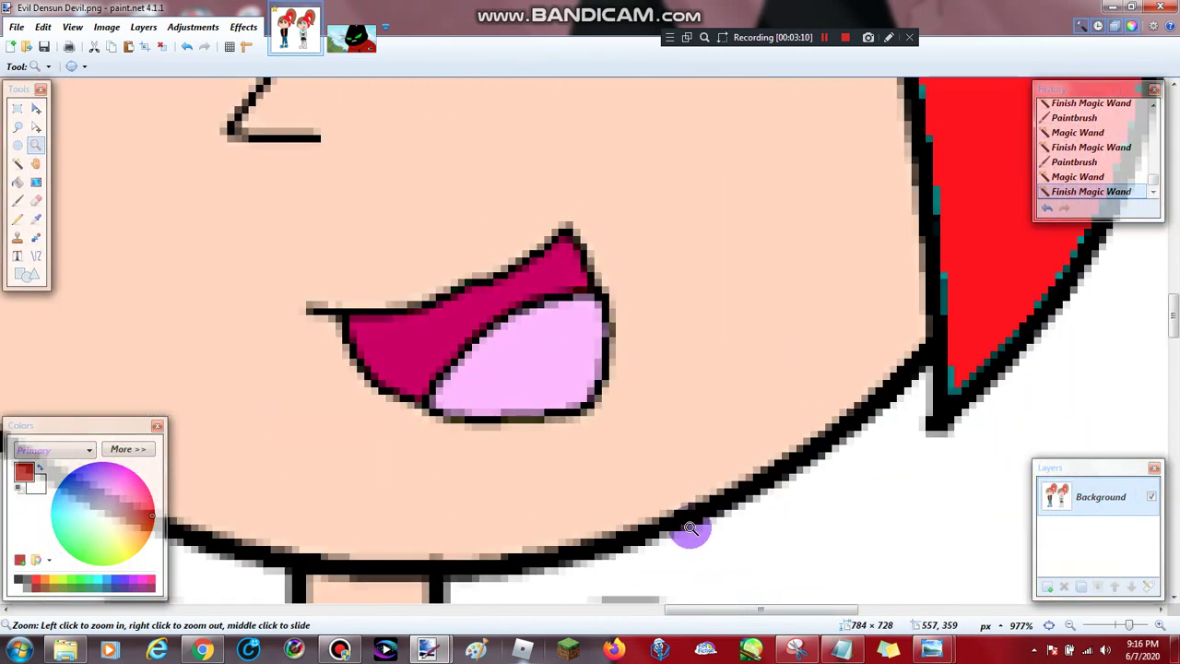
scroll(623, 424, "up", 3)
left_click_drag(114, 115, 330, 274)
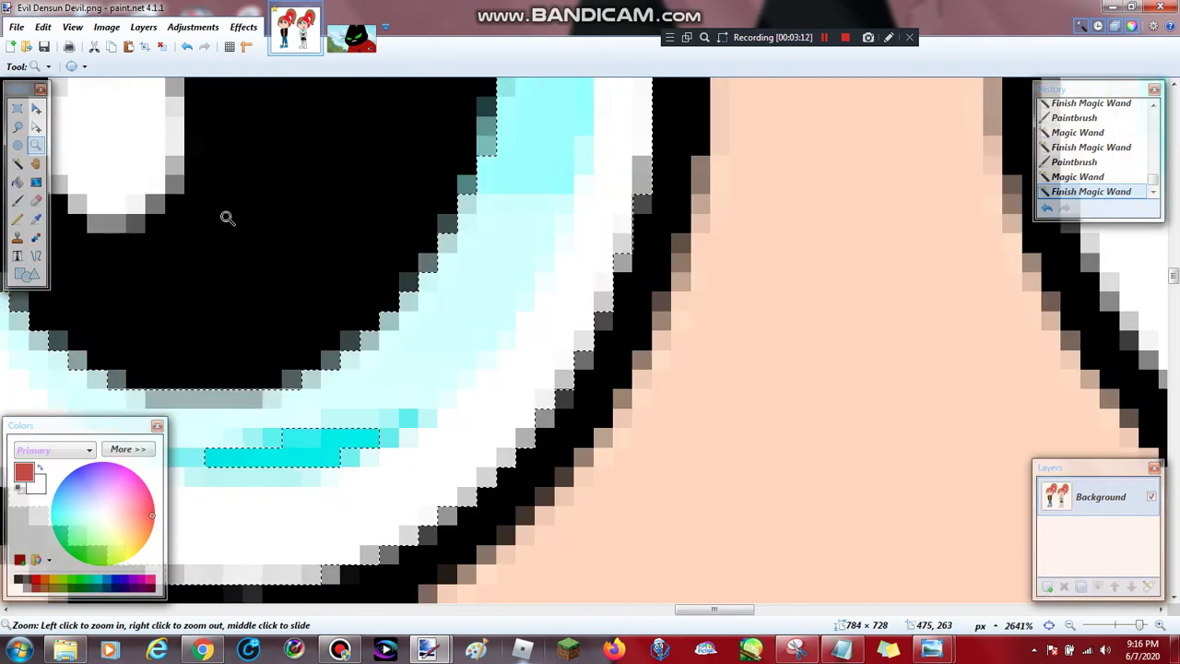
scroll(632, 559, "up", 2)
mouse_move(706, 611)
left_mouse_down()
mouse_move(636, 611)
mouse_move(685, 609)
left_mouse_up()
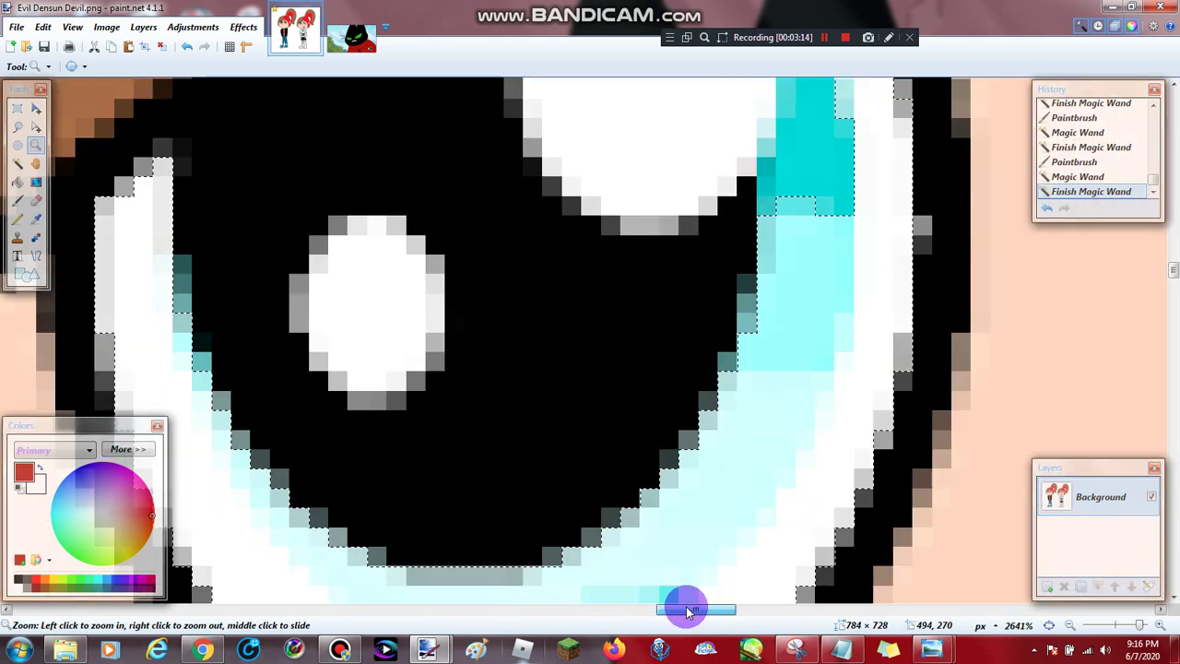
right_click(567, 422)
right_click(551, 410)
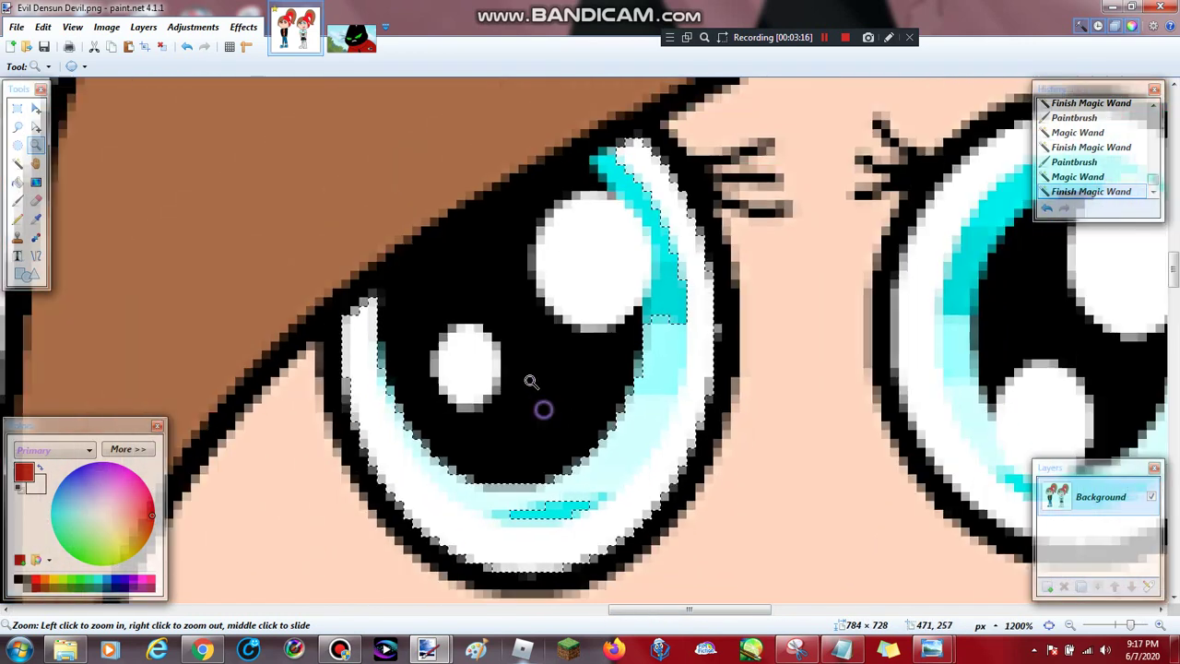
left_click(17, 200)
mouse_move(367, 321)
left_mouse_down()
mouse_move(400, 345)
mouse_move(463, 448)
mouse_move(559, 485)
mouse_move(630, 438)
mouse_move(637, 311)
mouse_move(618, 224)
mouse_move(561, 198)
left_mouse_up()
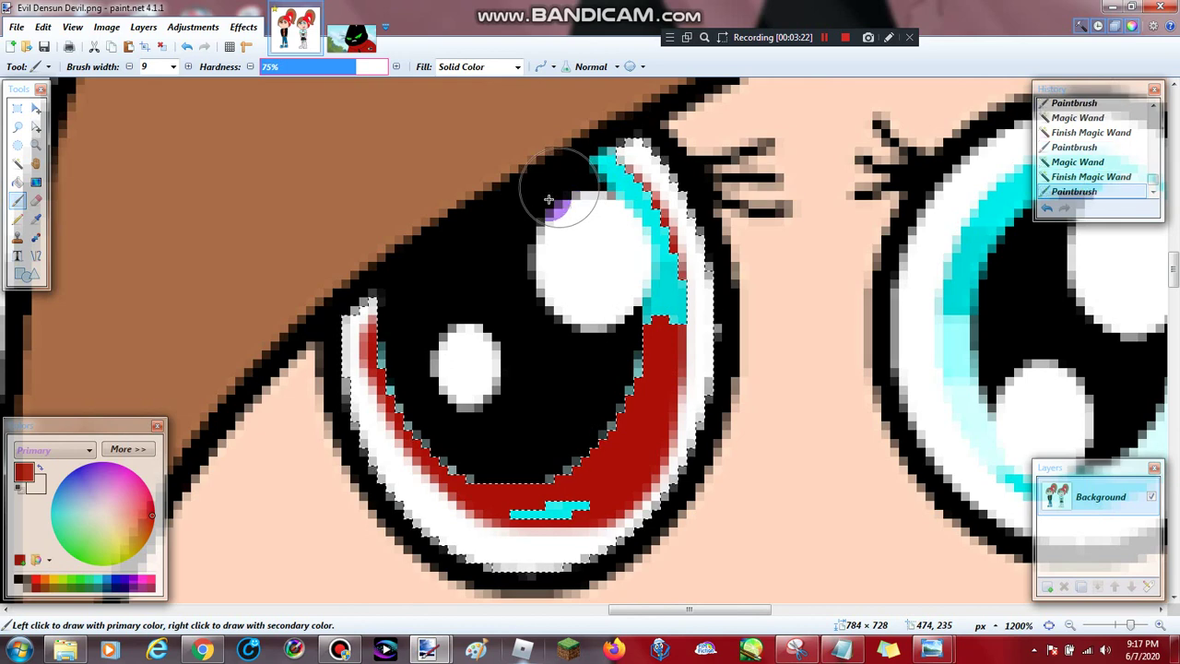
Select the small cyan streak at the bottom of the fringe-side eye's iris with the Magic Wand and paint it dark red.
left_click(17, 163)
left_click(557, 507)
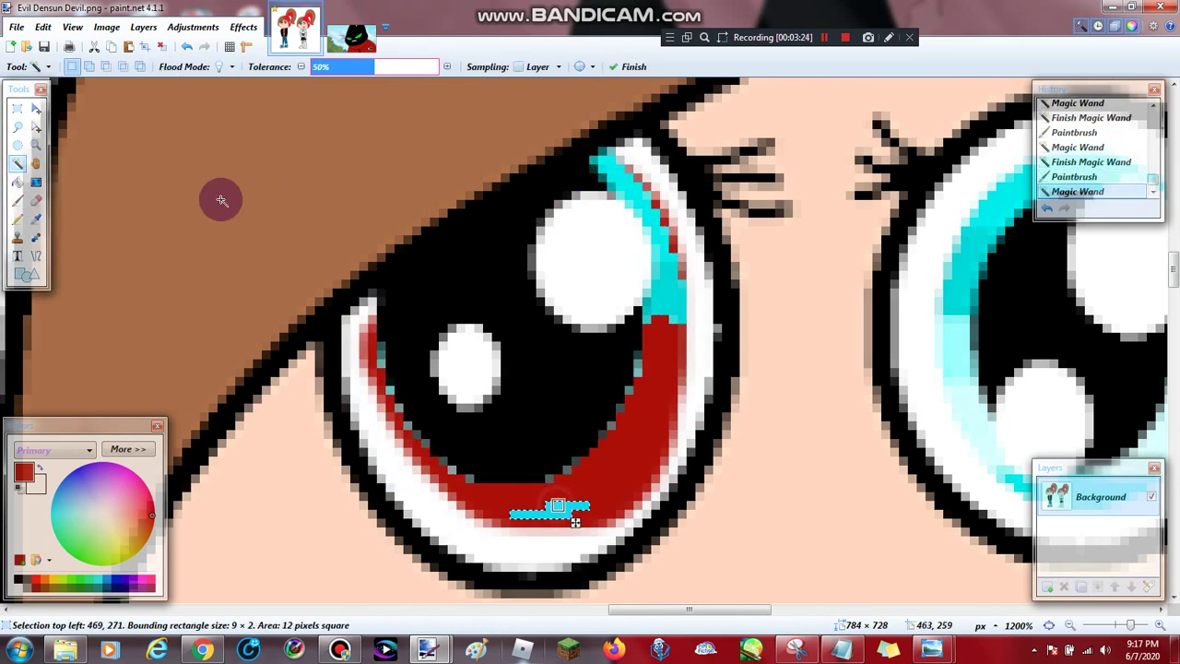
left_click(18, 201)
left_click_drag(573, 511, 474, 516)
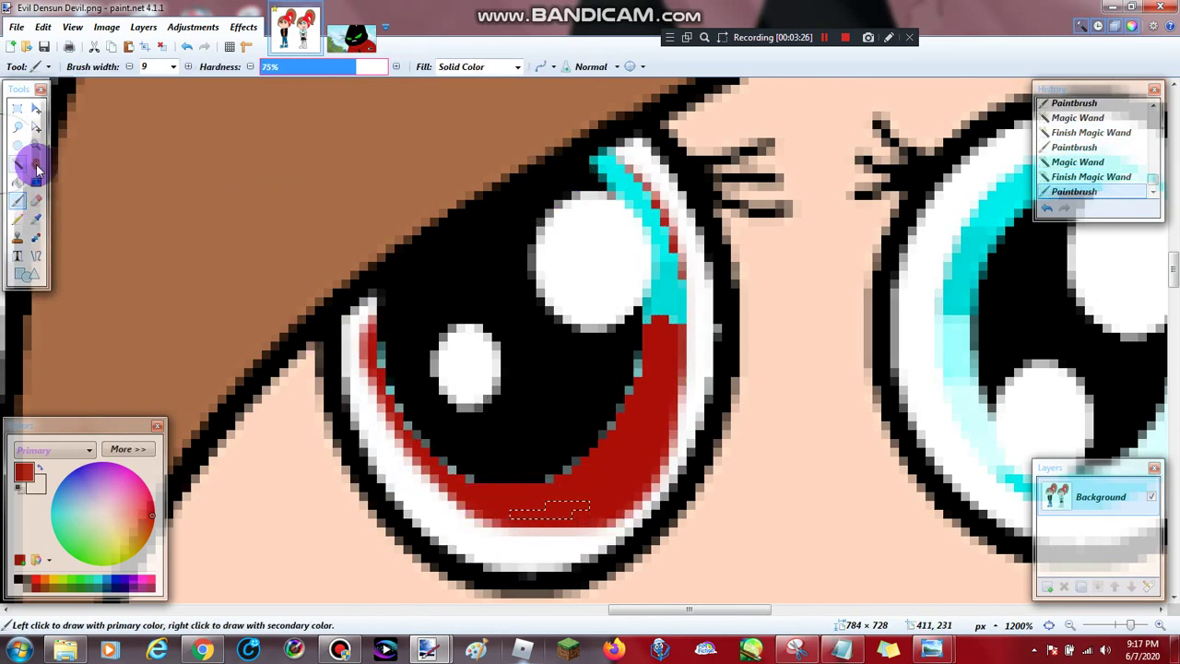
Select the remaining cyan band beside the fringe-side eye's large highlight, paint it dark red and brush its lower part bright red.
left_click(19, 163)
left_click(653, 276)
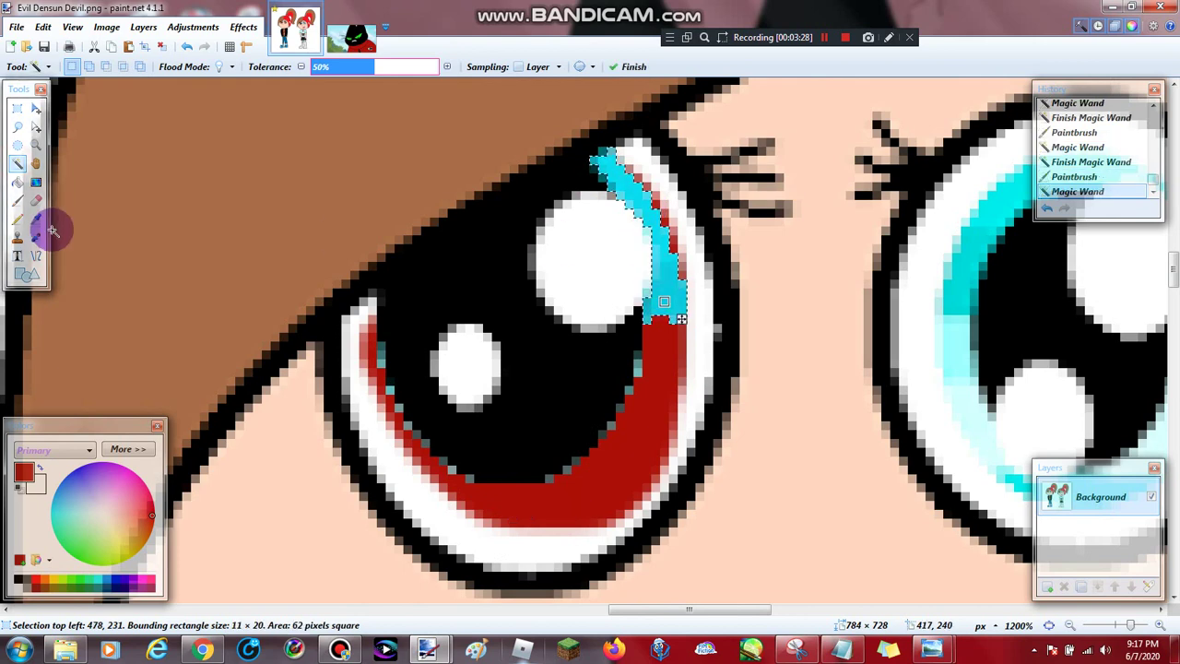
left_click(18, 199)
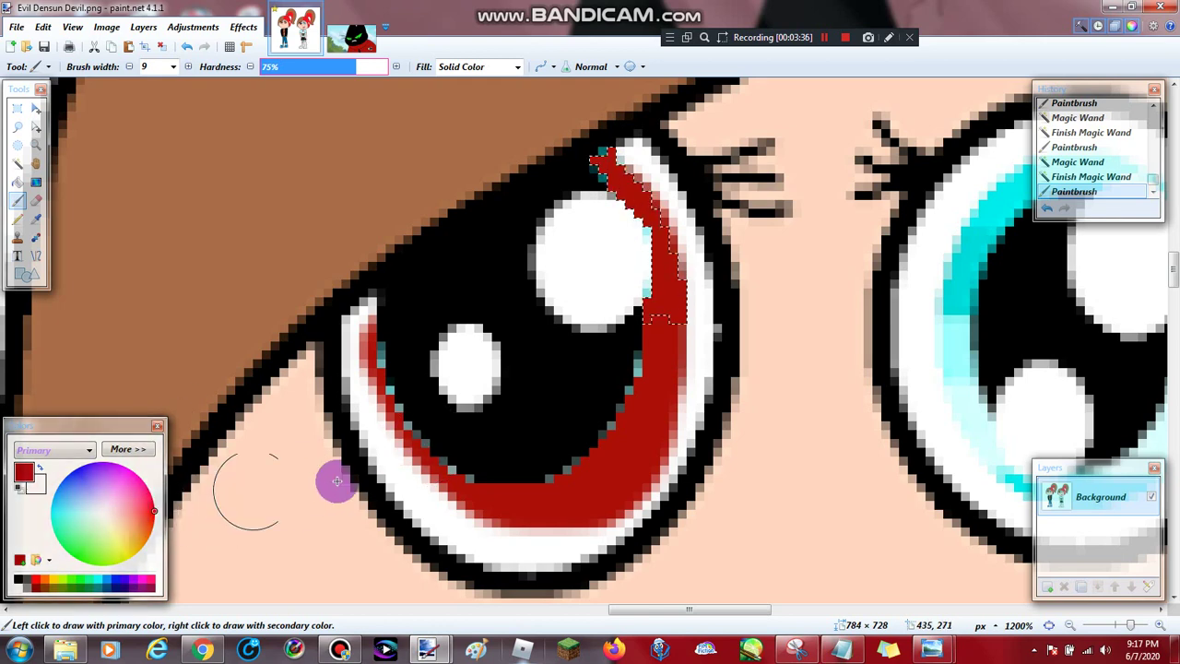
left_click_drag(592, 256, 631, 258)
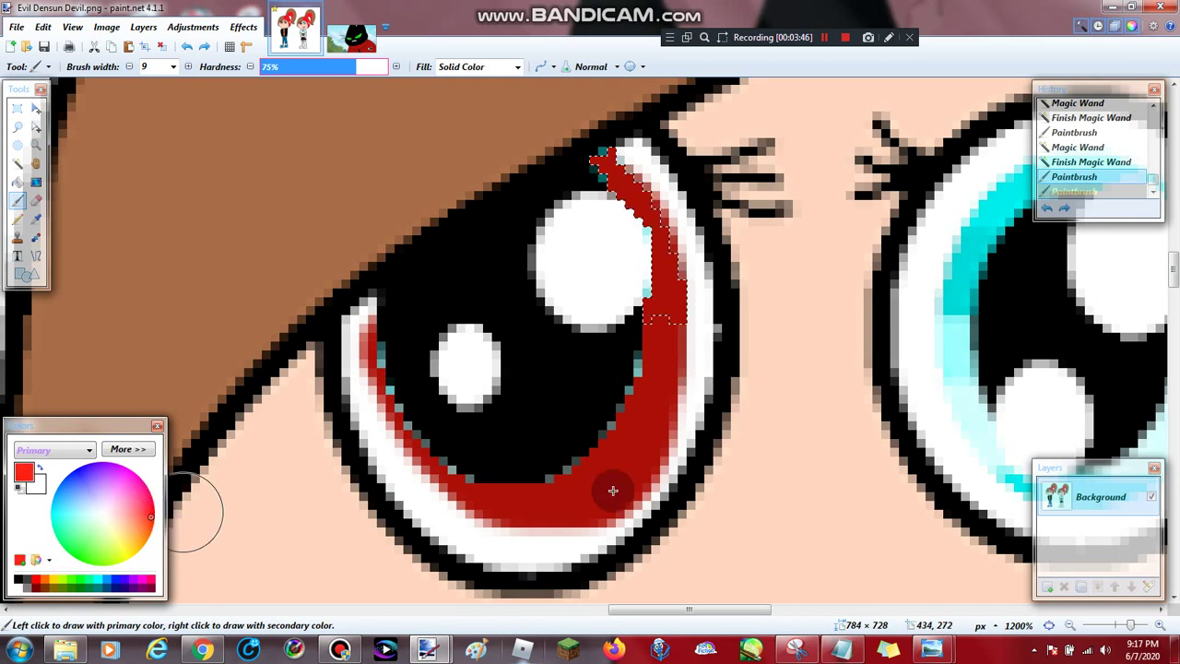
left_click_drag(600, 264, 751, 288)
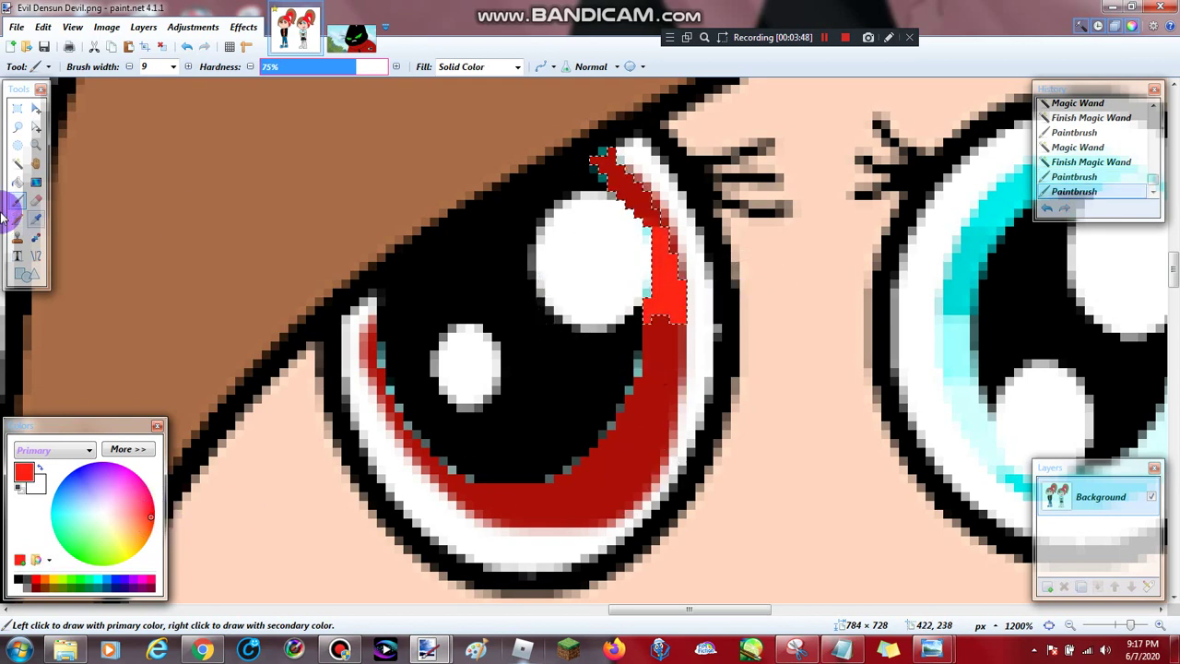
Select the upper cyan arc of the second character's other eye and paint it with dark red sampled from the fringe-side eye.
left_click(34, 144)
right_click(467, 288)
right_click(464, 285)
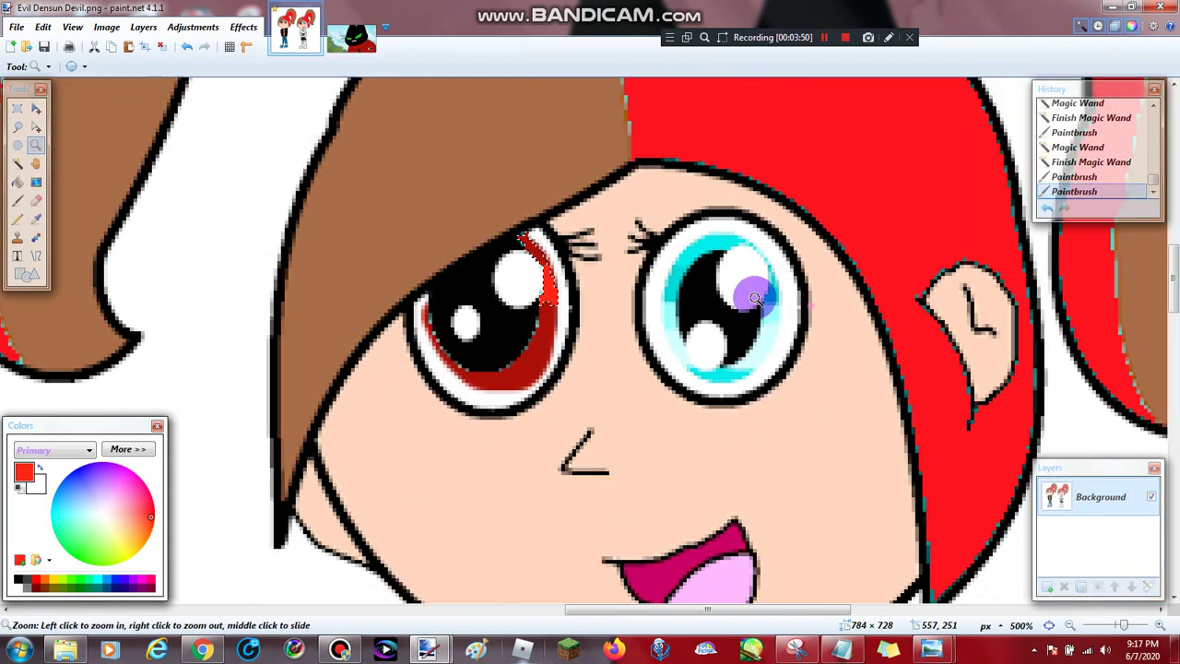
left_click(751, 289)
left_click(674, 297)
left_click(17, 163)
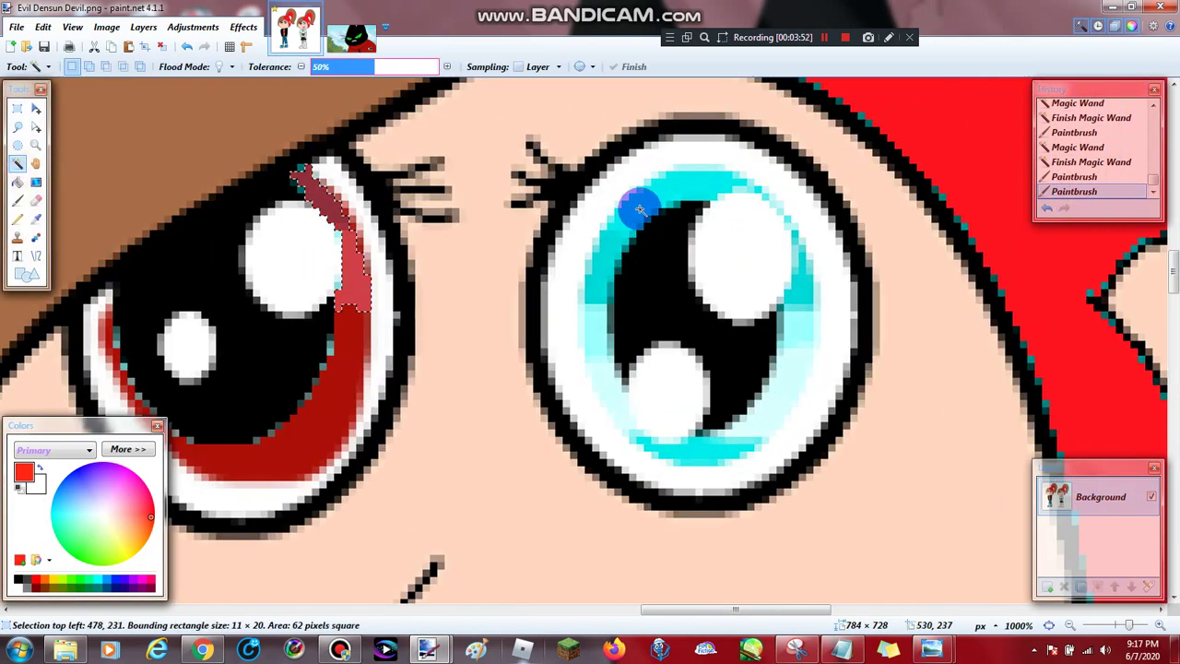
left_click(611, 237)
left_click(37, 225)
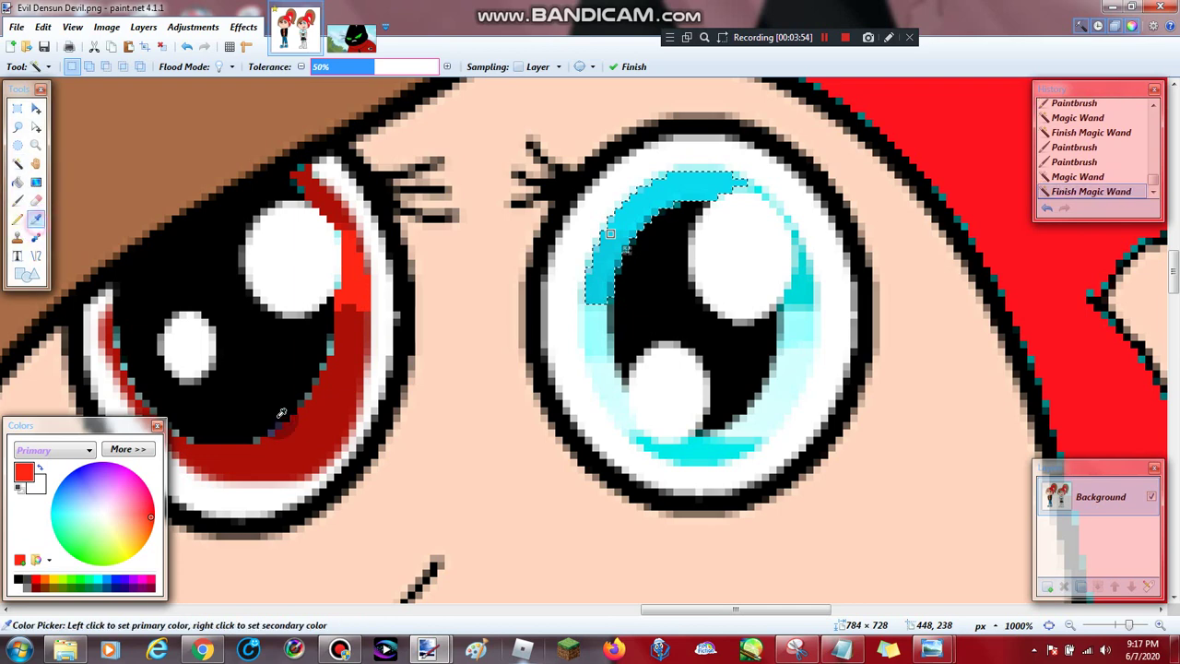
left_click(290, 440)
left_click(17, 200)
left_click(579, 284)
mouse_move(579, 284)
left_mouse_down()
mouse_move(616, 201)
mouse_move(782, 191)
mouse_move(610, 198)
mouse_move(772, 178)
left_mouse_up()
Select the cyan patch beside the large highlight of the second character's ear-side eye and paint it dark red.
left_click(16, 163)
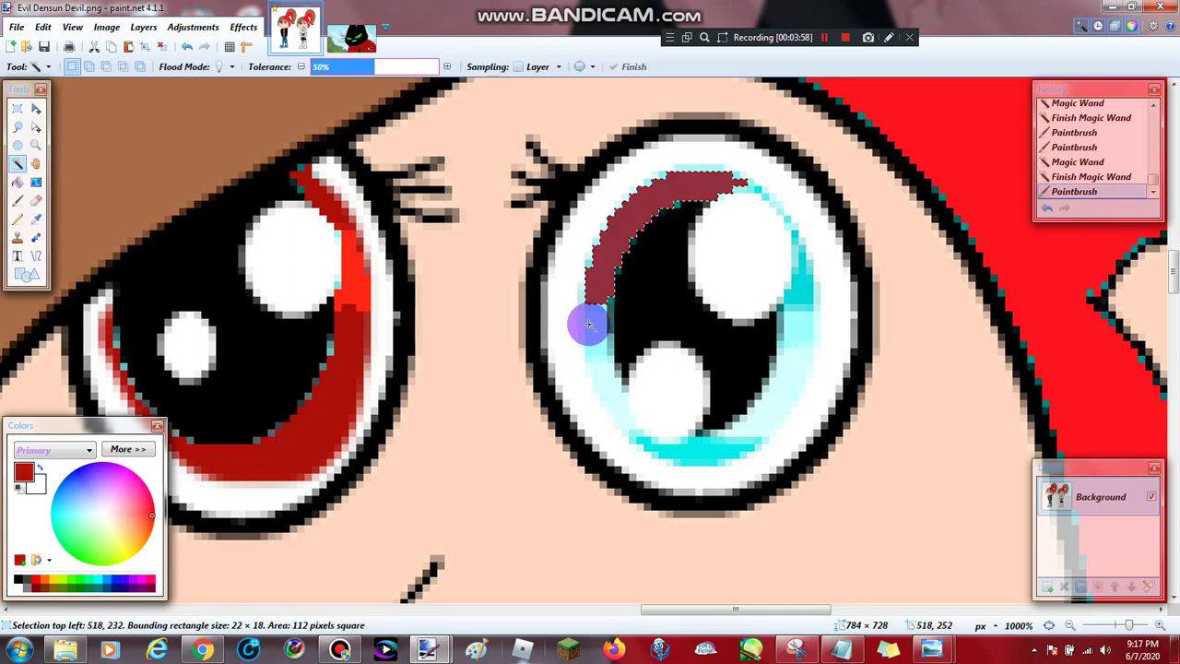
left_click(588, 322)
left_click(795, 368)
left_click(811, 302)
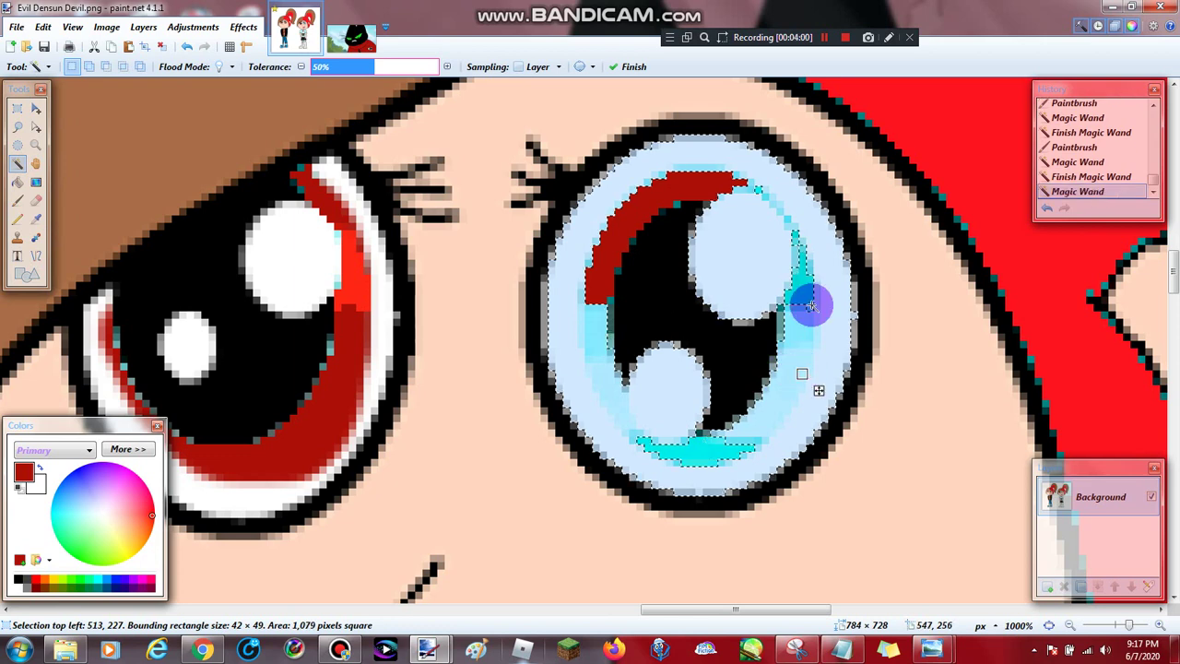
left_click(17, 200)
left_click_drag(738, 254, 824, 250)
Select the pale area of the ear-side eye, paint the iris ring dark red and brush both highlights back to white.
left_click(16, 163)
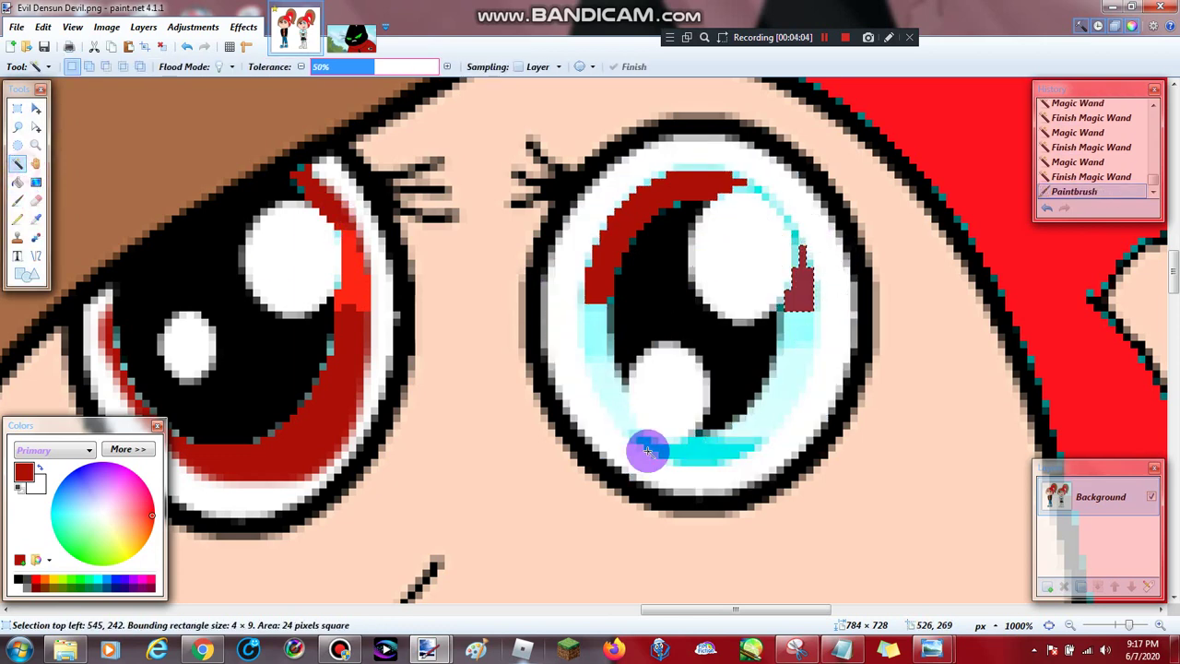
left_click(591, 351)
left_click(17, 200)
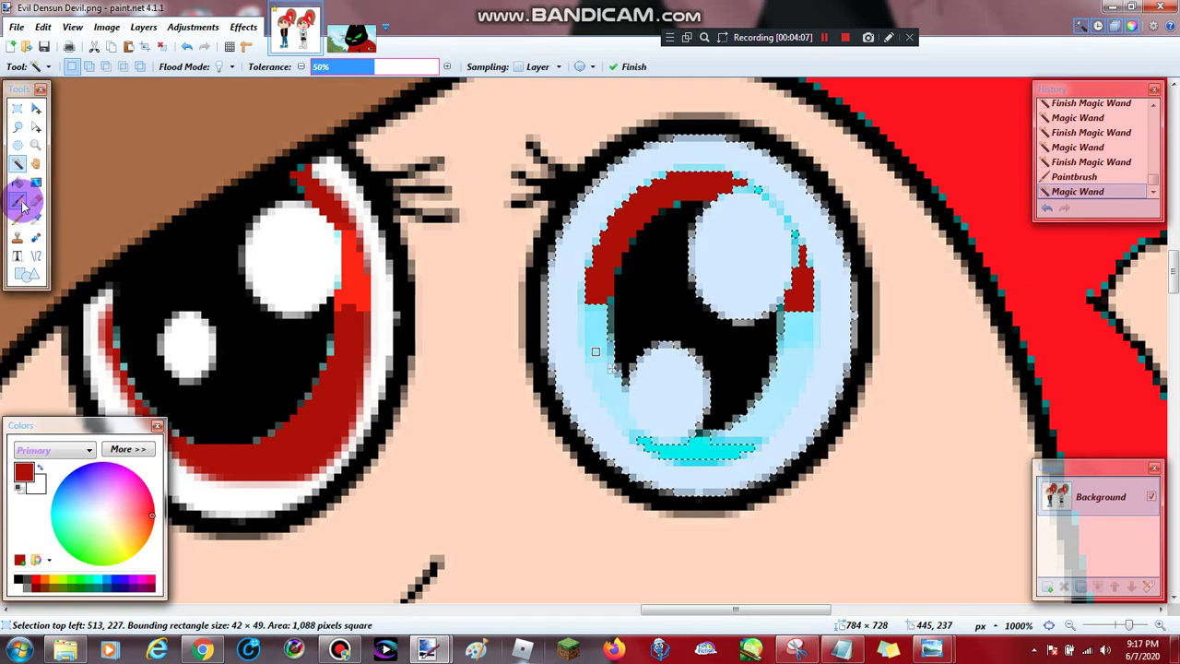
left_click(603, 317)
mouse_move(609, 324)
left_mouse_down()
mouse_move(632, 408)
mouse_move(672, 422)
mouse_move(683, 397)
mouse_move(681, 434)
left_mouse_up()
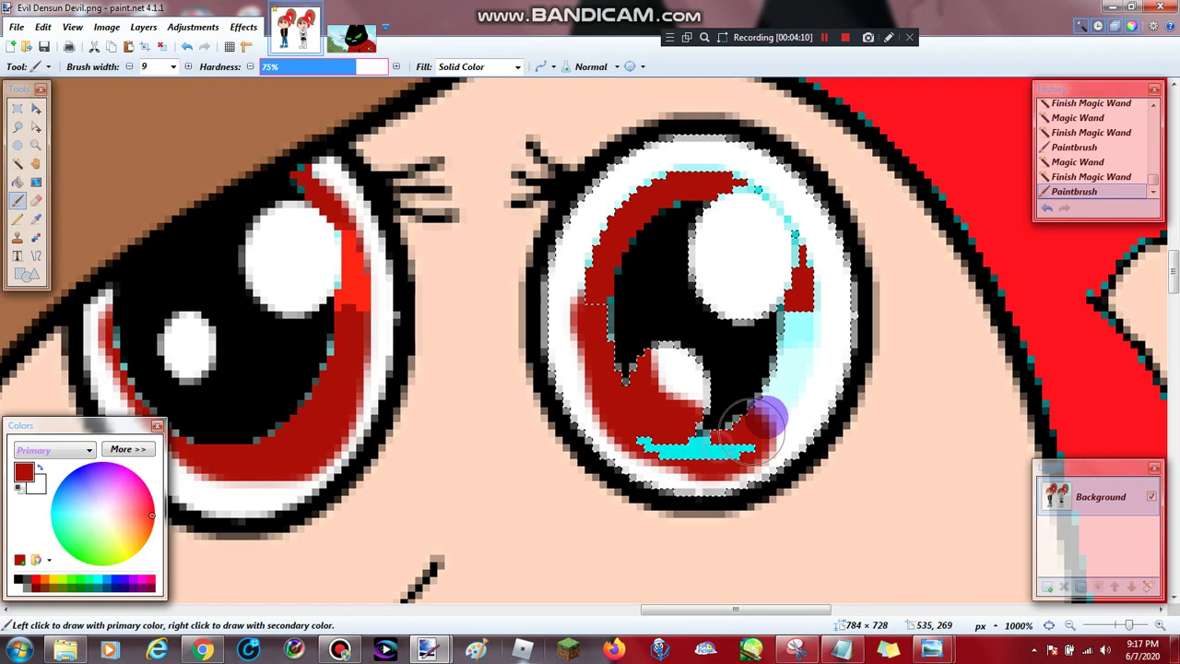
mouse_move(761, 419)
left_mouse_down()
mouse_move(795, 328)
mouse_move(787, 239)
mouse_move(753, 201)
mouse_move(724, 189)
mouse_move(687, 194)
left_mouse_up()
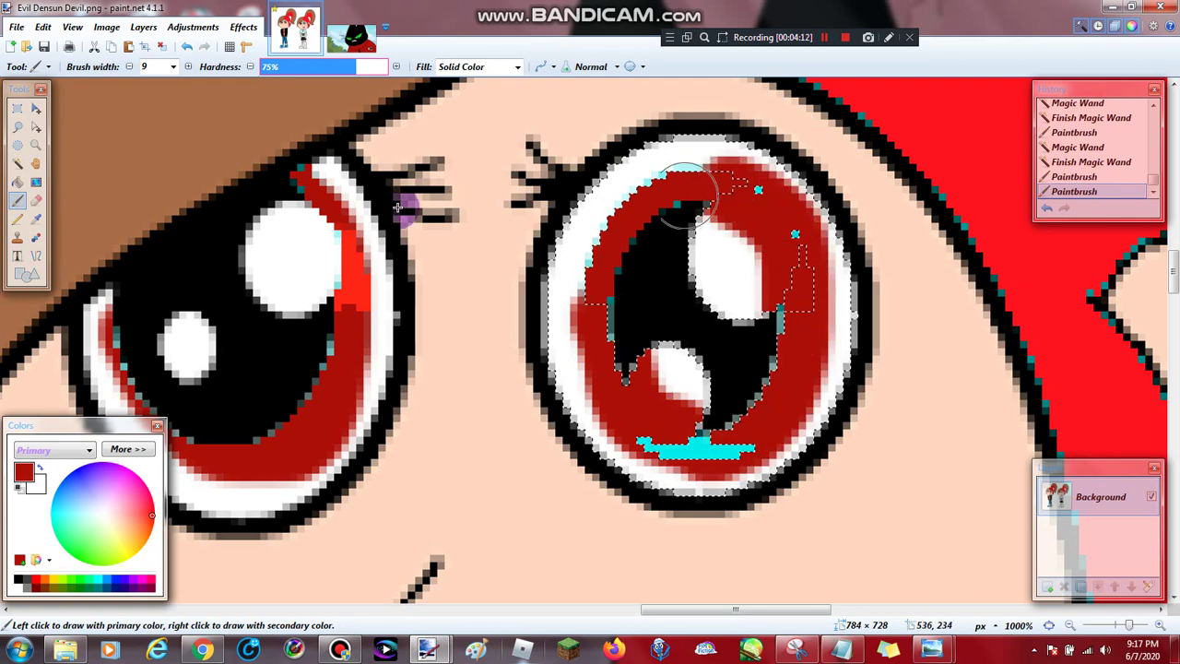
left_click_drag(737, 228, 733, 277)
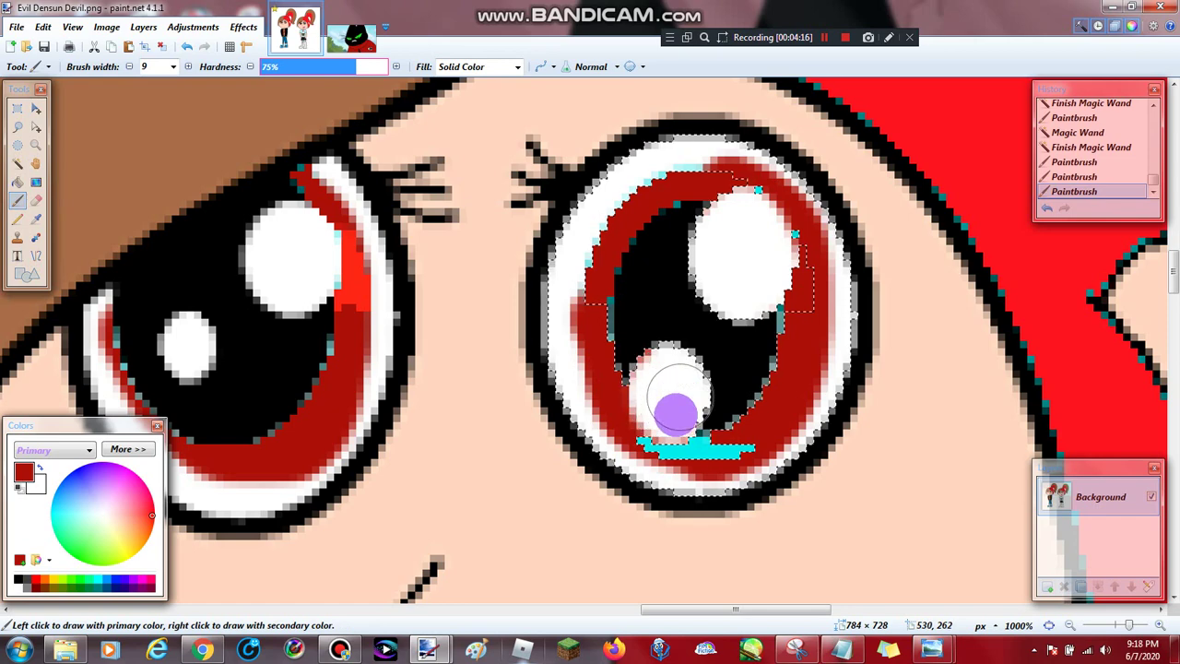
Select the cyan streak at the bottom of the ear-side eye's iris with the Magic Wand and paint it dark red.
left_click(17, 163)
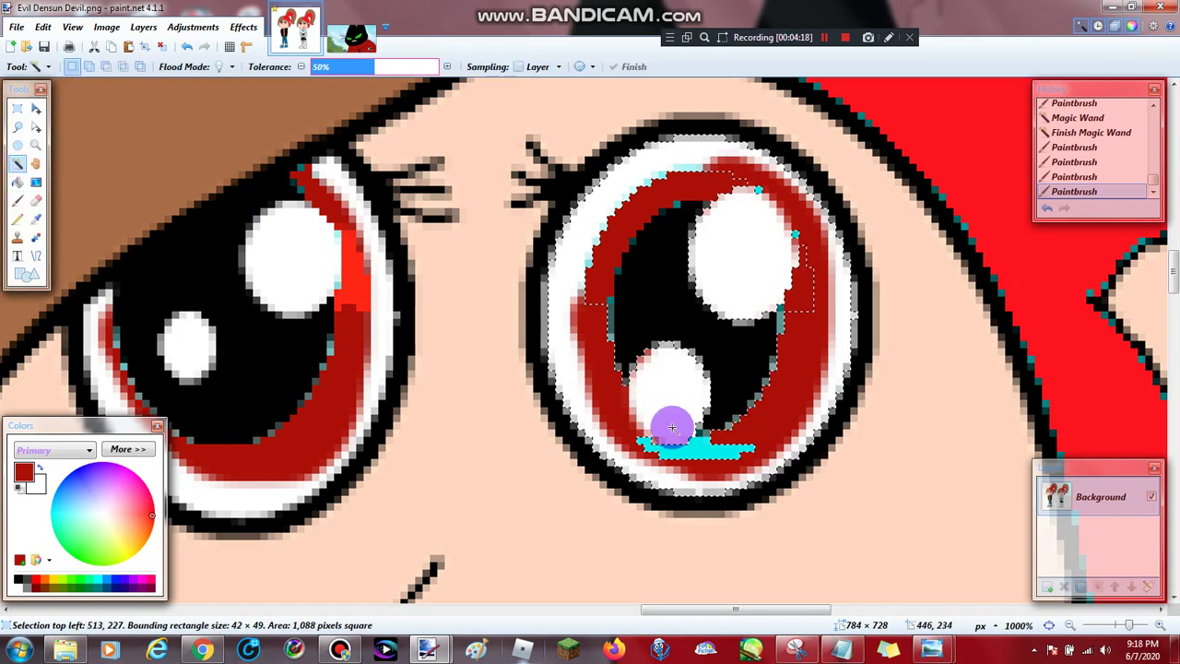
left_click(699, 452)
left_click(17, 201)
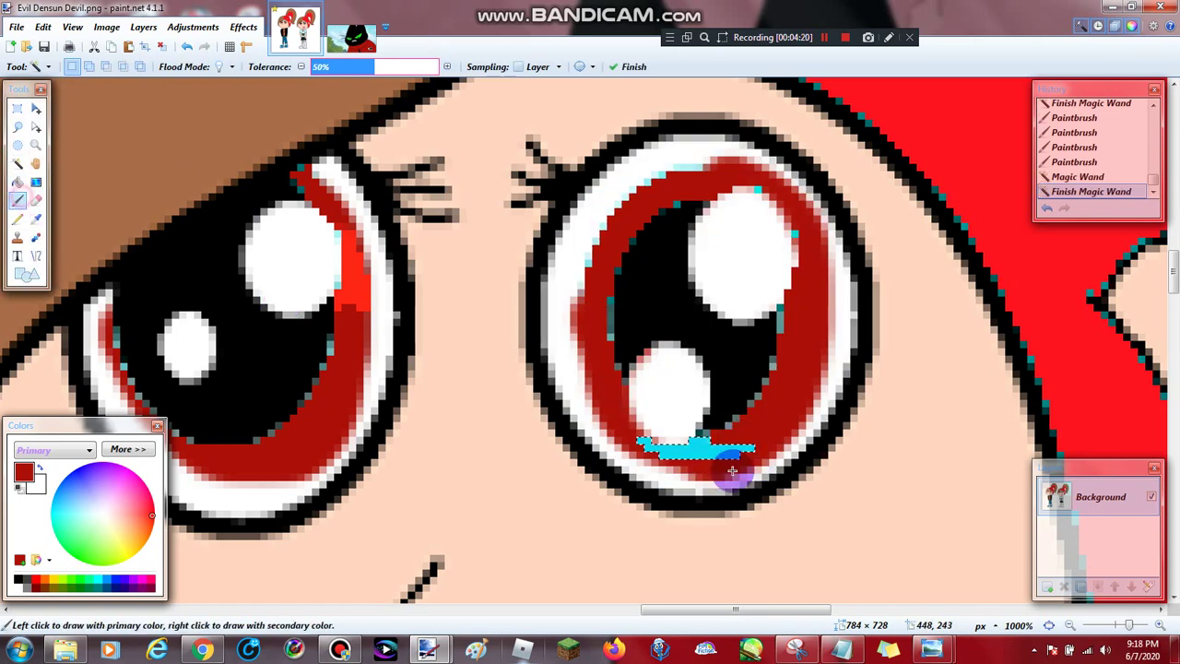
left_click(661, 458)
Inspect both recolored characters as a whole, including the first character's clothing and eyes.
left_click(35, 145)
right_click(541, 274)
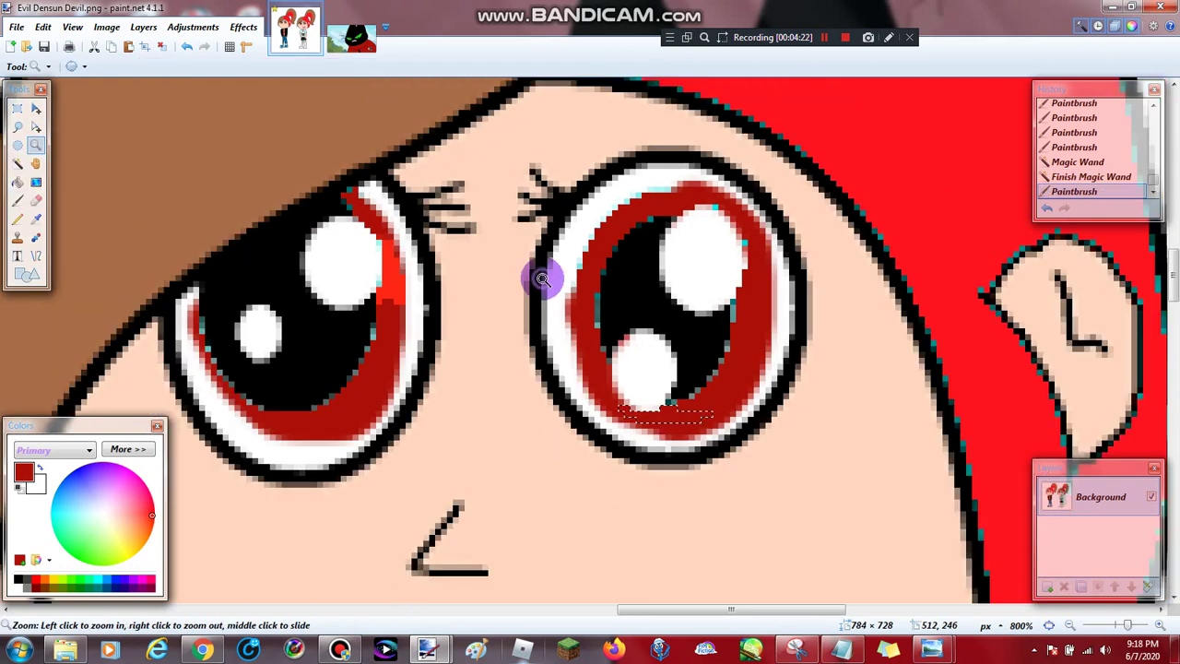
right_click(542, 279)
right_click(542, 279)
right_click(541, 197)
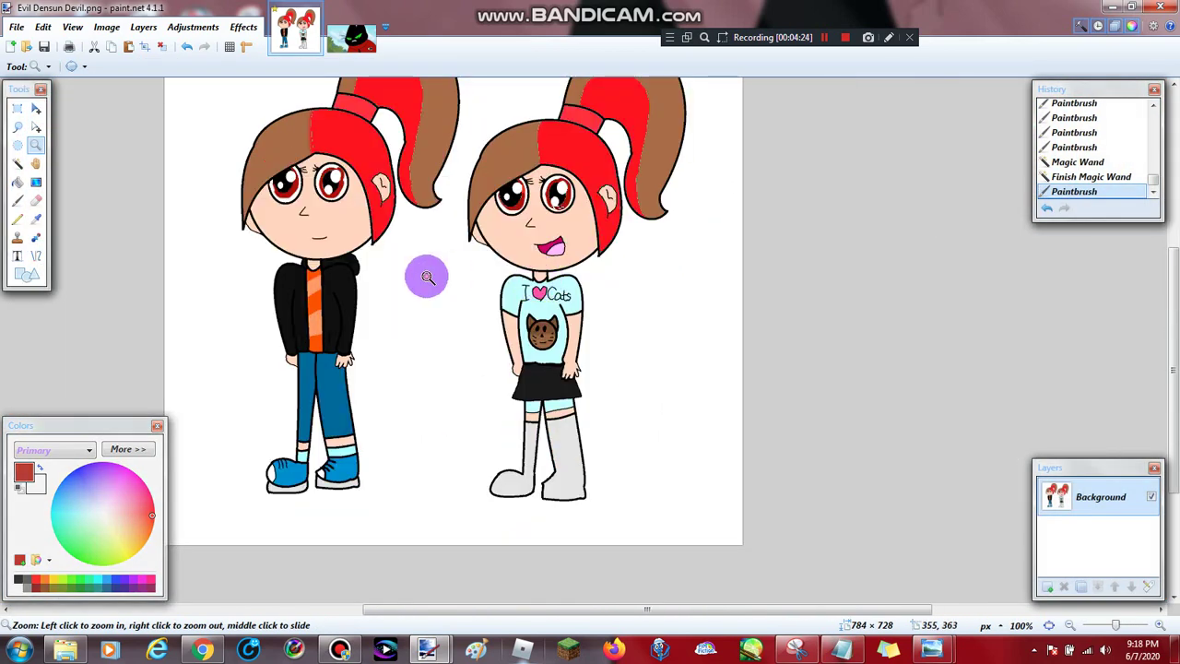
left_click(424, 274)
left_click(272, 312)
left_click(278, 311)
left_click(282, 314)
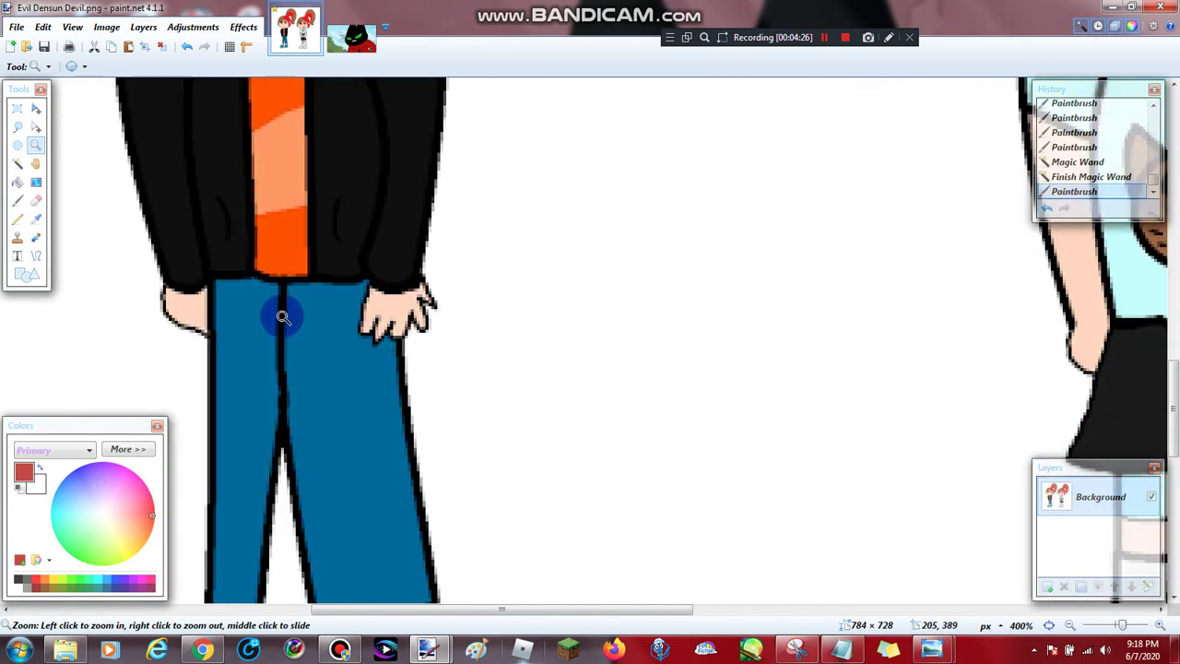
scroll(283, 318, "down", 2)
scroll(316, 295, "down", 2)
scroll(343, 311, "up", 10)
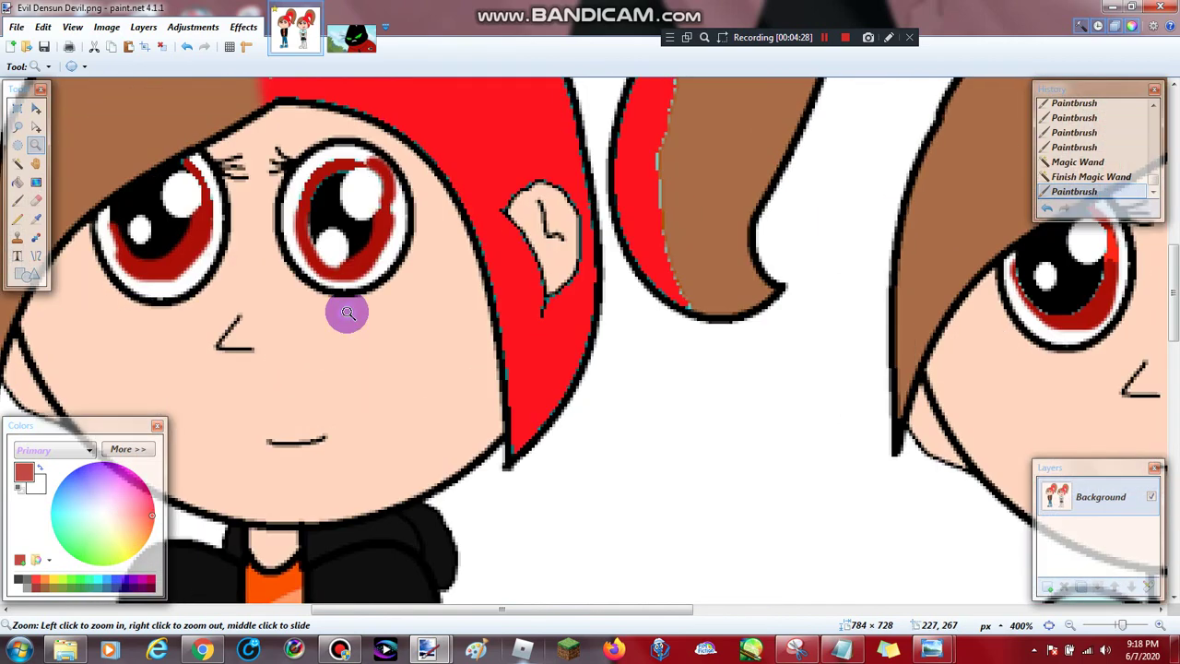
Select the second character's light cyan shirt with the Magic Wand and set the Paintbrush's primary color to light red.
right_click(344, 312)
scroll(690, 338, "down", 2)
left_click(790, 427)
scroll(701, 387, "down", 3)
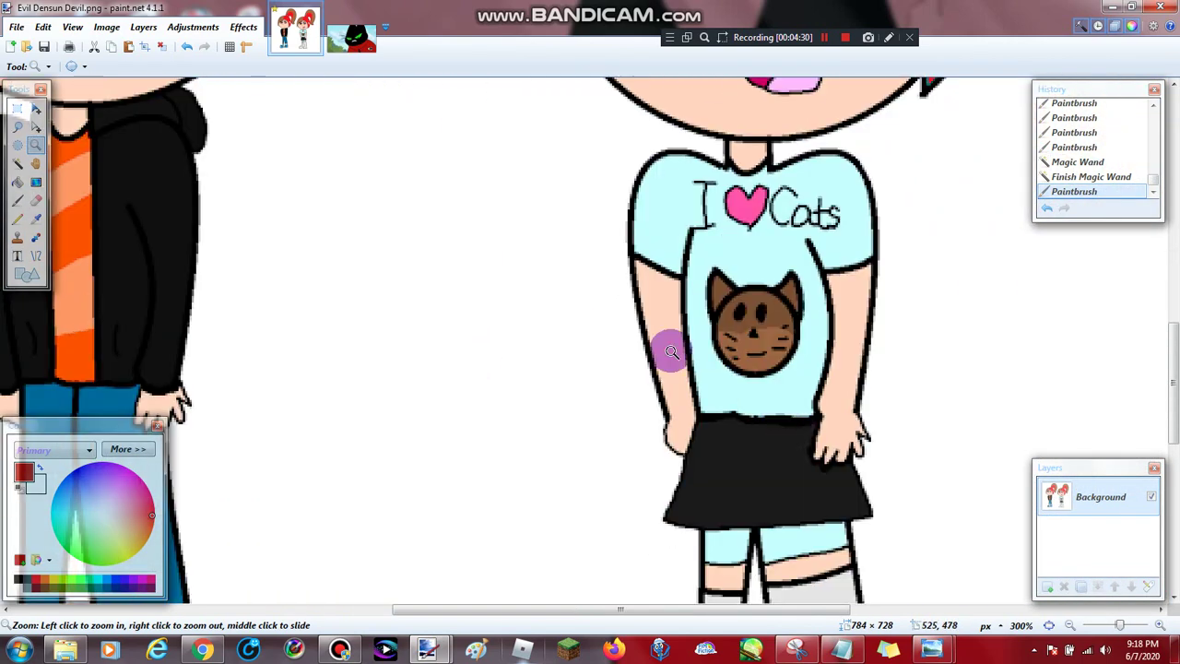
left_click(18, 163)
left_click(719, 245)
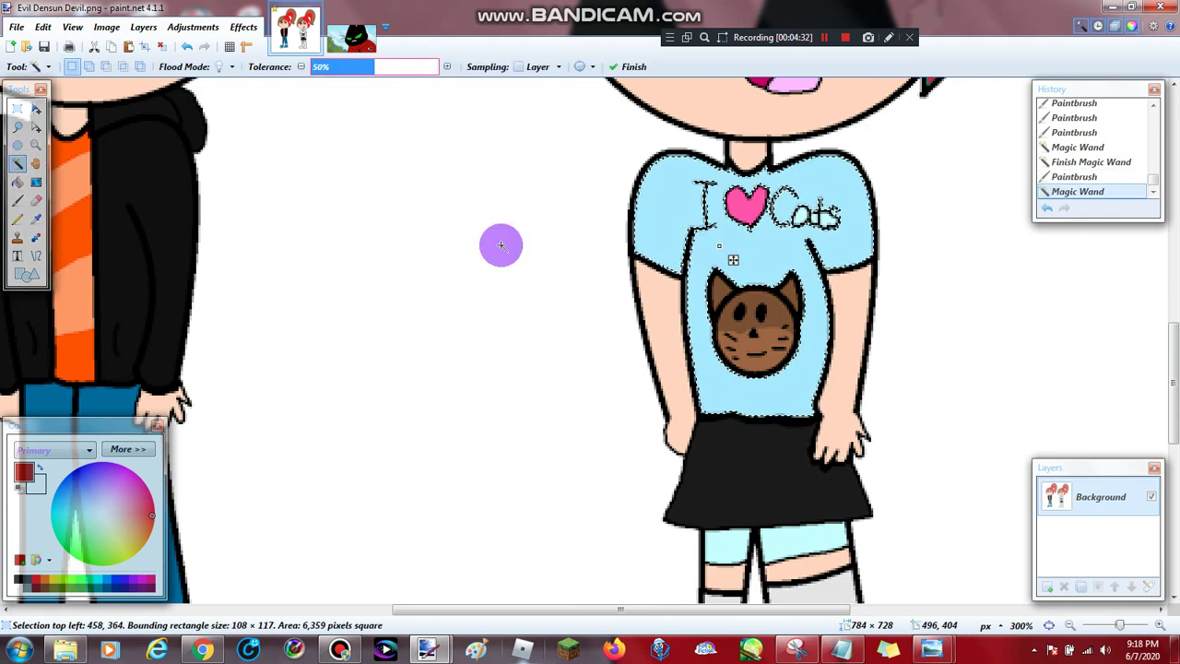
left_click(17, 200)
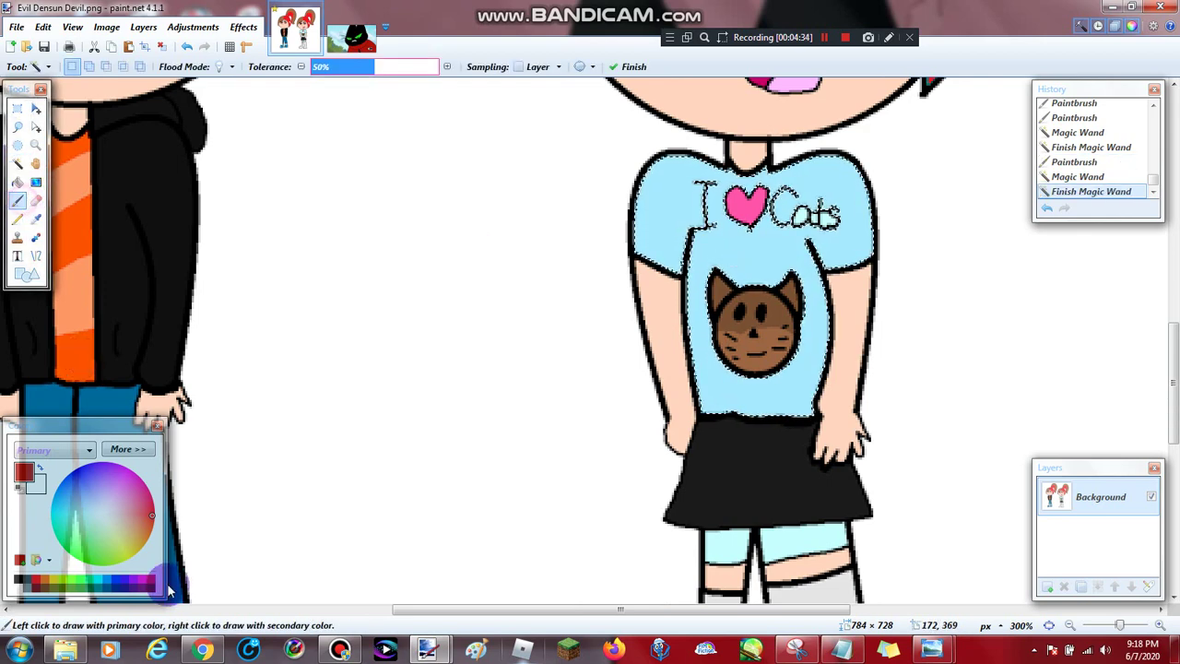
left_click(139, 510)
left_click(33, 582)
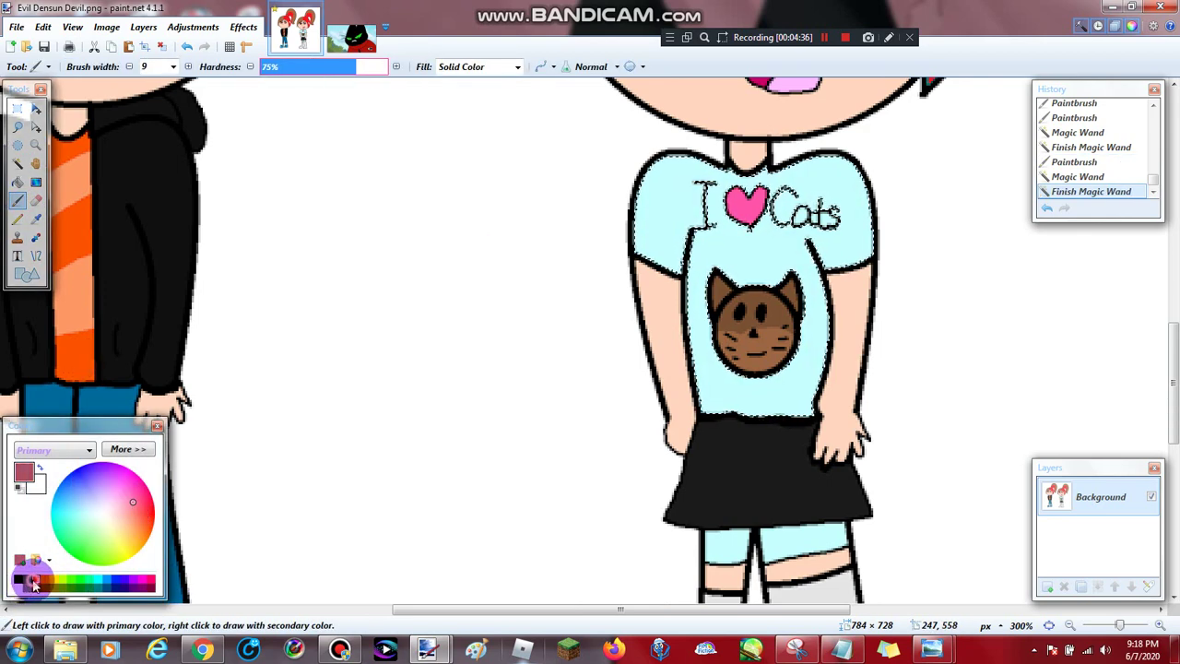
left_click(139, 510)
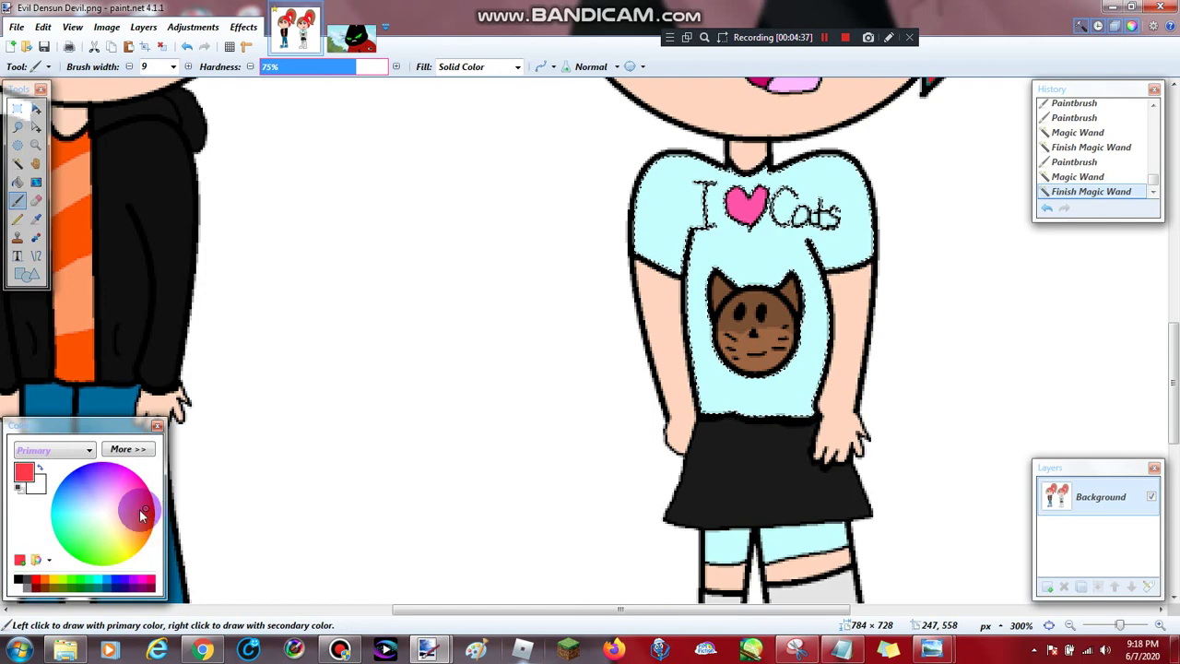
Switch to Chrome, browse the DevilDaily image results, enlarge the red-shirted Roblox character as a reference, and return to paint.net.
left_click(201, 650)
scroll(417, 381, "up", 3)
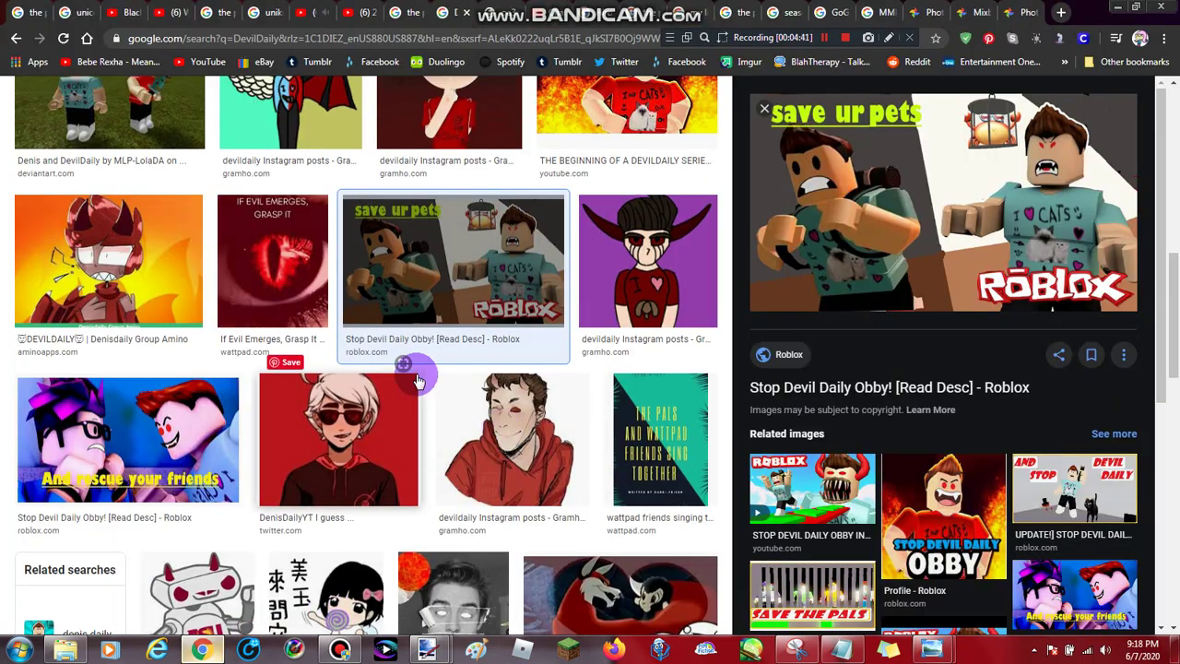
scroll(417, 380, "up", 5)
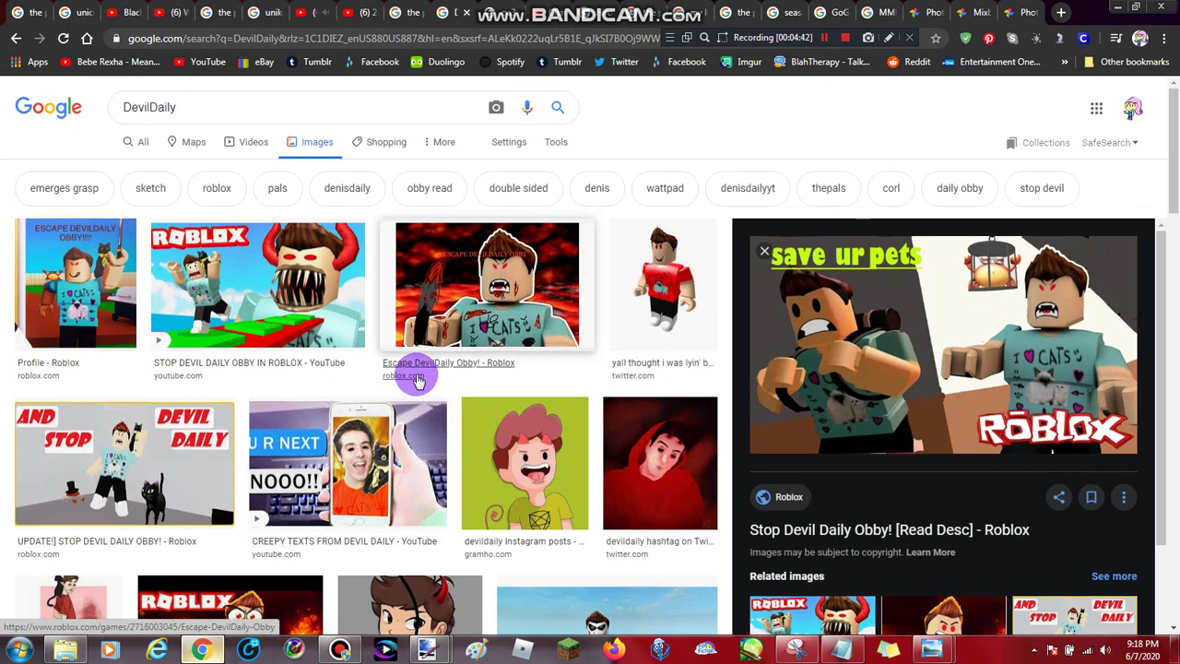
scroll(245, 311, "down", 3)
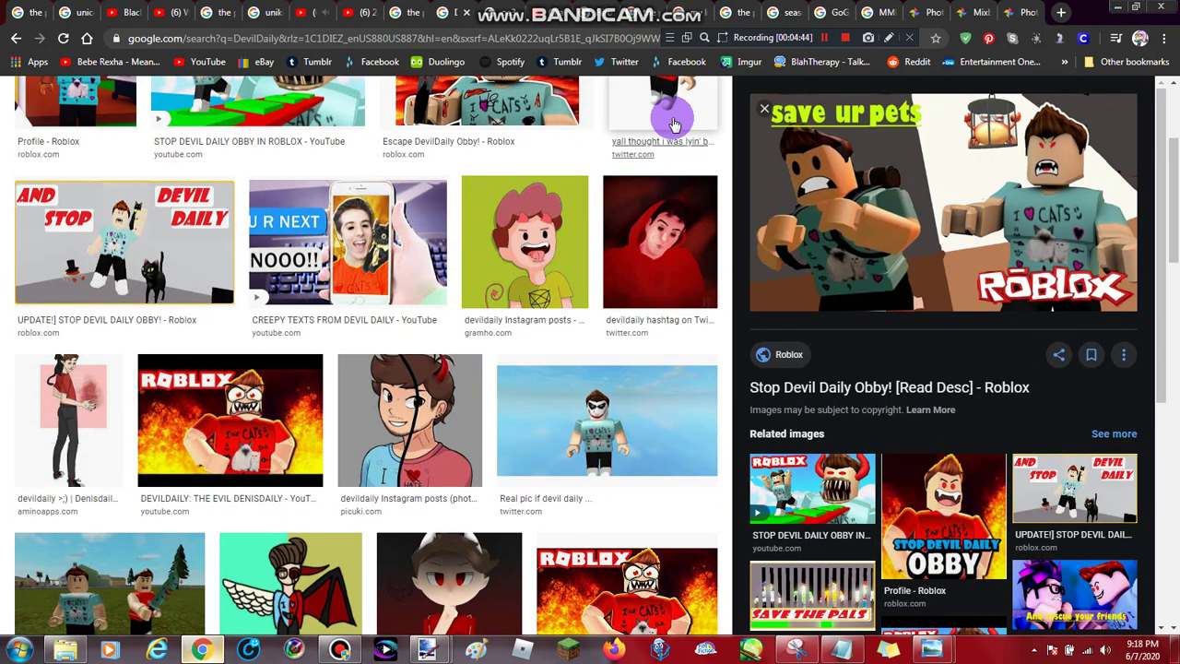
left_click(674, 117)
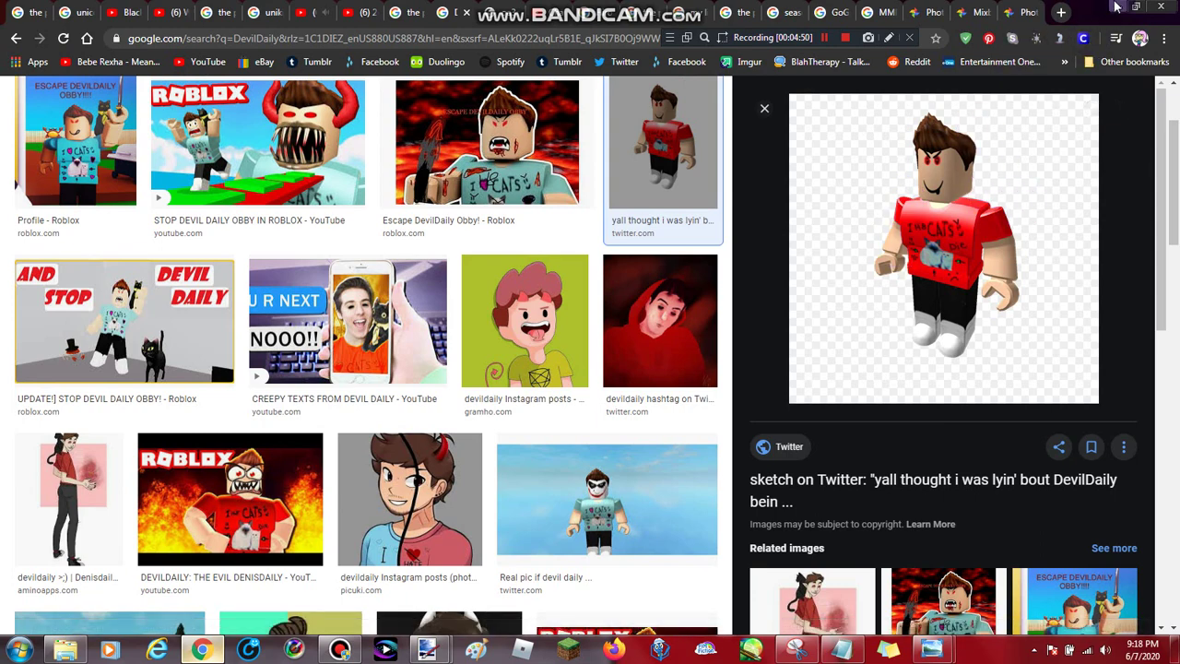
left_click(1115, 6)
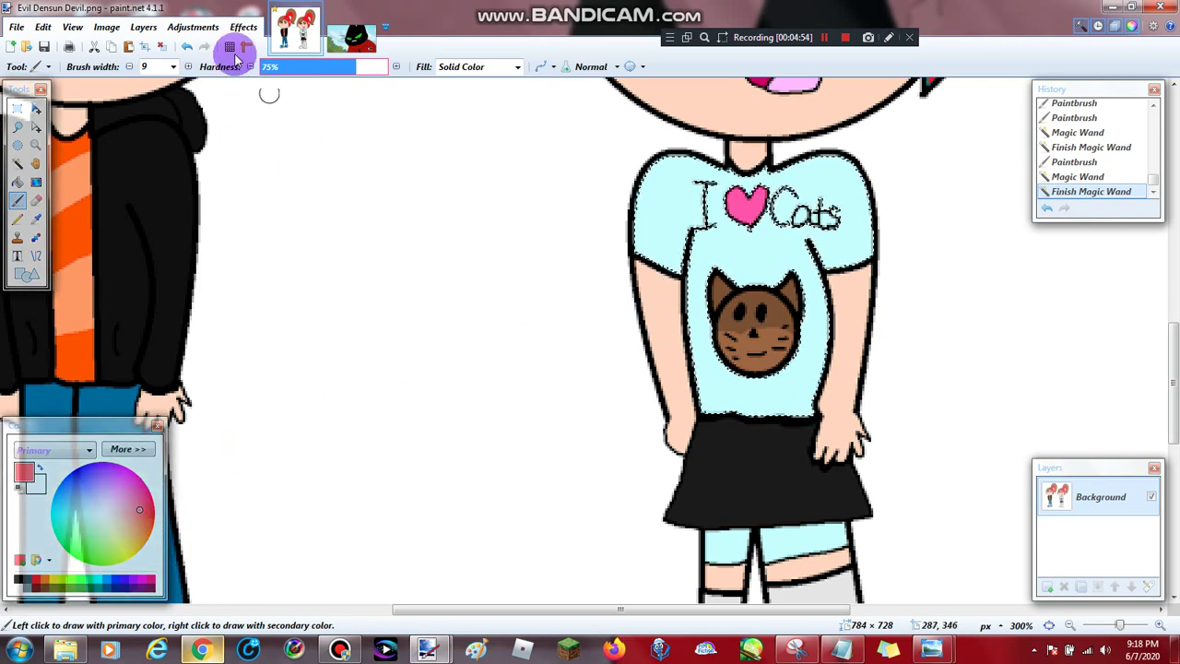
Set the brush width to 40 and paint the selected shirt light red.
left_click(173, 66)
left_click(146, 203)
mouse_move(673, 198)
left_mouse_down()
mouse_move(739, 182)
mouse_move(722, 198)
mouse_move(874, 198)
mouse_move(936, 223)
mouse_move(815, 221)
mouse_move(652, 265)
mouse_move(824, 345)
mouse_move(761, 358)
mouse_move(805, 376)
mouse_move(718, 391)
left_mouse_up()
Select each leftover cyan patch inside and between the letters of "Cats" with the Magic Wand and paint it light red.
left_click(18, 163)
left_click(816, 220)
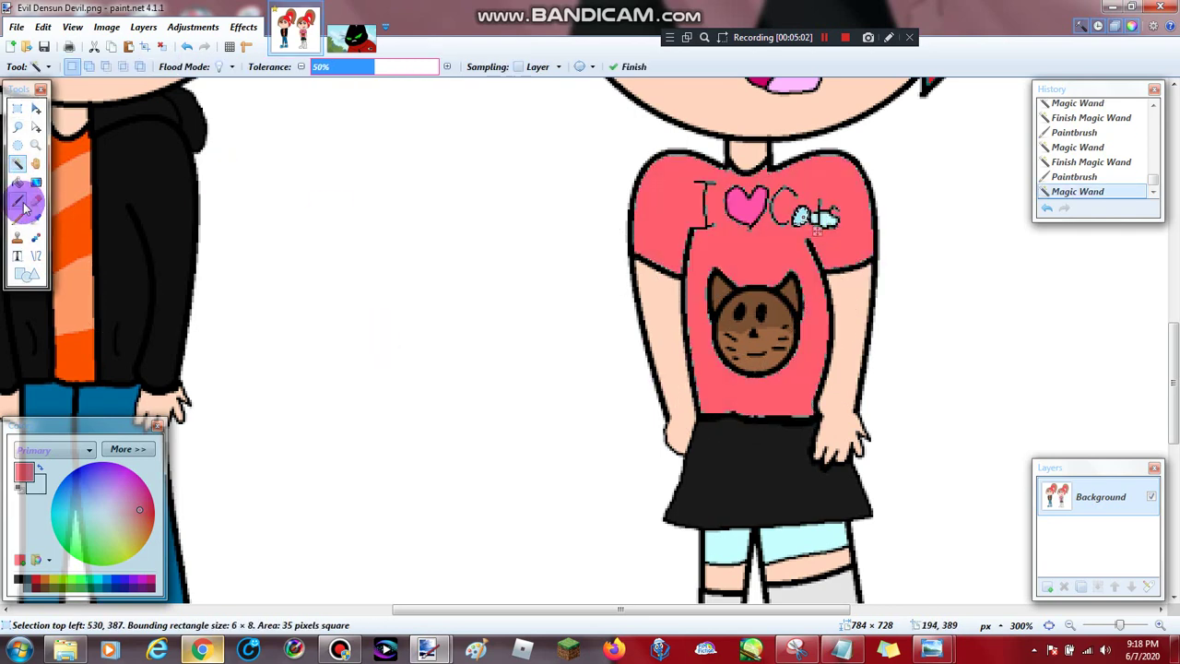
left_click(20, 201)
left_click(832, 221)
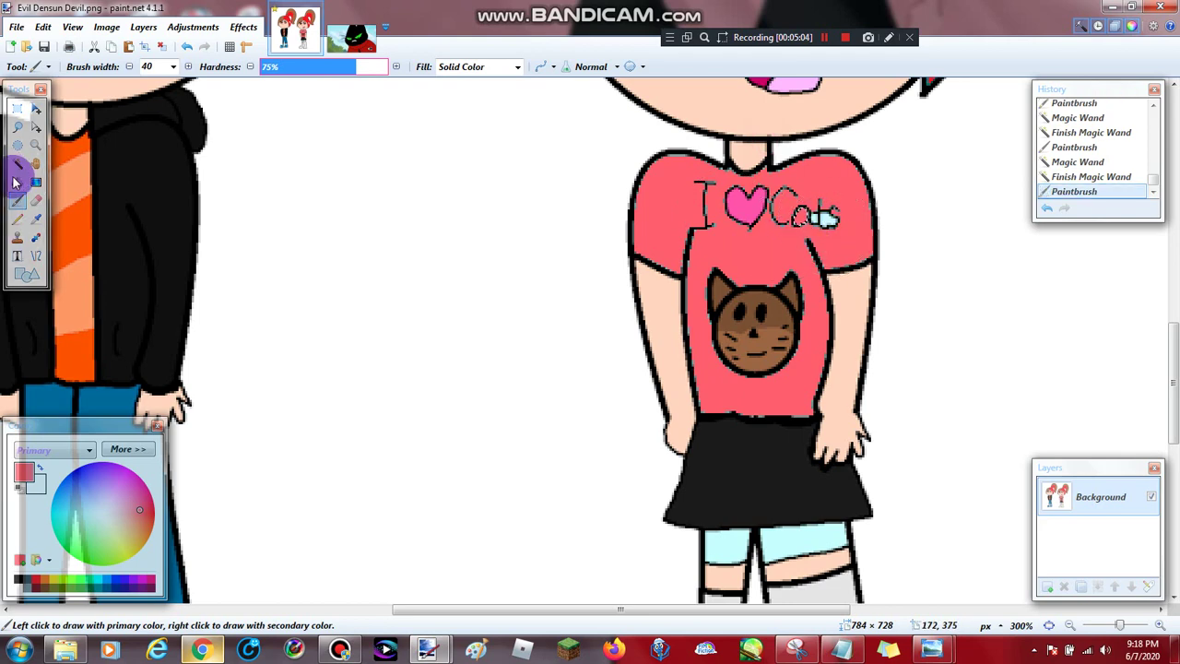
left_click(17, 163)
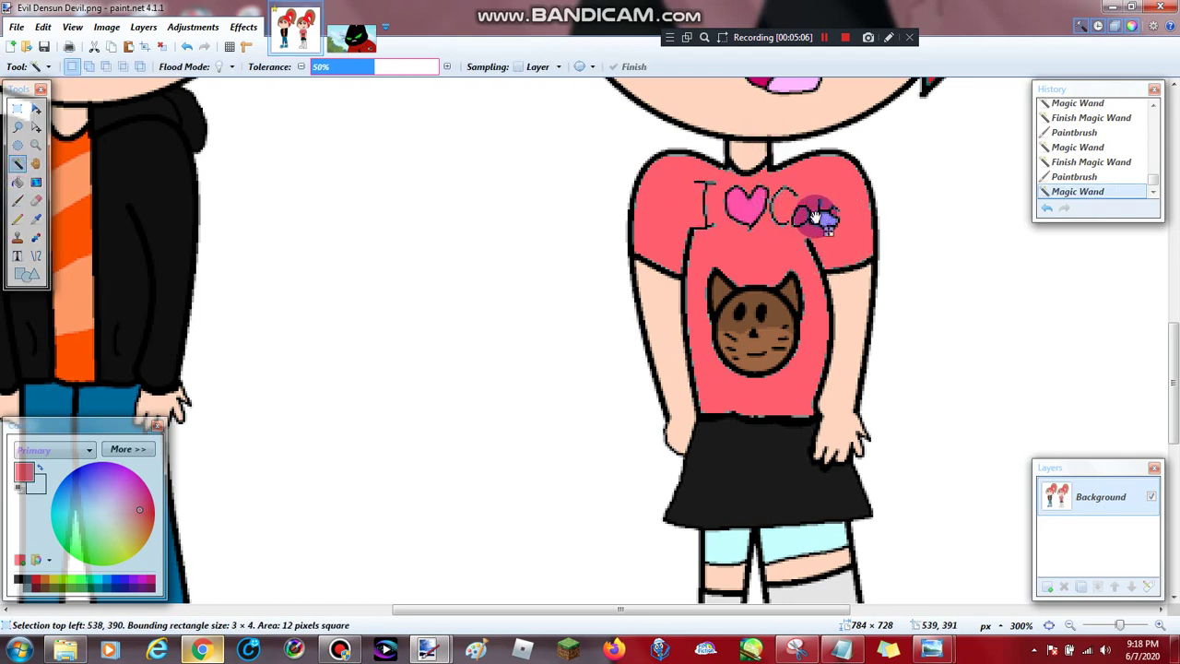
left_click(20, 202)
left_click(844, 223)
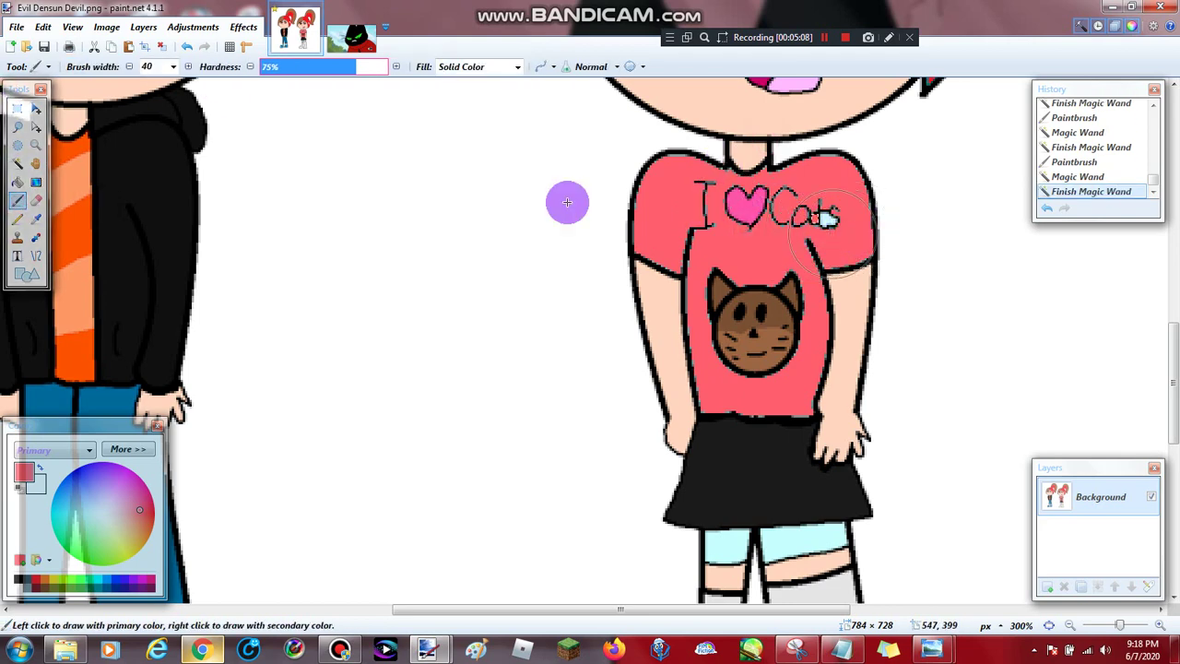
left_click(17, 163)
left_click(828, 219)
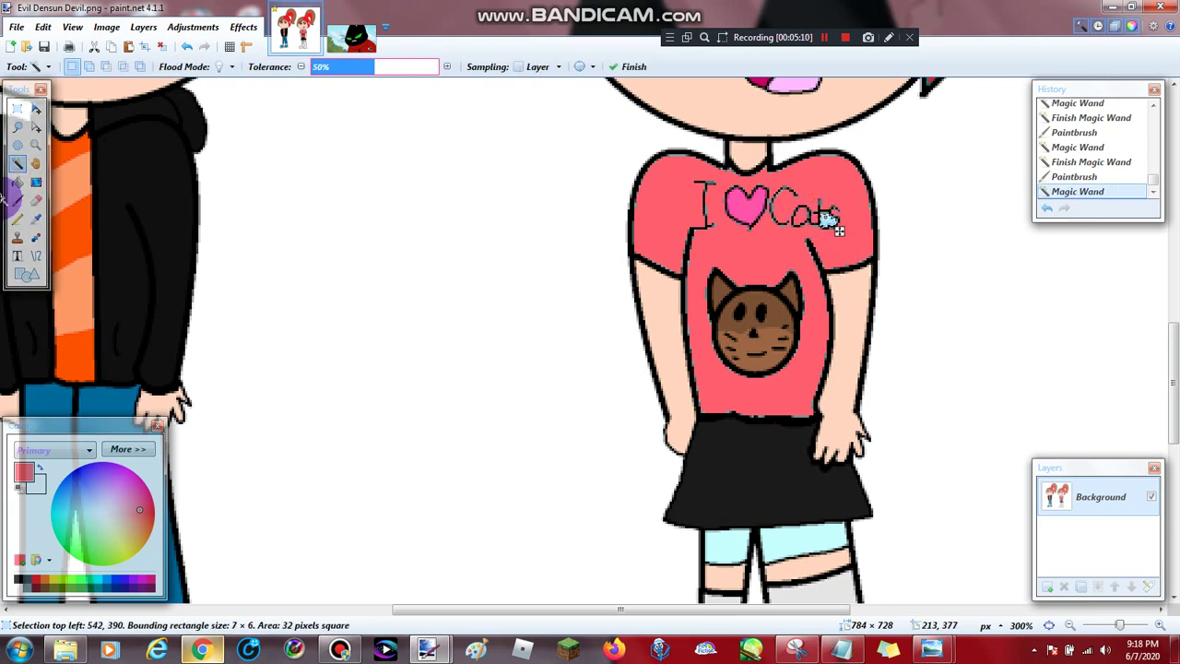
left_click(25, 205)
left_click(827, 219)
Select both light cyan shorts legs below the second character's skirt one by one and paint them the shirt's light red.
scroll(734, 228, "up", 5)
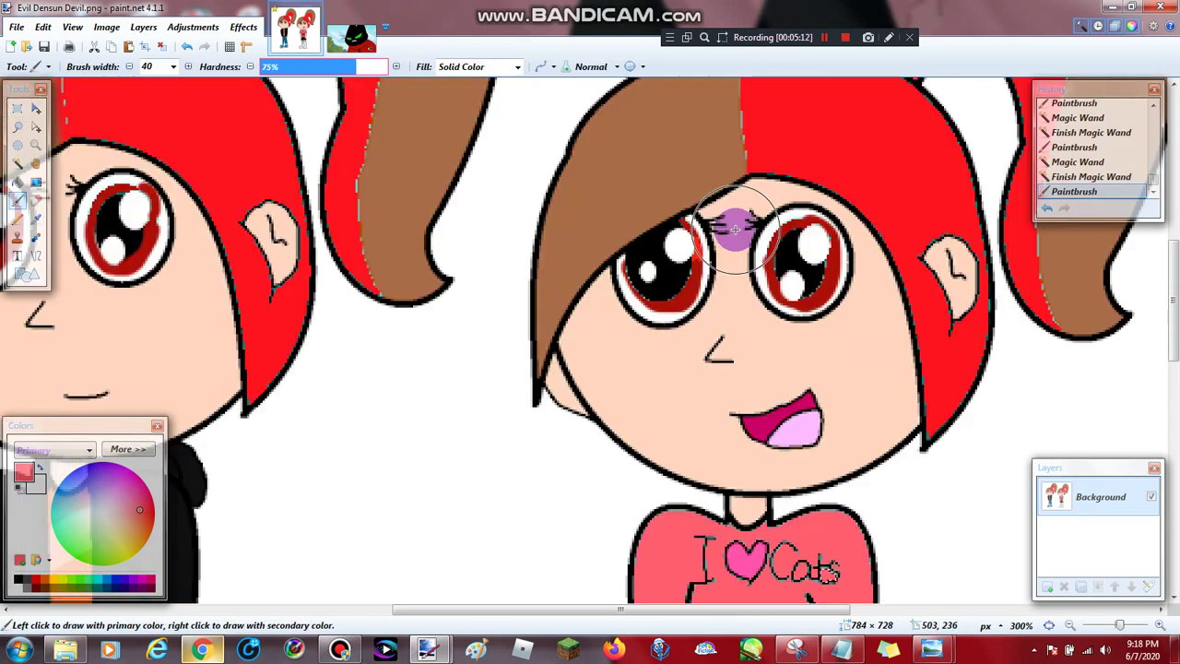
scroll(728, 217, "down", 6)
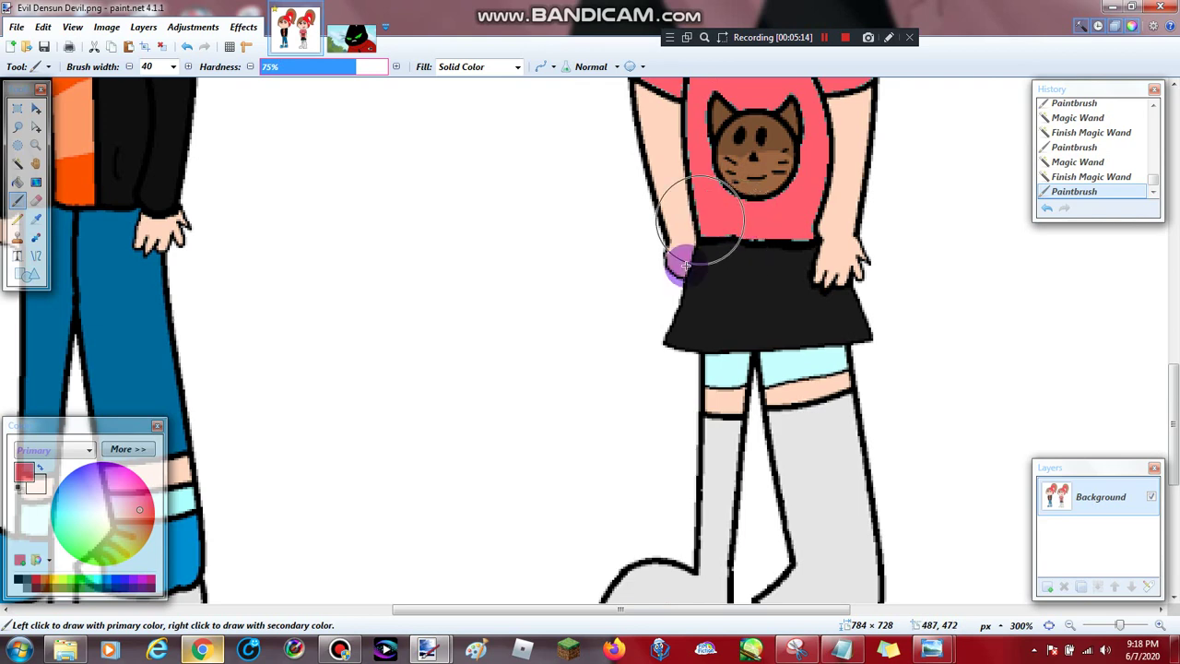
left_click(20, 164)
left_click(730, 372)
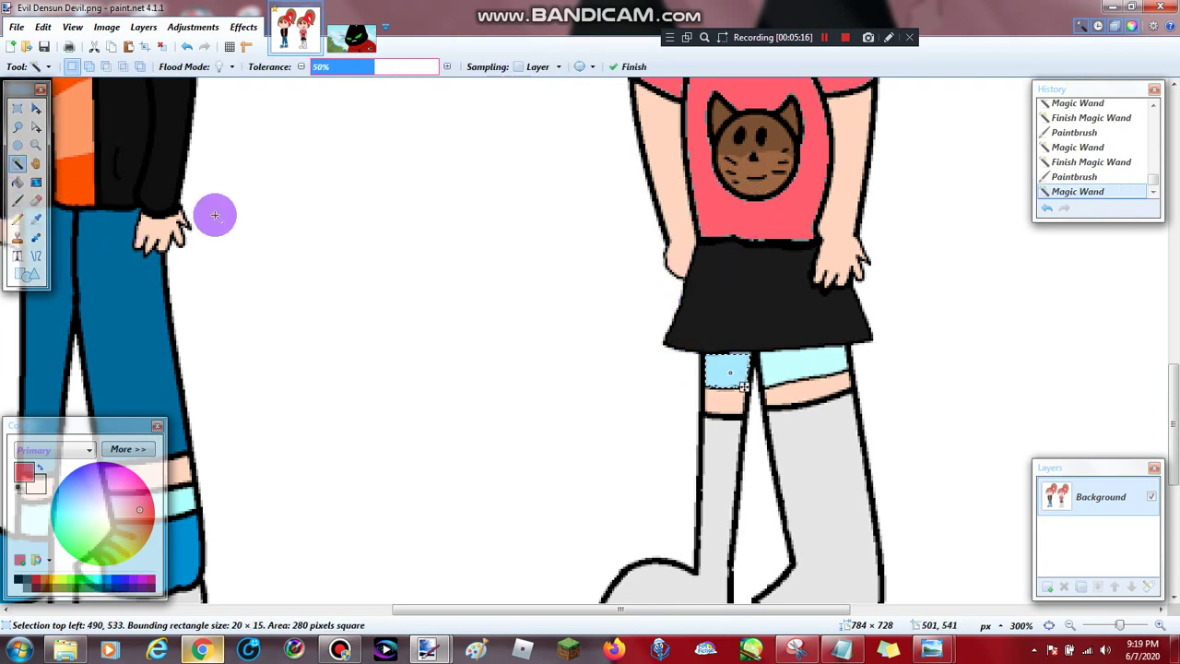
left_click(16, 203)
left_click_drag(648, 385, 711, 370)
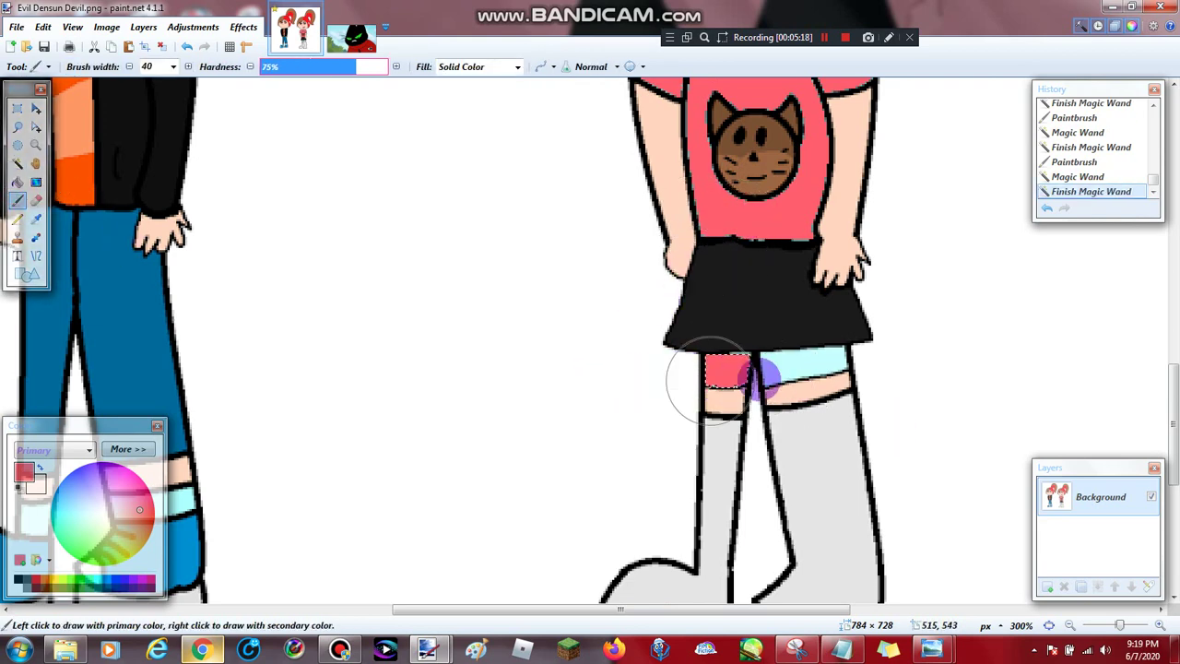
left_click(22, 166)
left_click(808, 363)
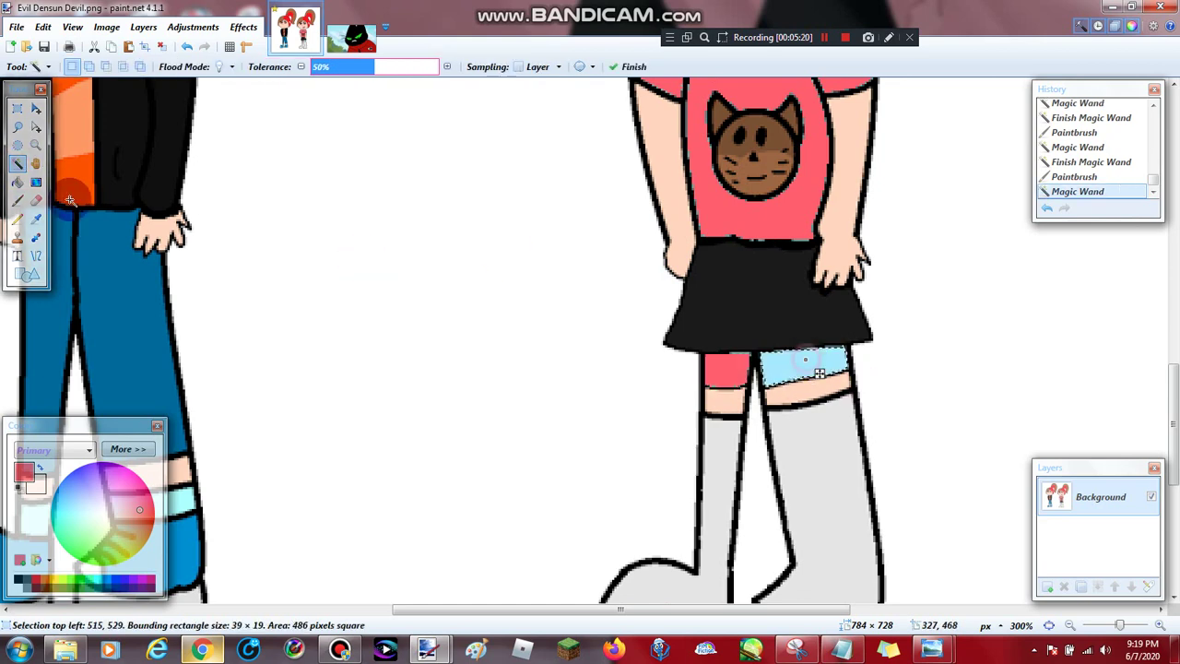
key("b")
left_click_drag(783, 364, 837, 363)
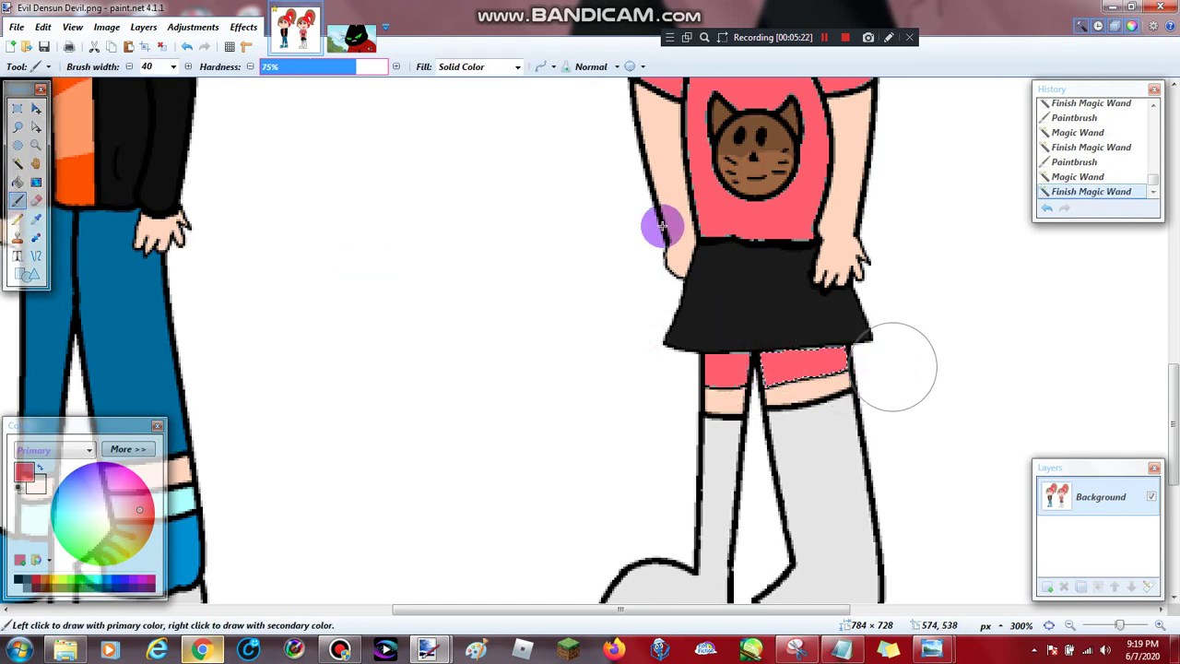
Switch to the image Bad Tiana Part 12.jpg and close it.
left_click(367, 20)
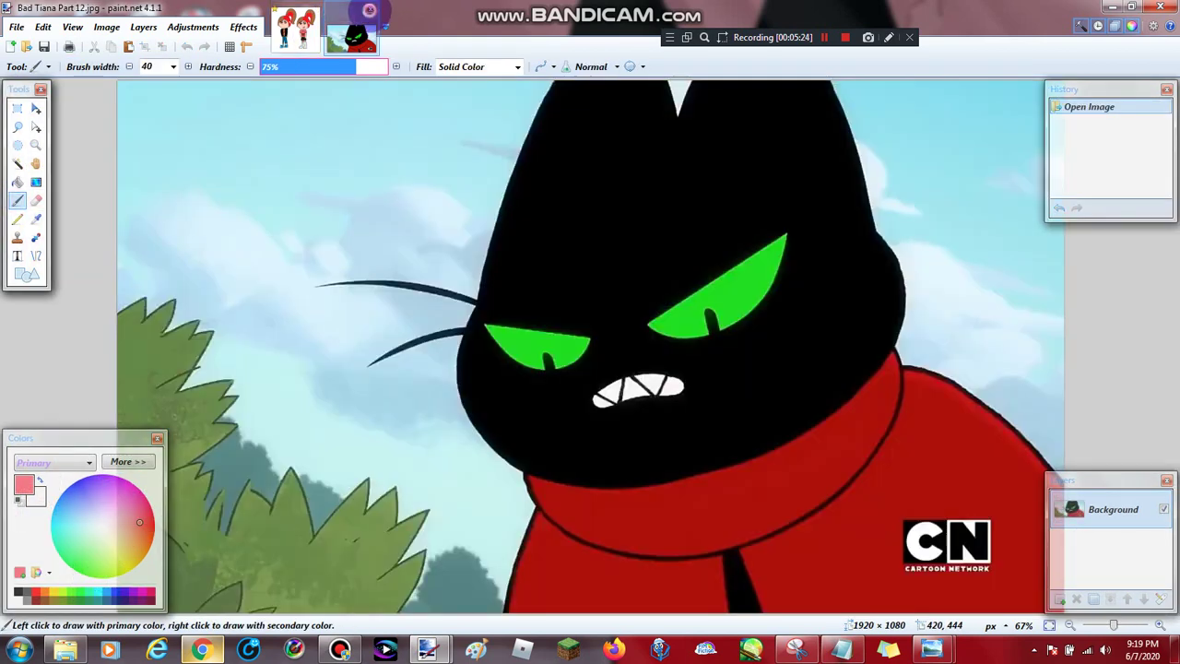
left_click(370, 11)
Select the second character's narrower grey boot with the Magic Wand, choose a pale salmon pink and paint the boot with it.
left_click(20, 166)
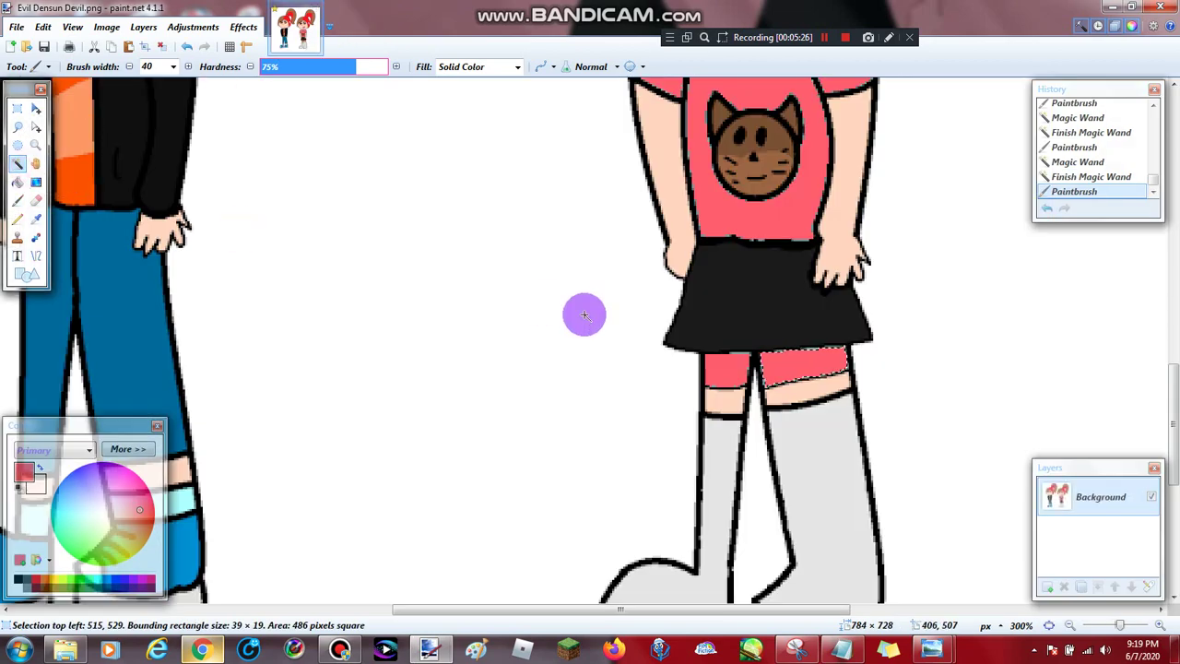
scroll(585, 315, "up", 6)
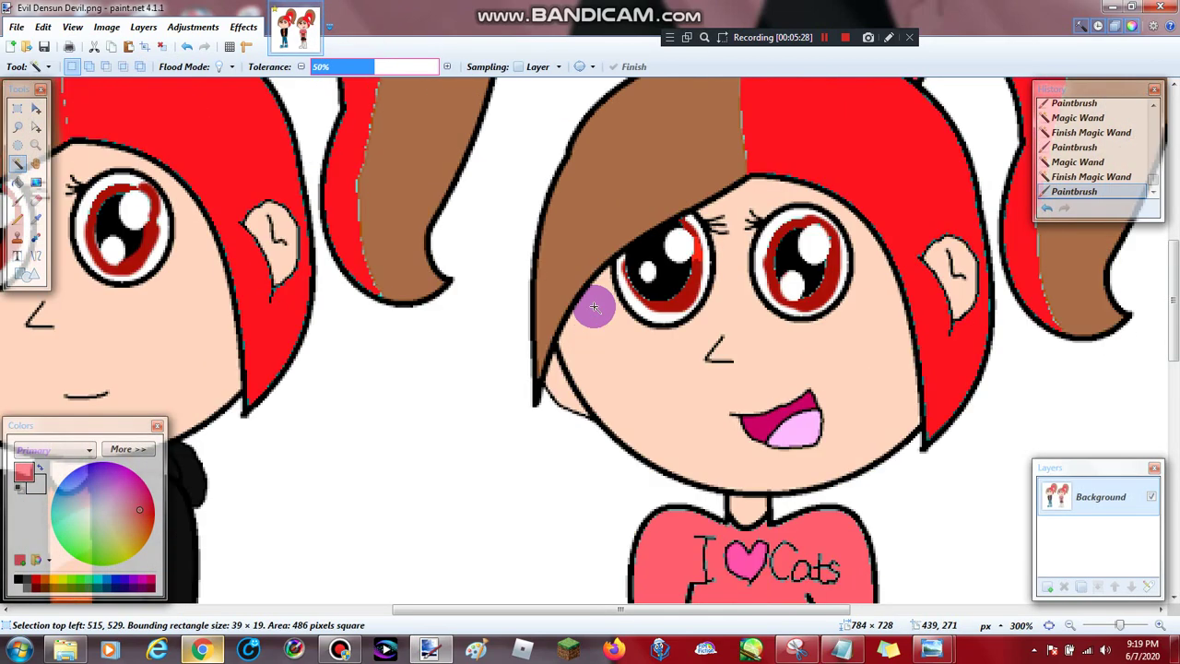
scroll(595, 307, "down", 10)
scroll(711, 295, "up", 3)
left_click(721, 295)
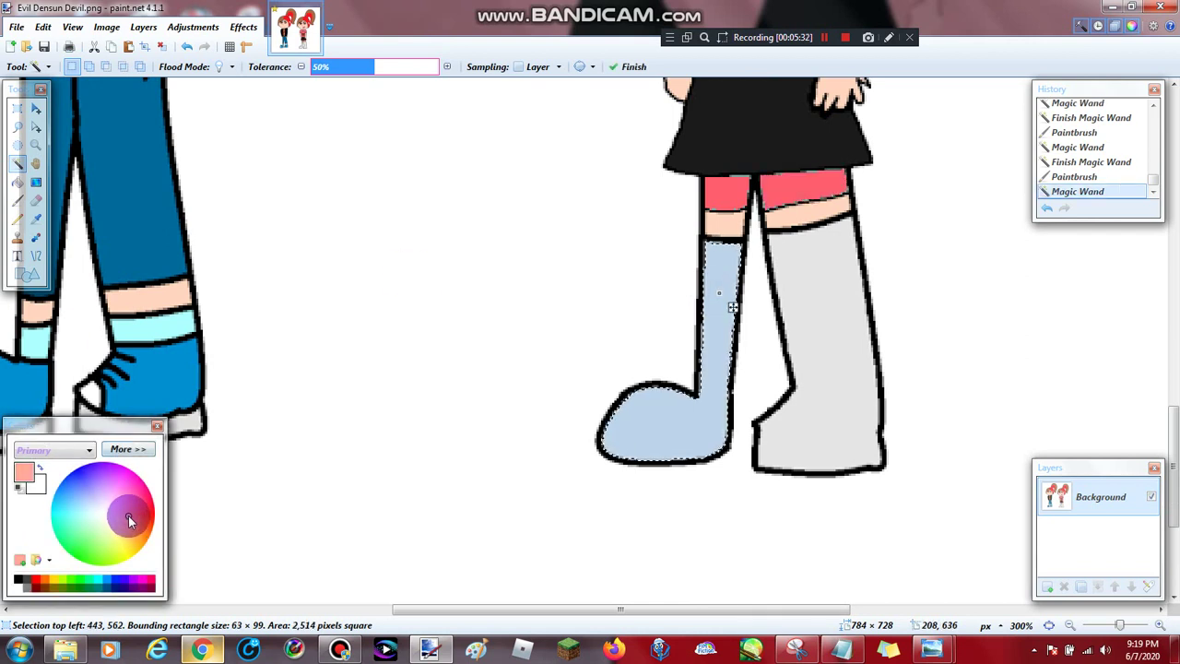
left_click(18, 200)
mouse_move(756, 263)
left_mouse_down()
mouse_move(728, 308)
mouse_move(724, 289)
mouse_move(710, 467)
mouse_move(605, 474)
mouse_move(642, 430)
mouse_move(599, 436)
mouse_move(633, 396)
left_mouse_up()
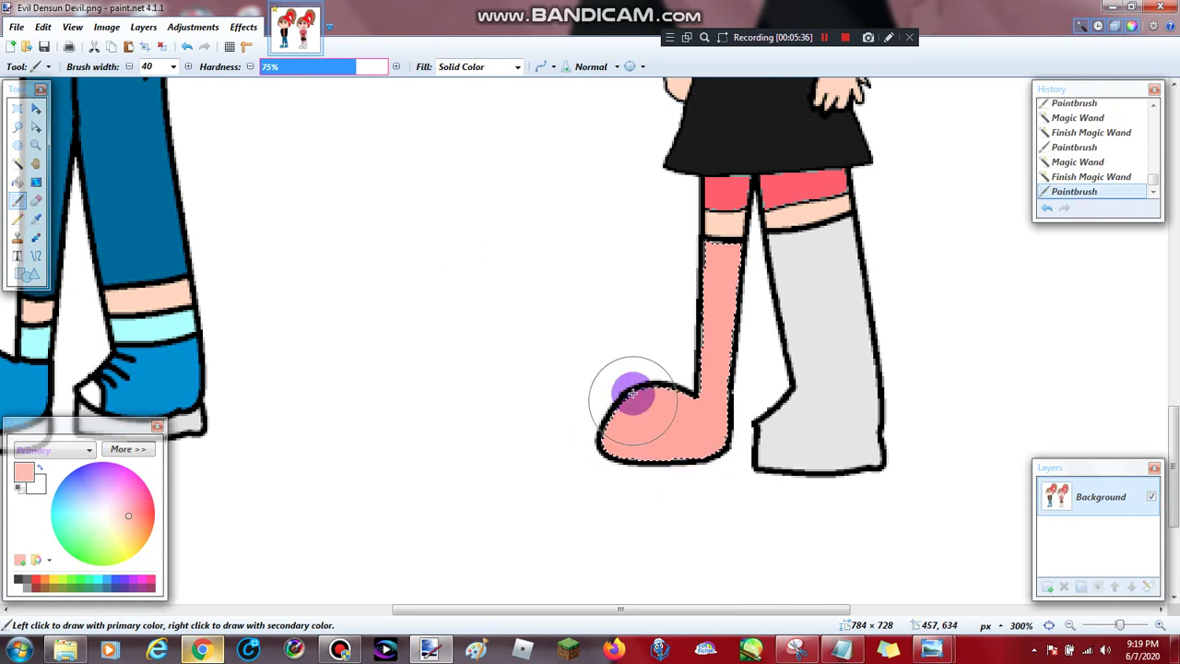
Select the second character's wider grey boot with the Magic Wand and paint it the same pale salmon pink.
left_click(18, 162)
left_click(802, 282)
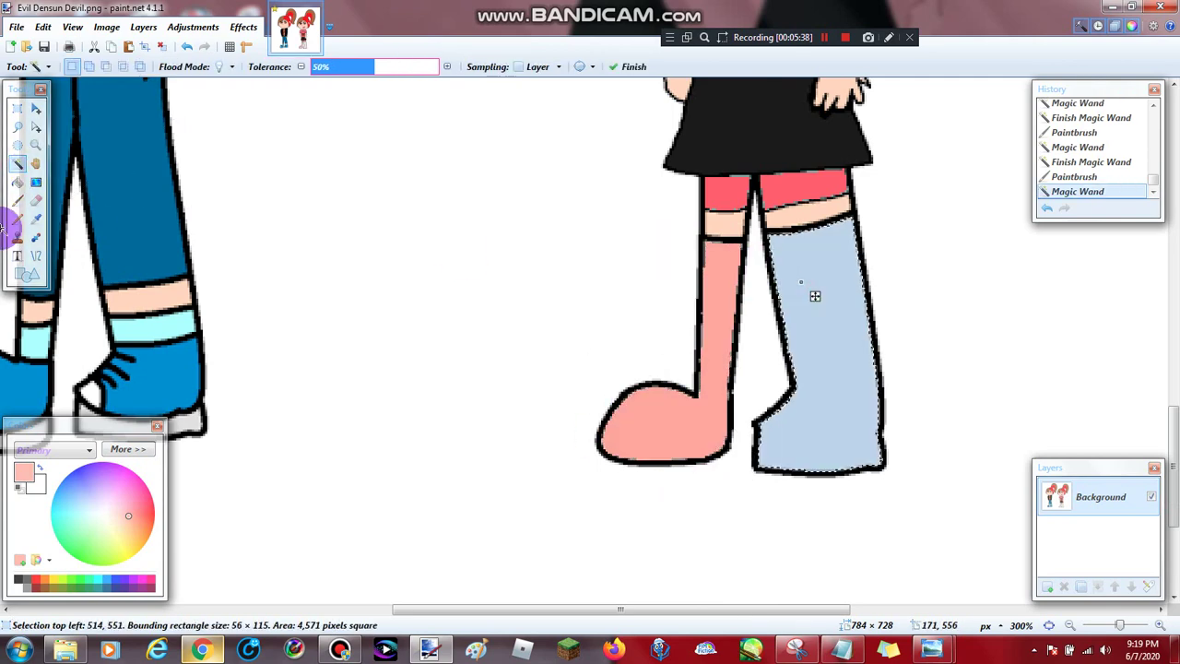
left_click(18, 199)
mouse_move(779, 245)
left_mouse_down()
mouse_move(764, 274)
mouse_move(838, 303)
mouse_move(913, 409)
mouse_move(790, 465)
left_mouse_up()
scroll(817, 406, "up", 10)
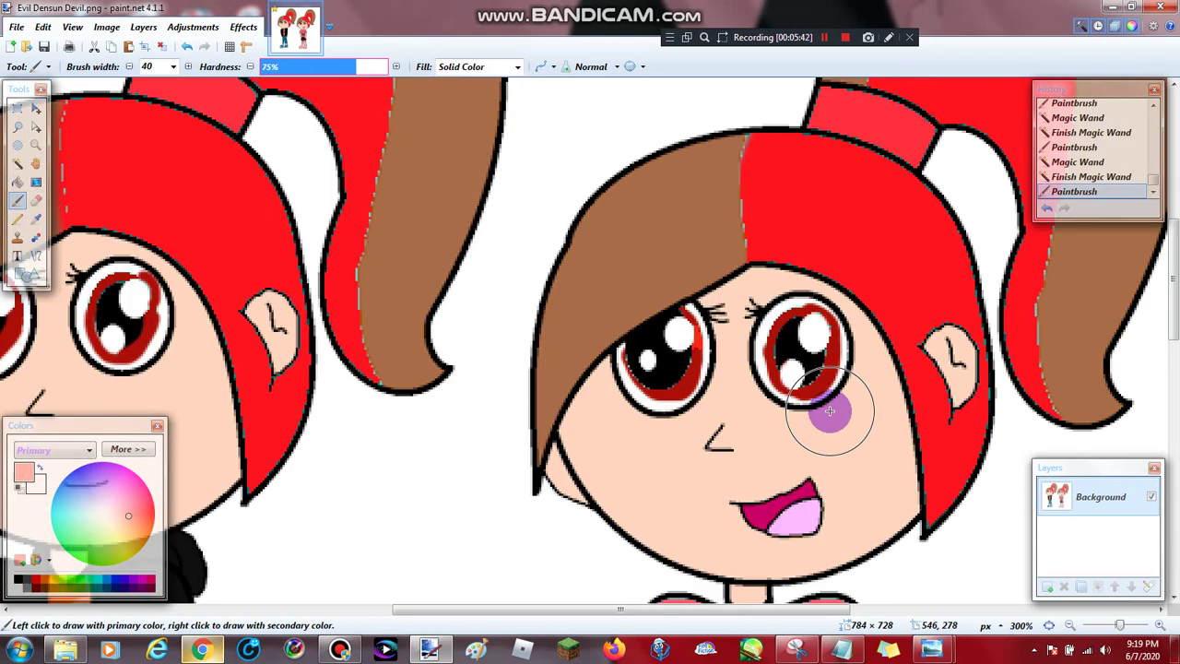
scroll(829, 411, "down", 10)
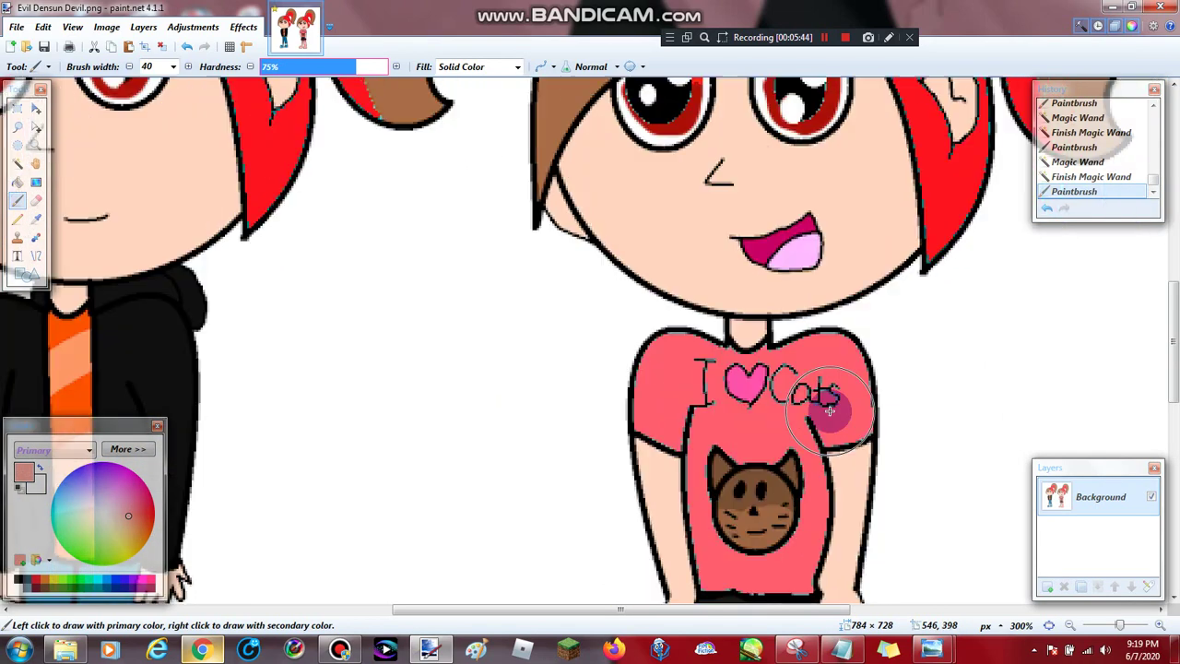
left_click(18, 163)
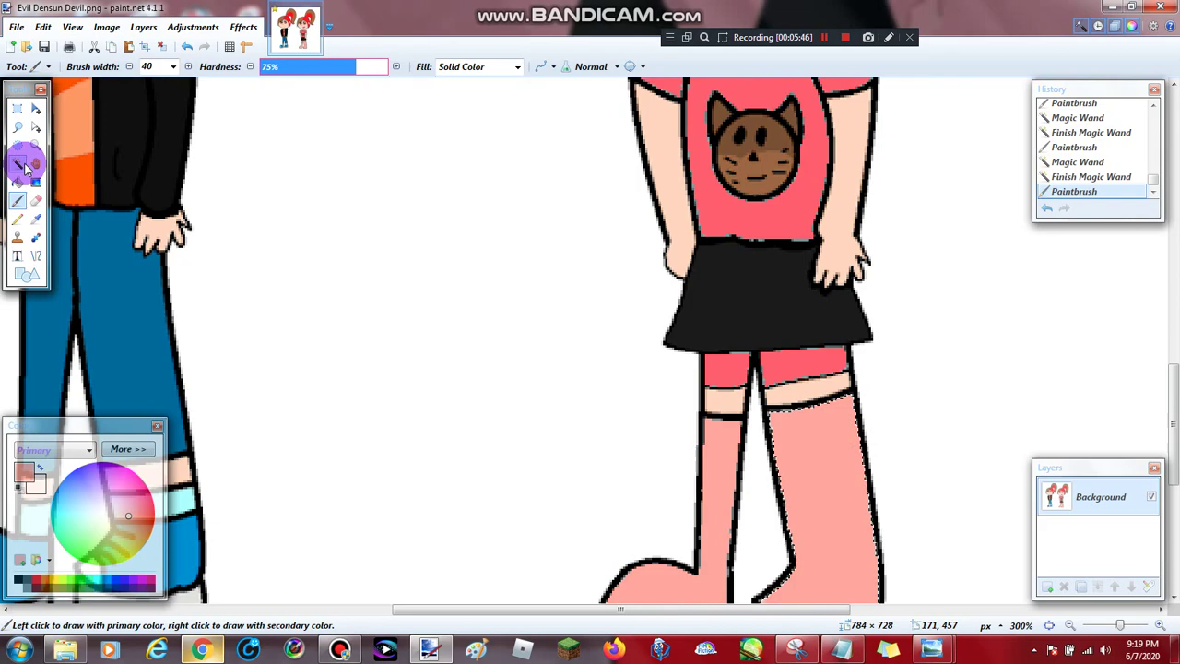
left_click(735, 307)
scroll(530, 267, "up", 10)
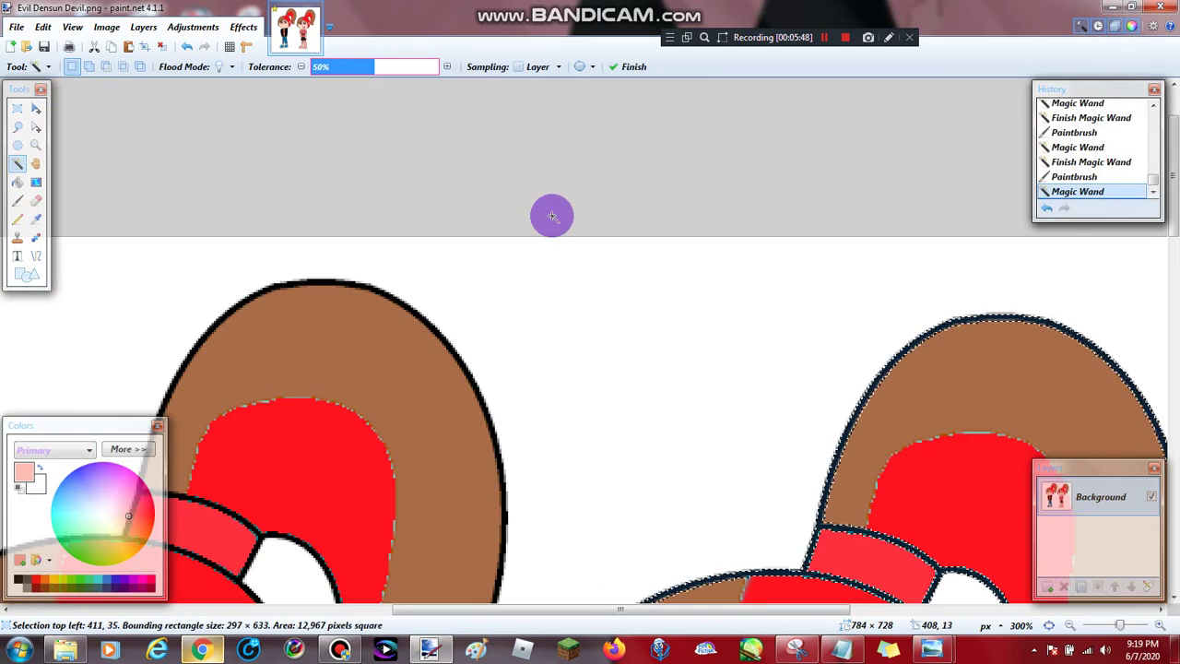
left_click(570, 168)
Clear the hair outline selection and select the dark red iris of the second character's fully visible eye with the Magic Wand.
left_click(36, 145)
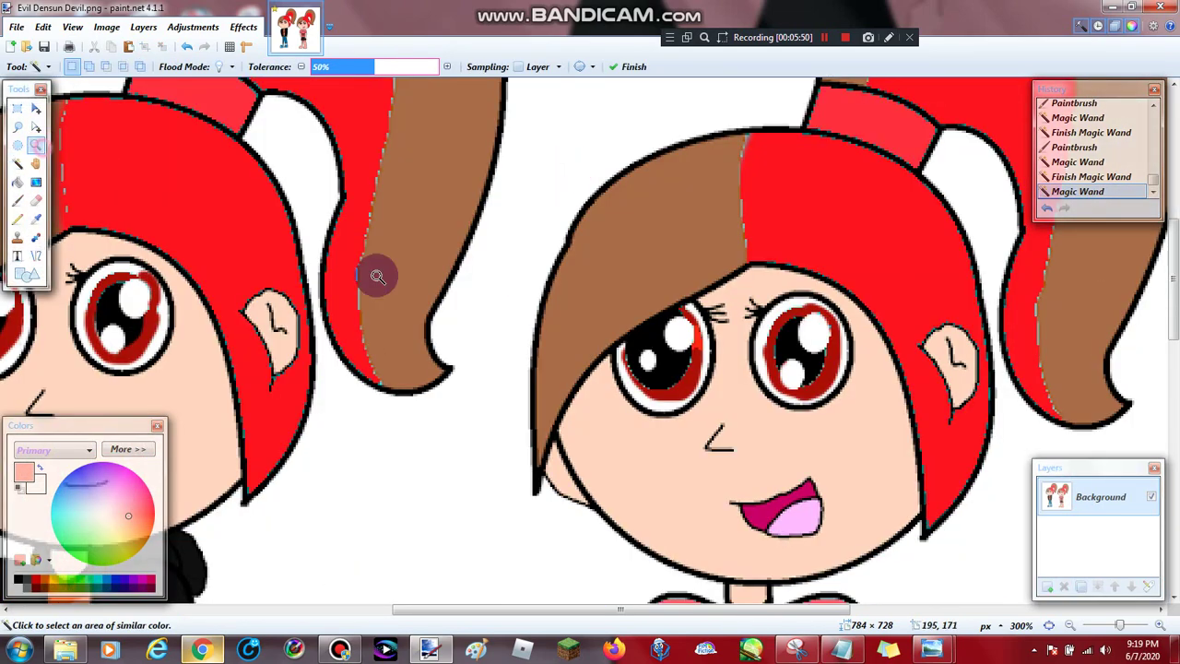
right_click(440, 289)
right_click(440, 289)
left_click(334, 341)
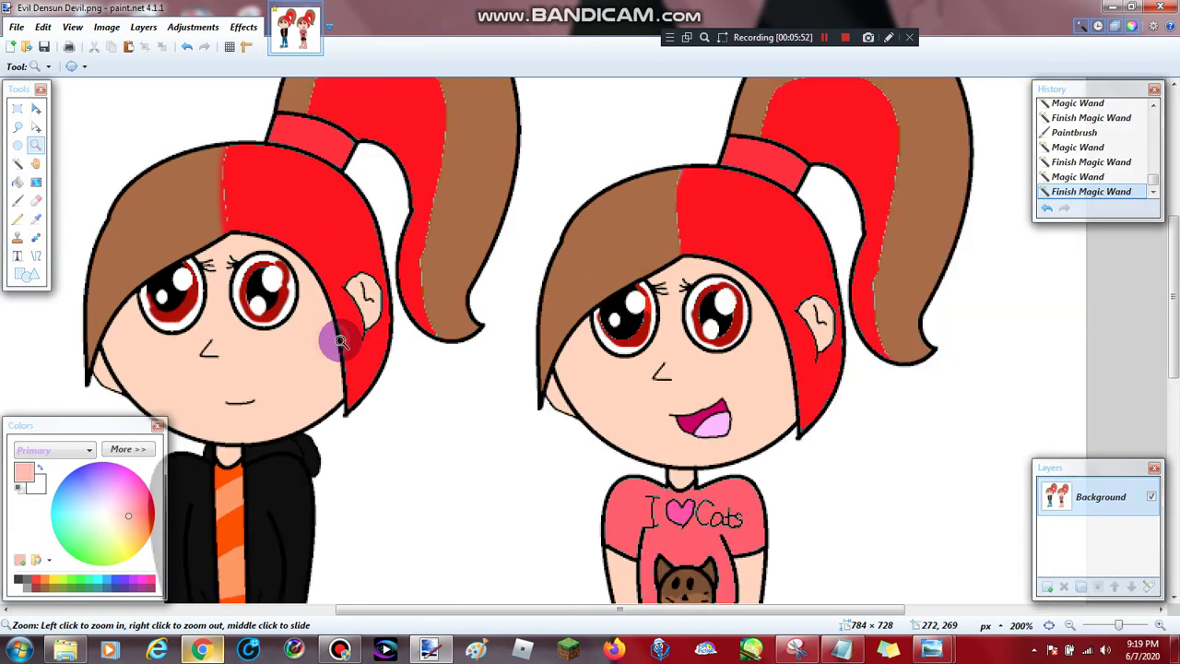
left_click(737, 341)
left_click(764, 298)
left_click(684, 279)
left_click(680, 289)
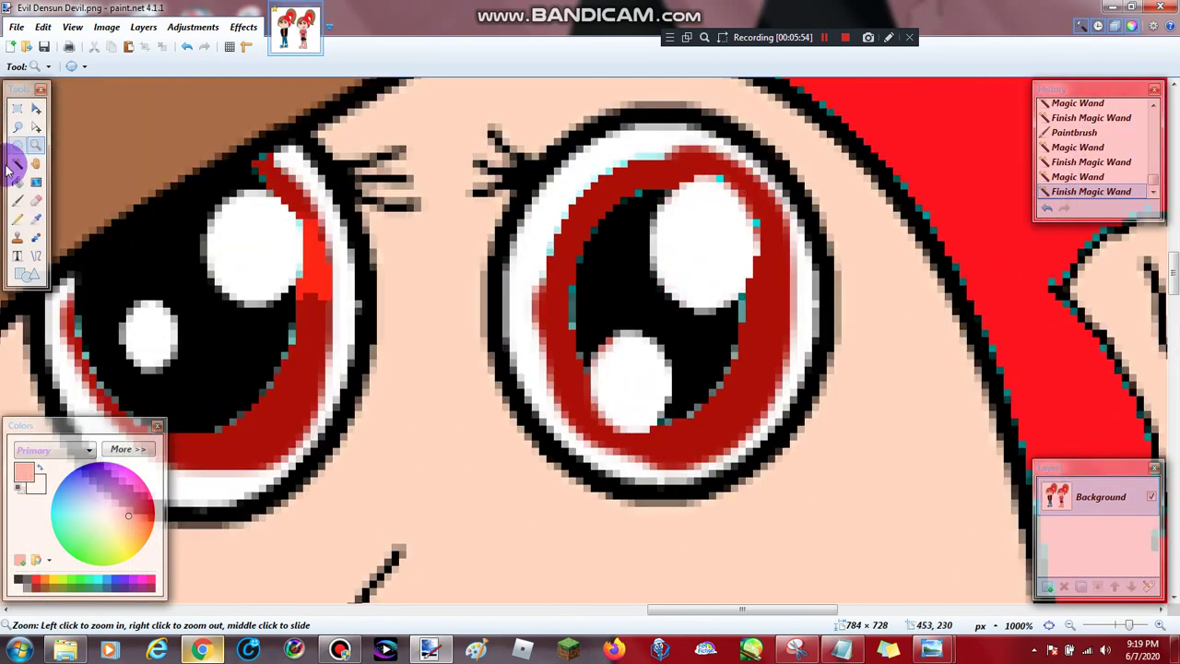
left_click(16, 163)
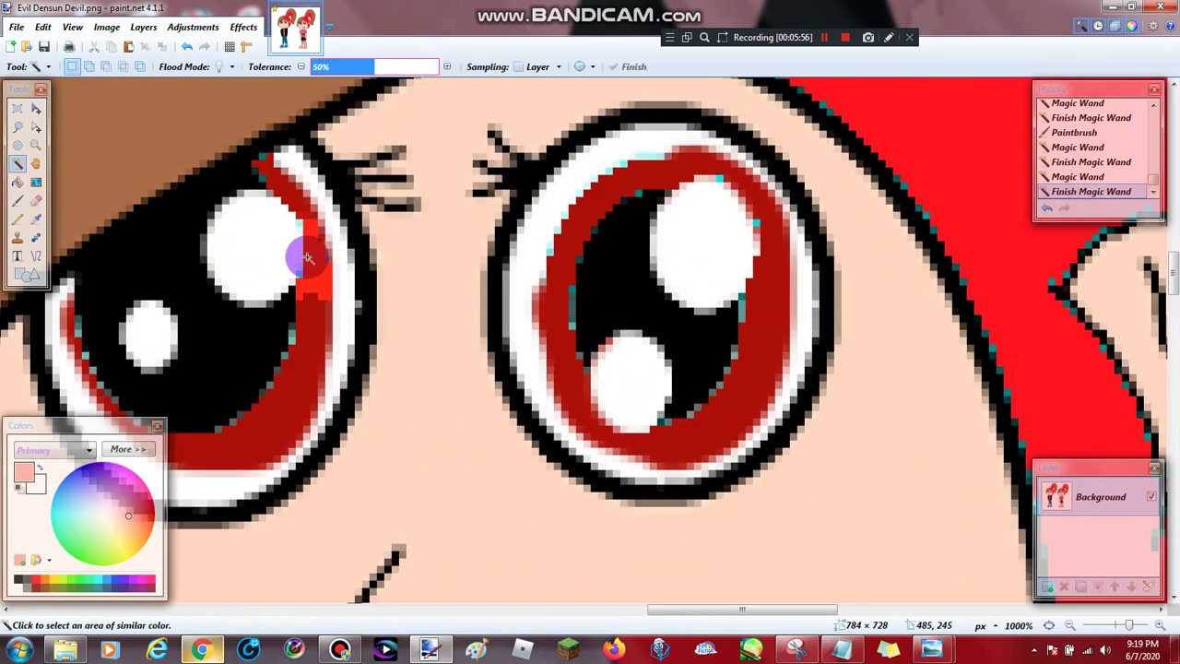
left_click(564, 244)
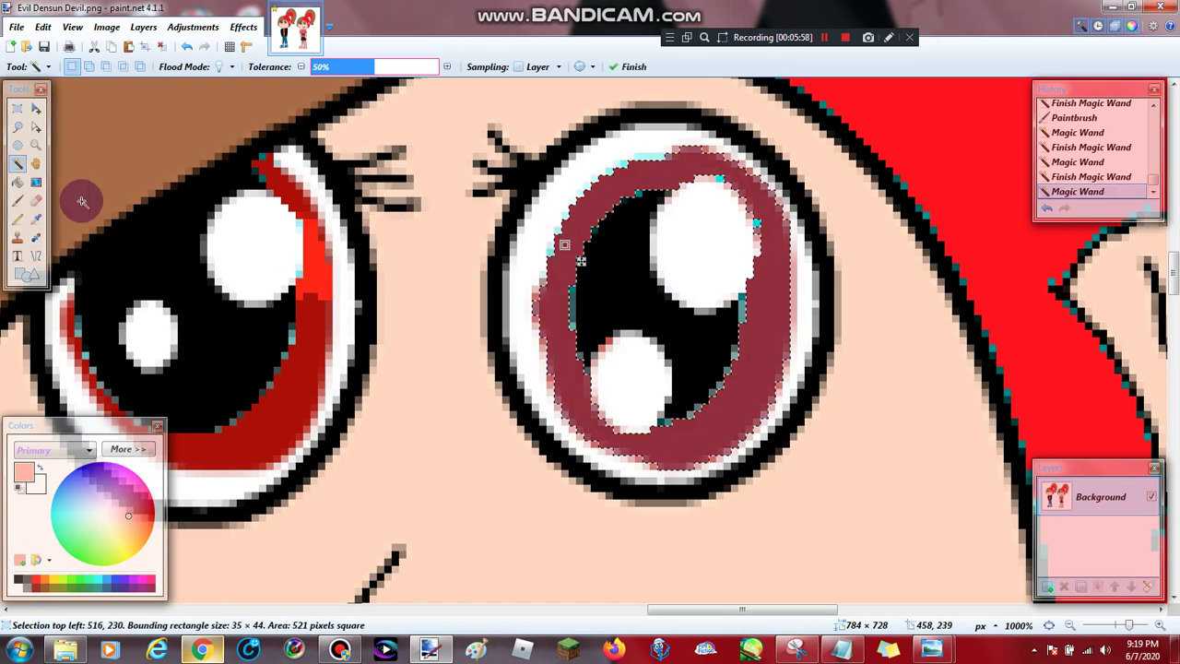
Sample the bright red patch in the second character's other eye and paint the upper part of the selected iris with it.
left_click(36, 219)
left_click(323, 274)
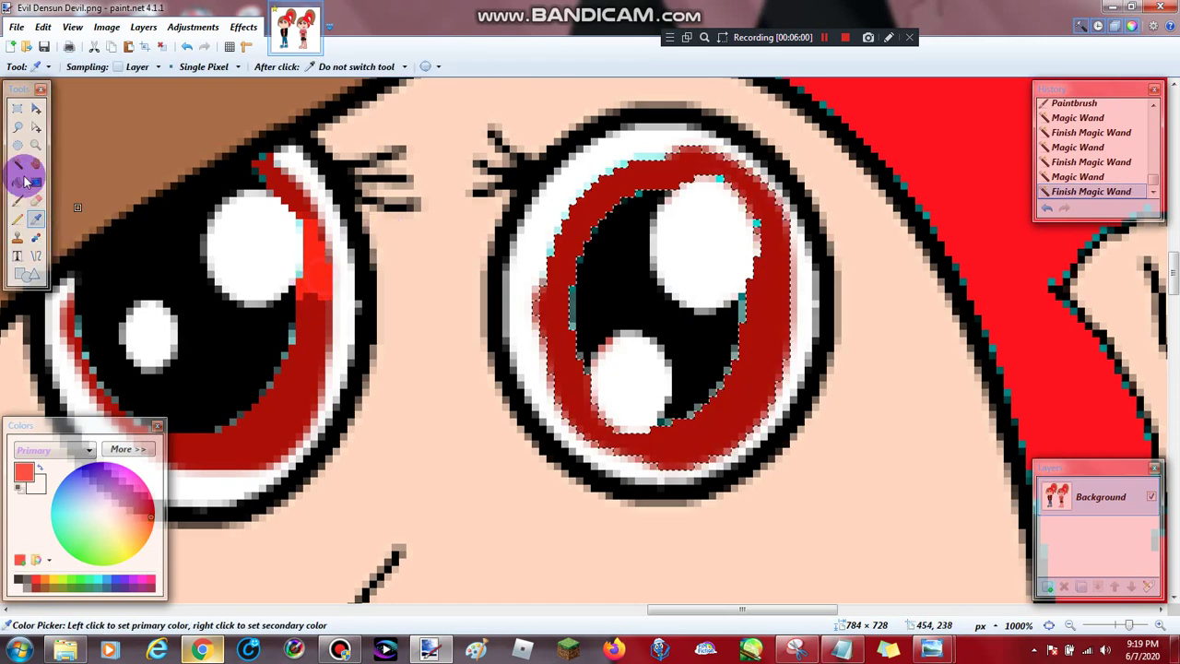
key("b")
left_click(795, 215)
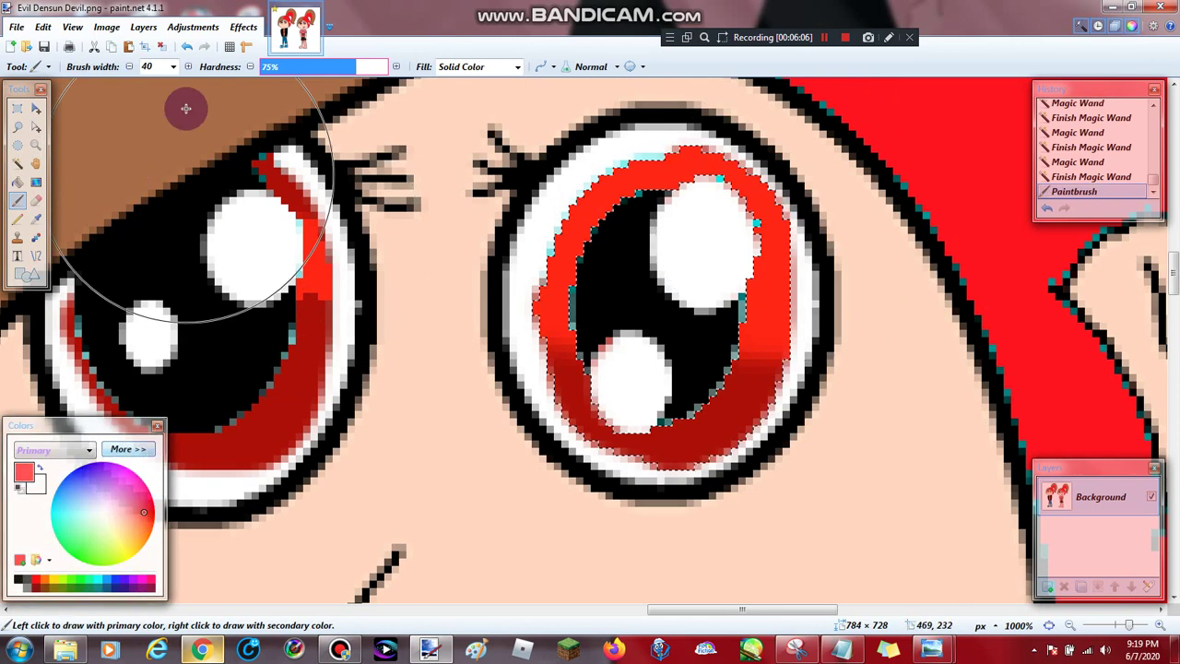
Set the brush width to 10 and paint a light red band across the lower iris and a salmon band across its top.
left_click(187, 67)
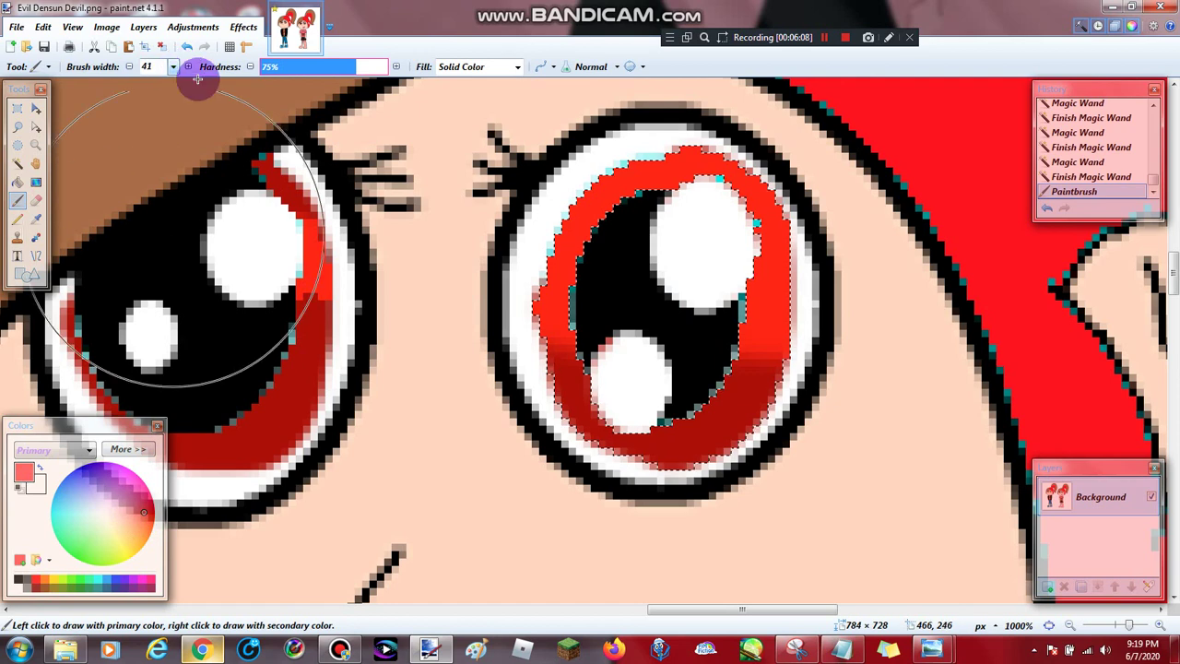
left_click(172, 66)
left_click(151, 181)
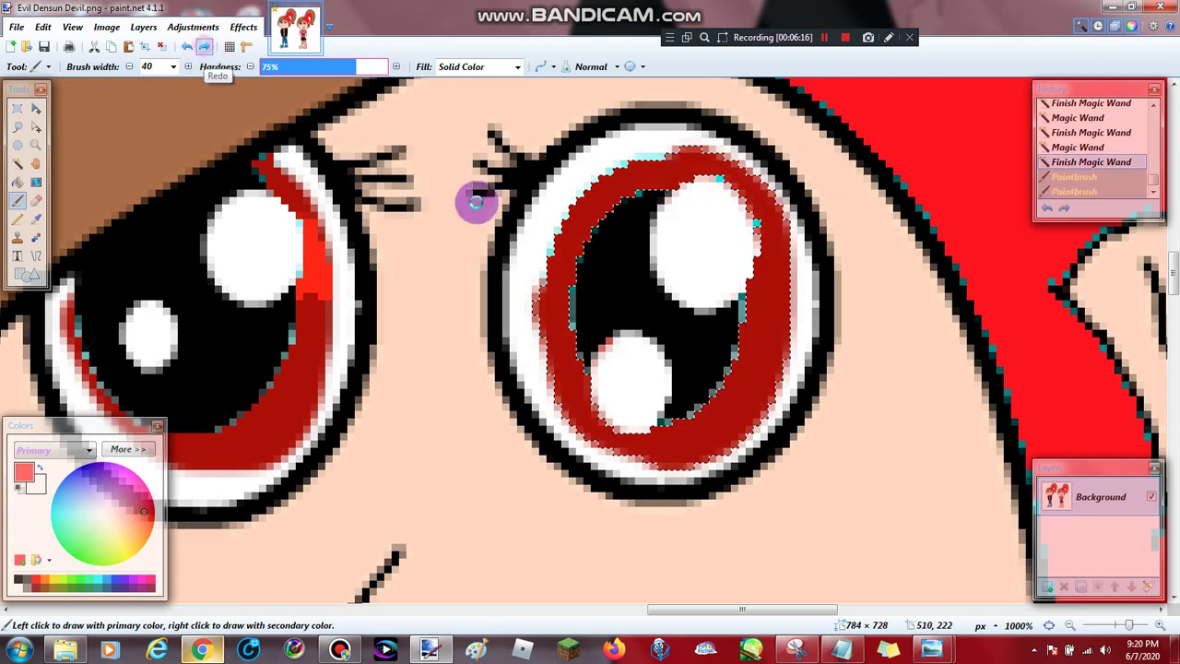
key("ctrl+y")
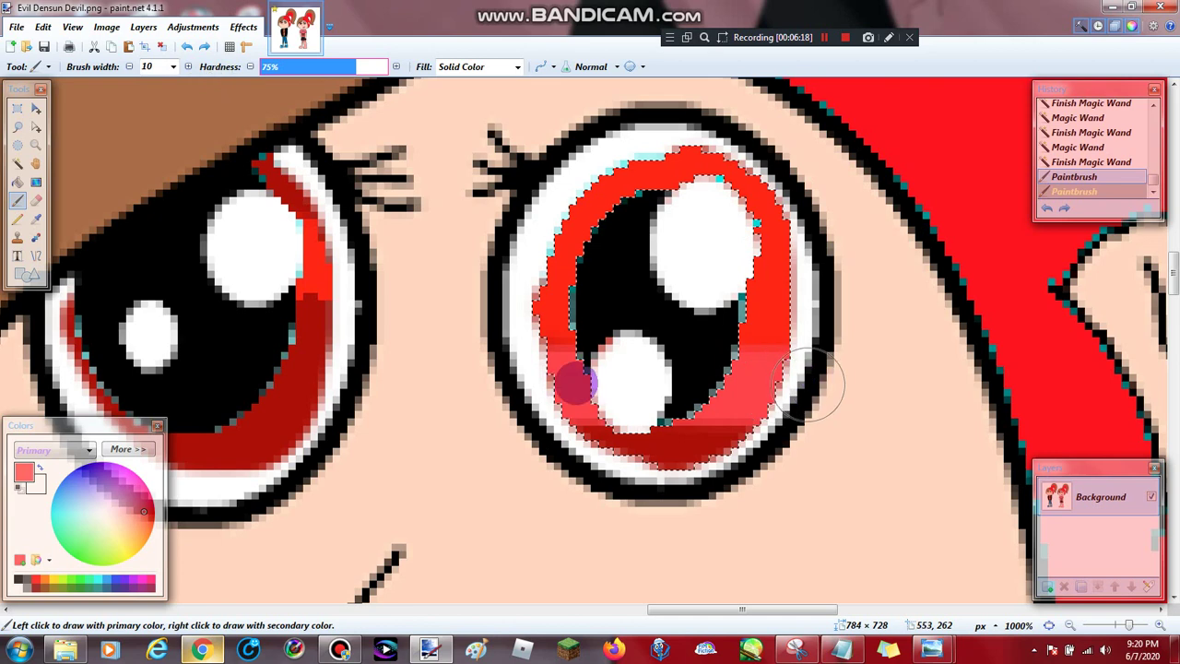
key("ctrl+y")
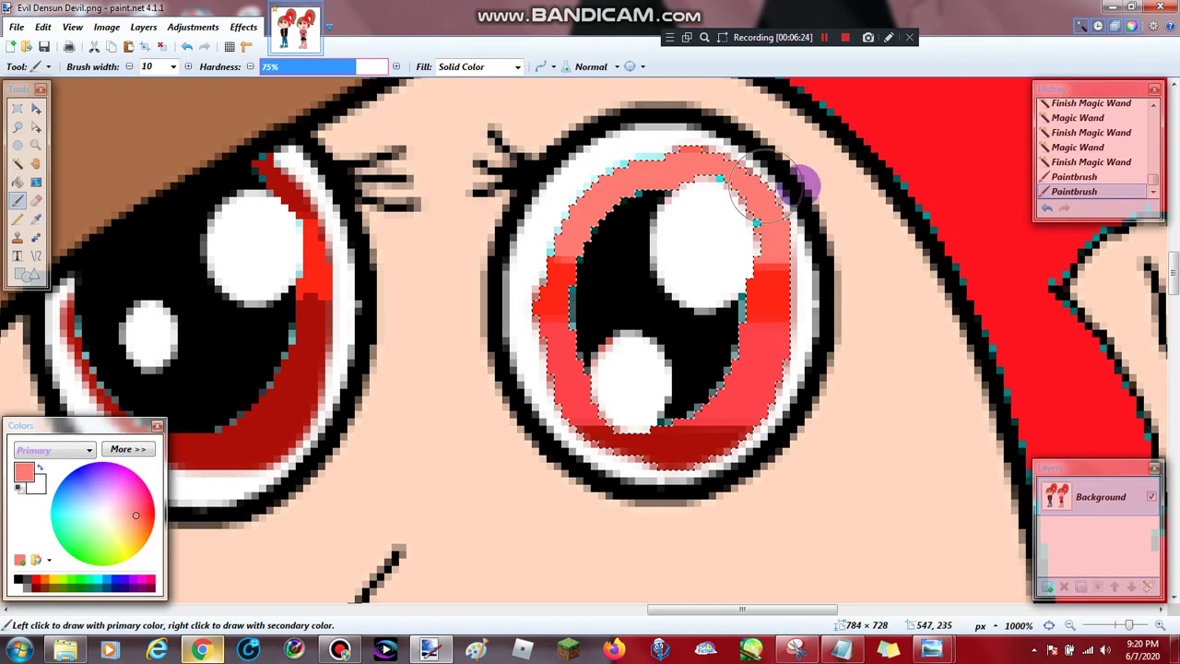
Choose pure red and paint a band across both sides of the selected iris, between the bright red and light red bands.
left_click(35, 145)
right_click(501, 245)
right_click(503, 244)
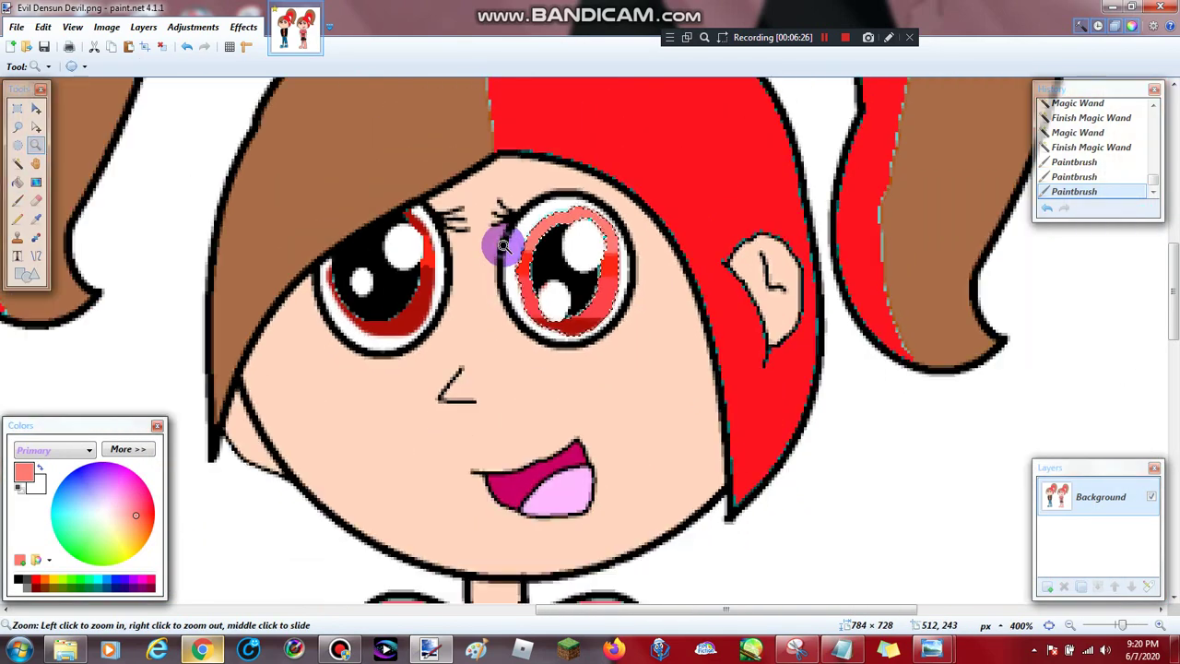
left_click(501, 245)
left_click(593, 280)
left_click(553, 320)
left_click(519, 342)
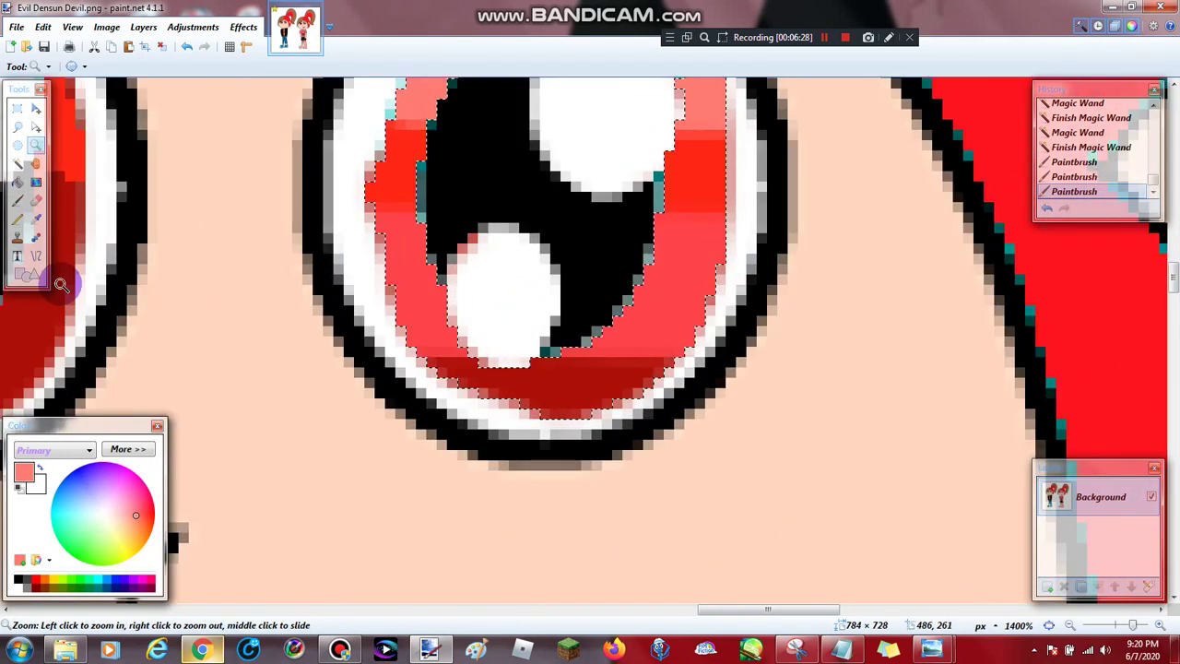
left_click(17, 200)
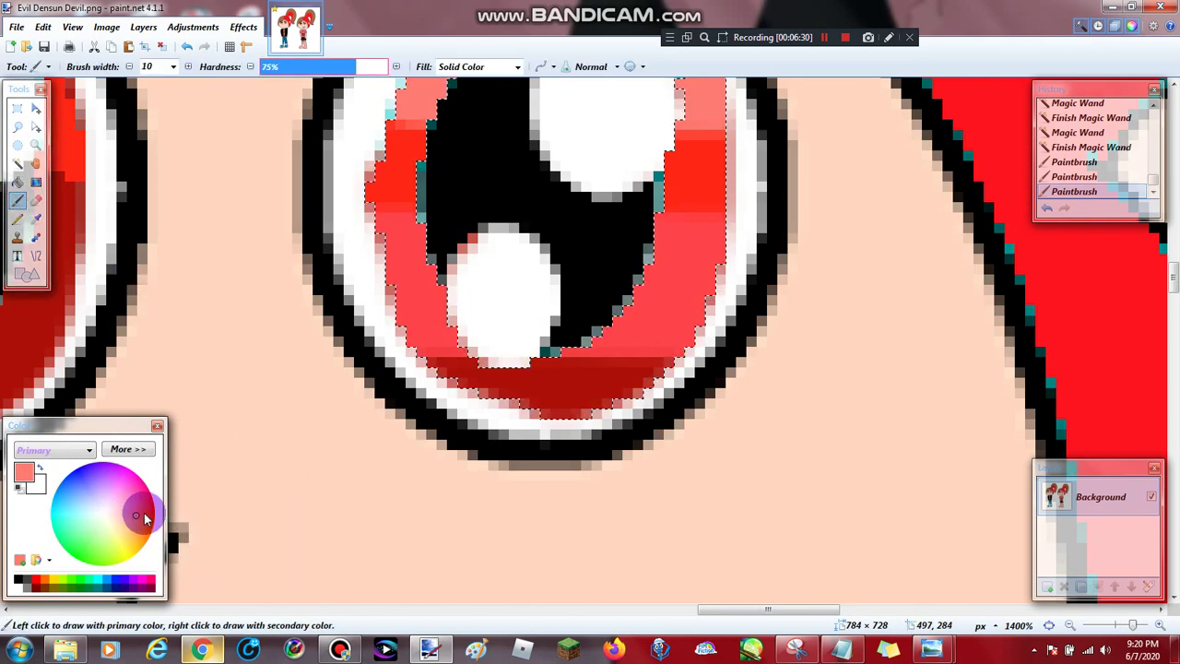
left_click(155, 513)
mouse_move(397, 184)
left_mouse_down()
mouse_move(403, 197)
mouse_move(354, 248)
mouse_move(369, 277)
left_mouse_up()
left_click_drag(706, 252, 798, 253)
Choose a pinkish red as the primary color and clear the selection around the second character's iris.
scroll(623, 274, "up", 5)
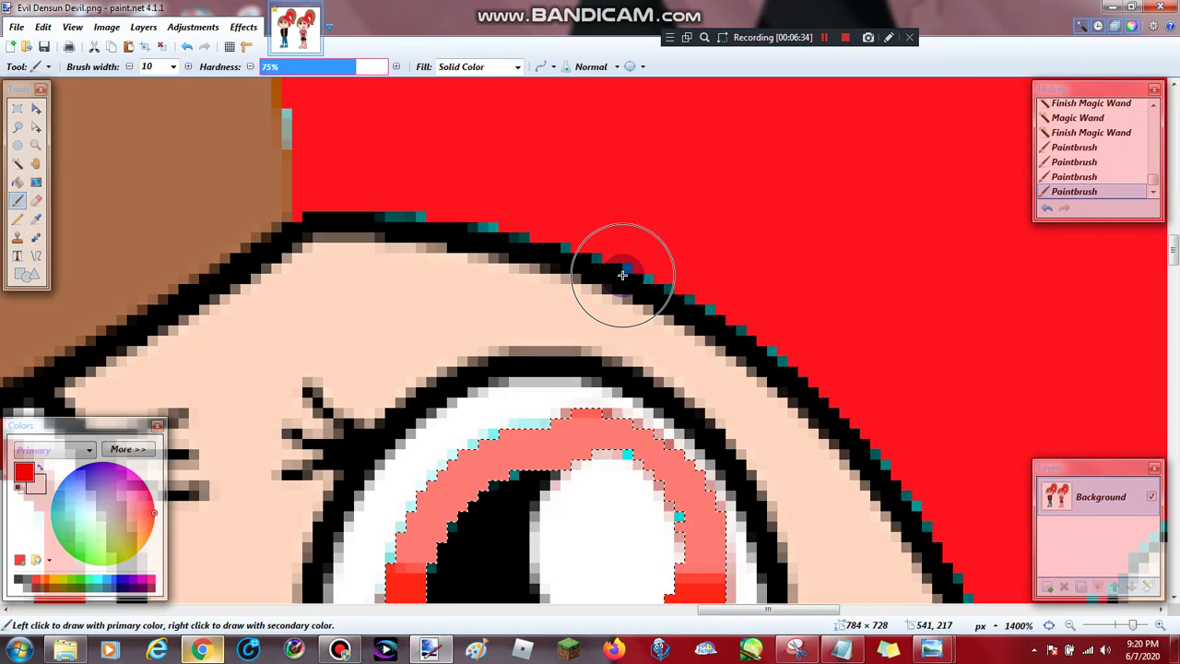
scroll(623, 274, "down", 4)
left_click(151, 496)
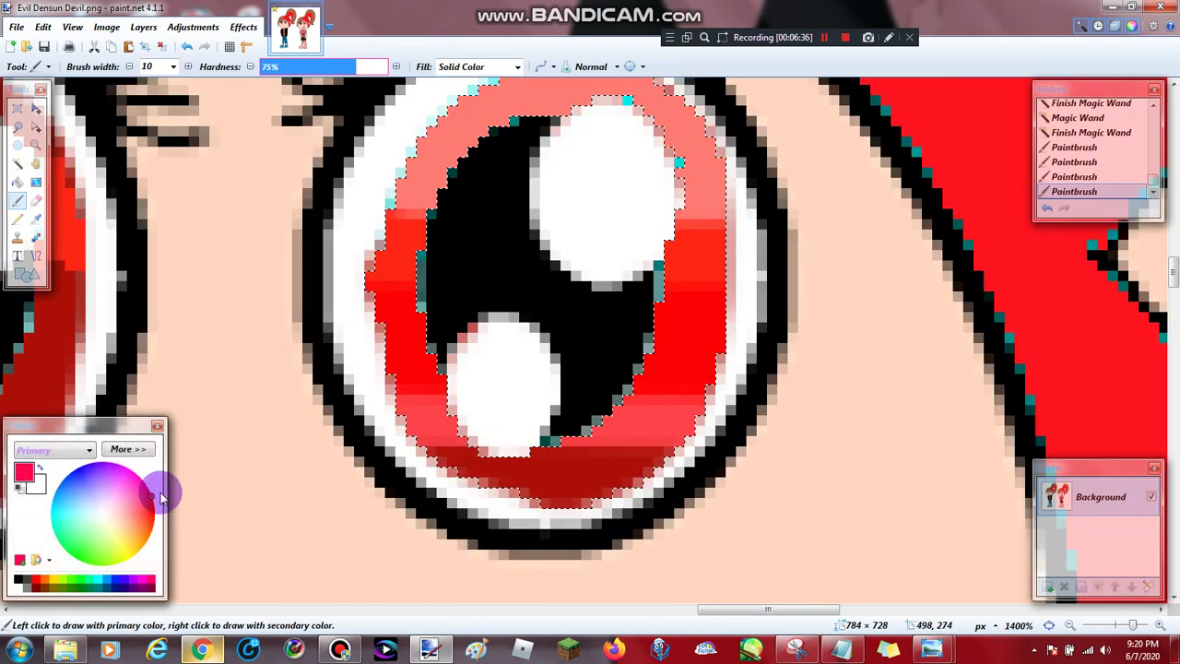
left_click(35, 144)
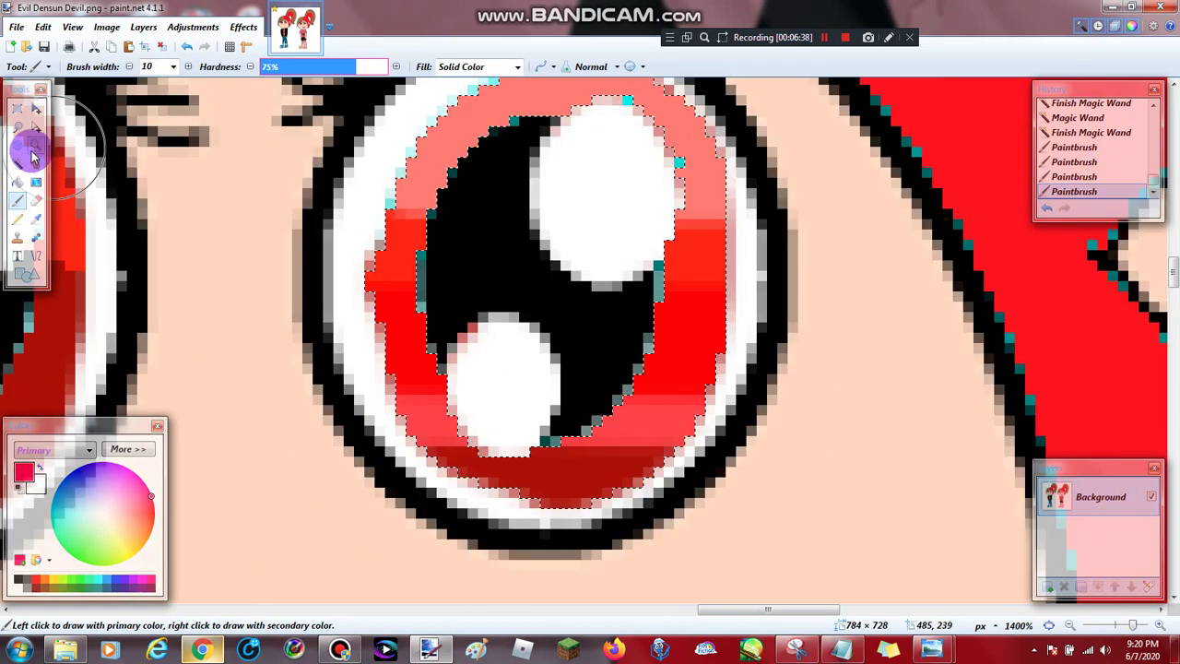
right_click(466, 278)
right_click(466, 278)
scroll(465, 278, "down", 3)
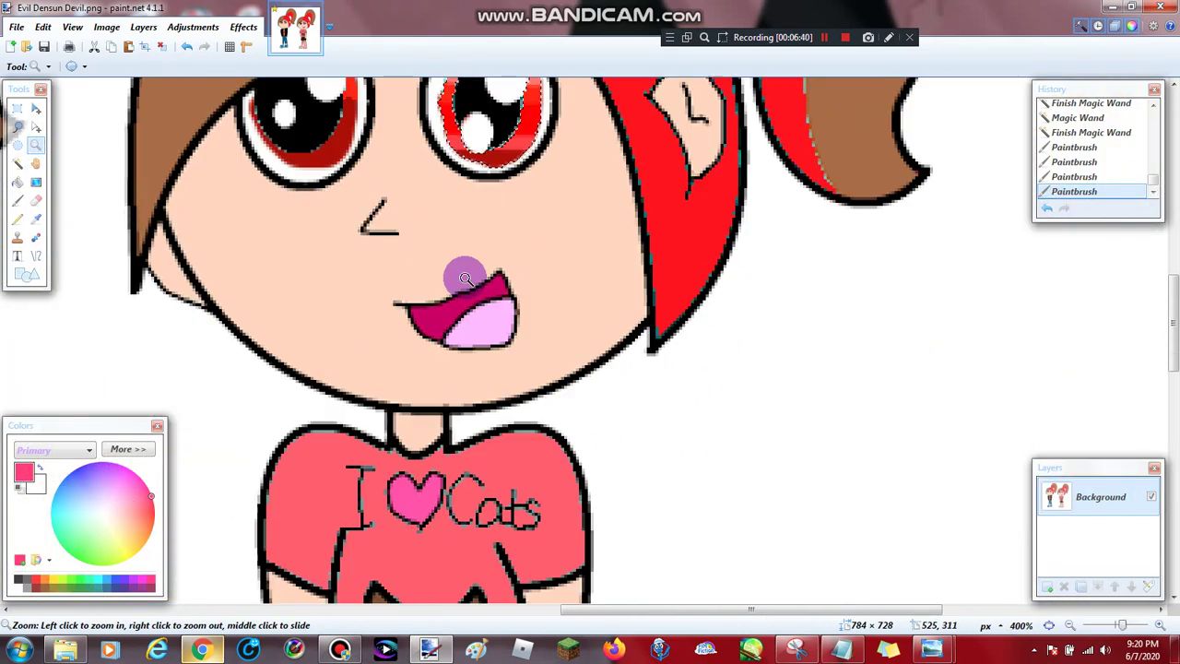
scroll(465, 279, "up", 3)
right_click(465, 279)
right_click(465, 279)
right_click(466, 278)
right_click(466, 278)
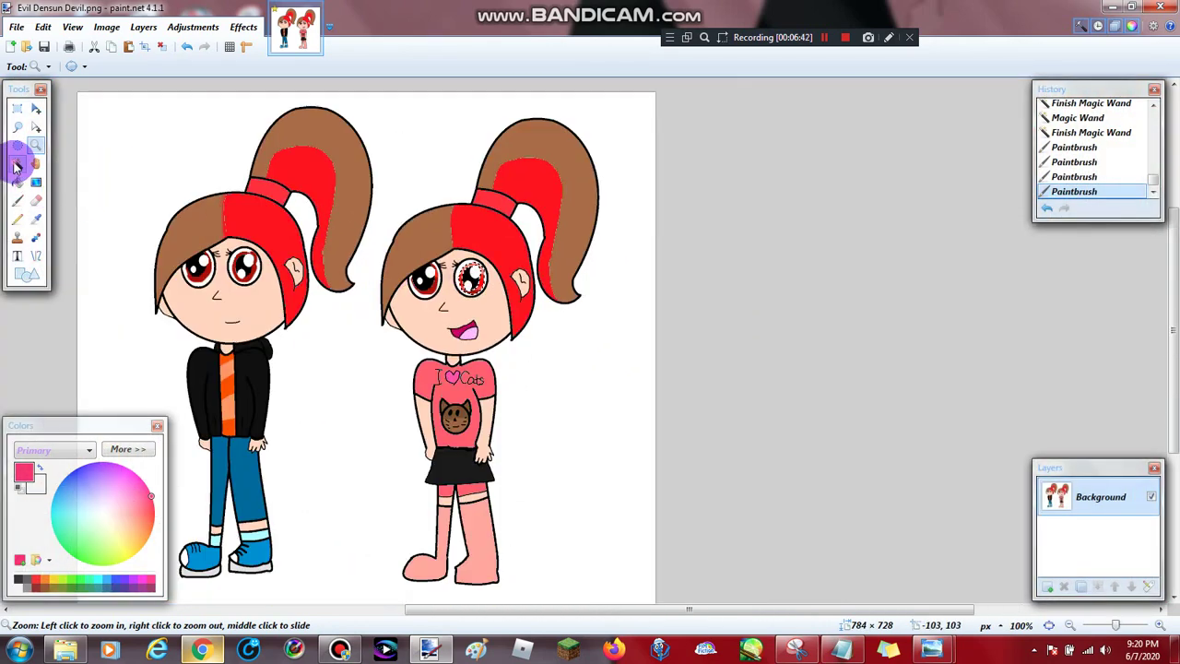
left_click(17, 164)
left_click(759, 310)
Examine the first character's eyes, jacket, shirt and legs up close.
left_click(36, 145)
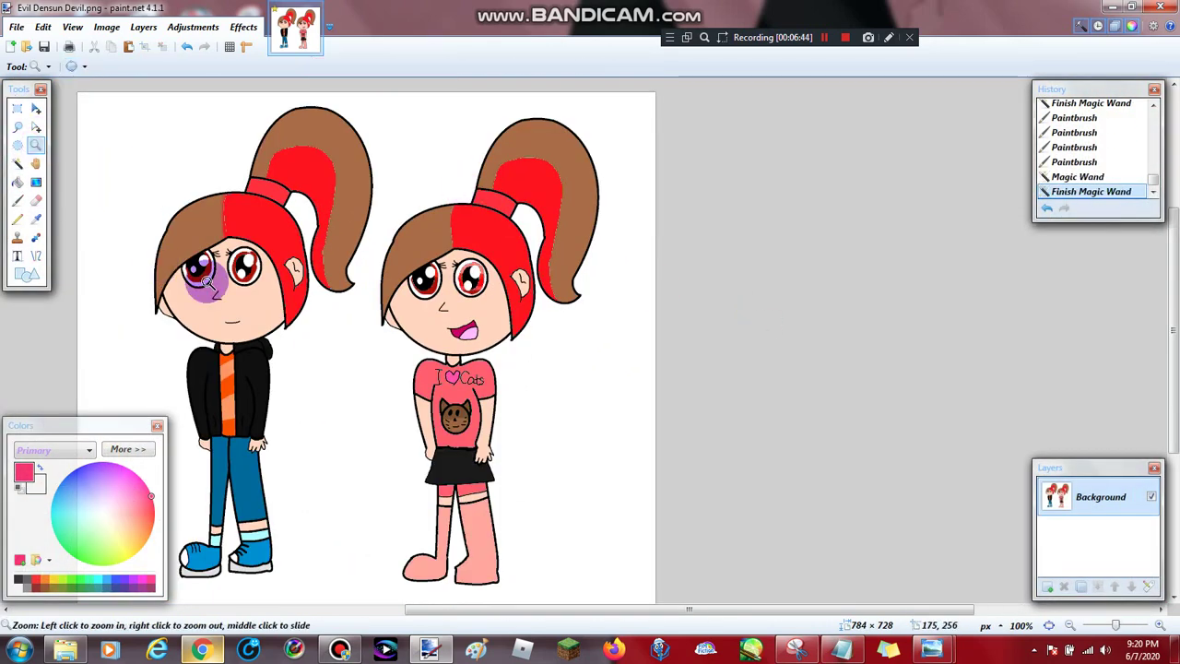
left_click(211, 258)
left_click(222, 271)
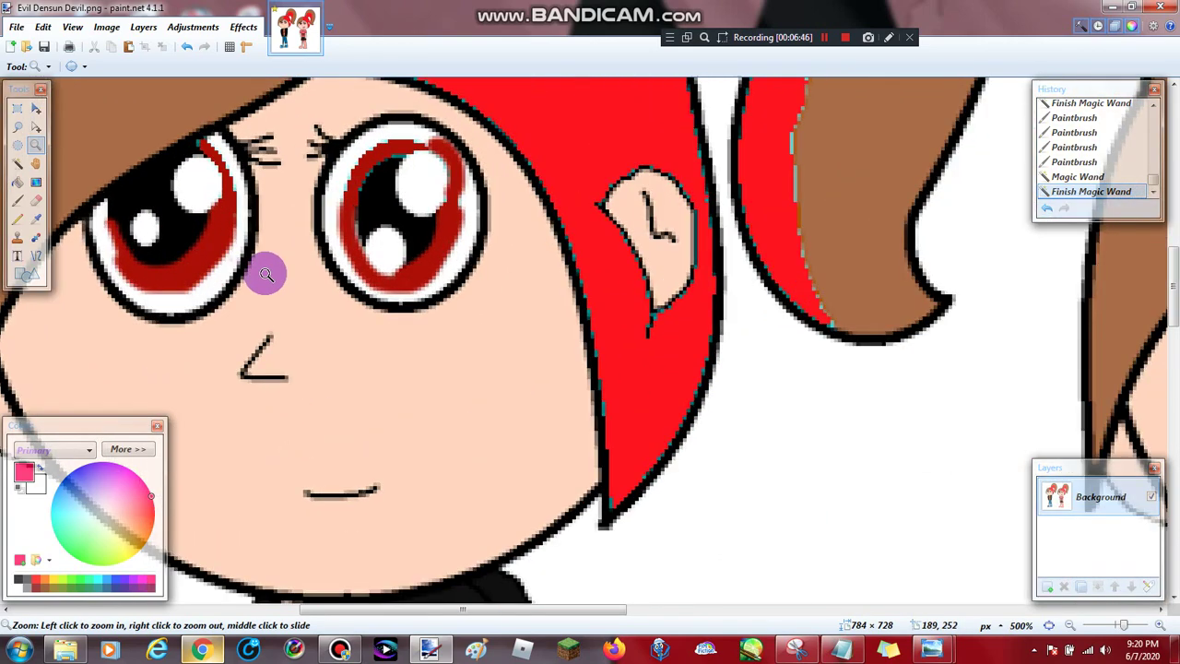
scroll(266, 274, "down", 3)
scroll(265, 273, "down", 2)
scroll(266, 274, "up", 6)
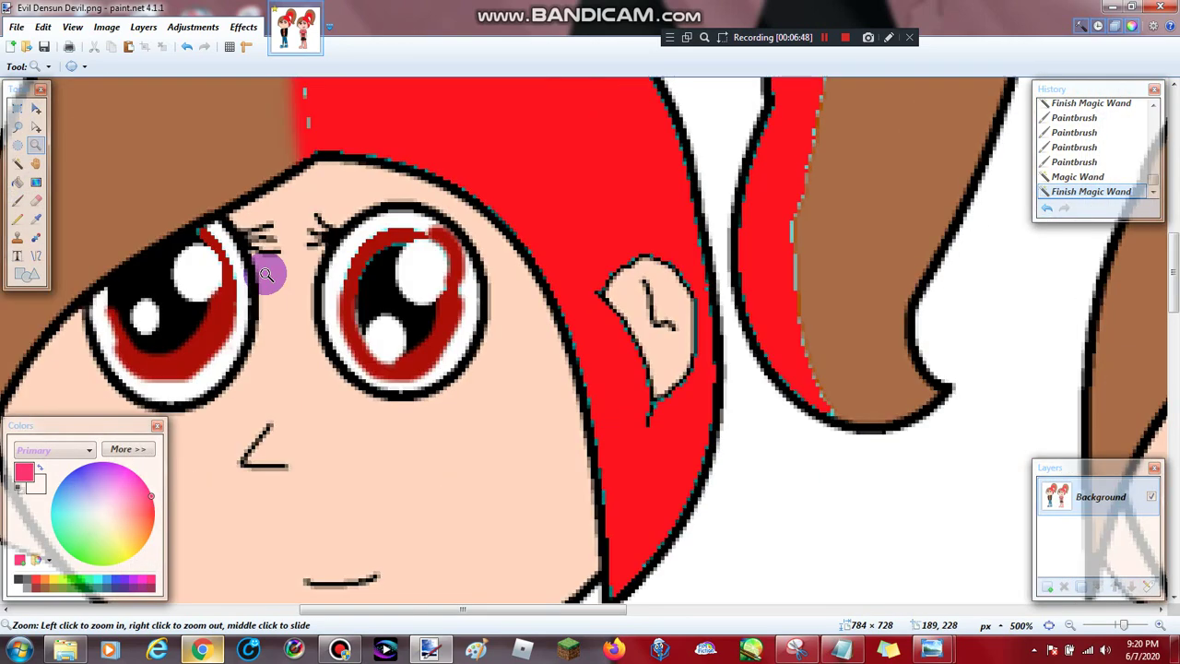
scroll(265, 274, "down", 1)
scroll(265, 274, "down", 15)
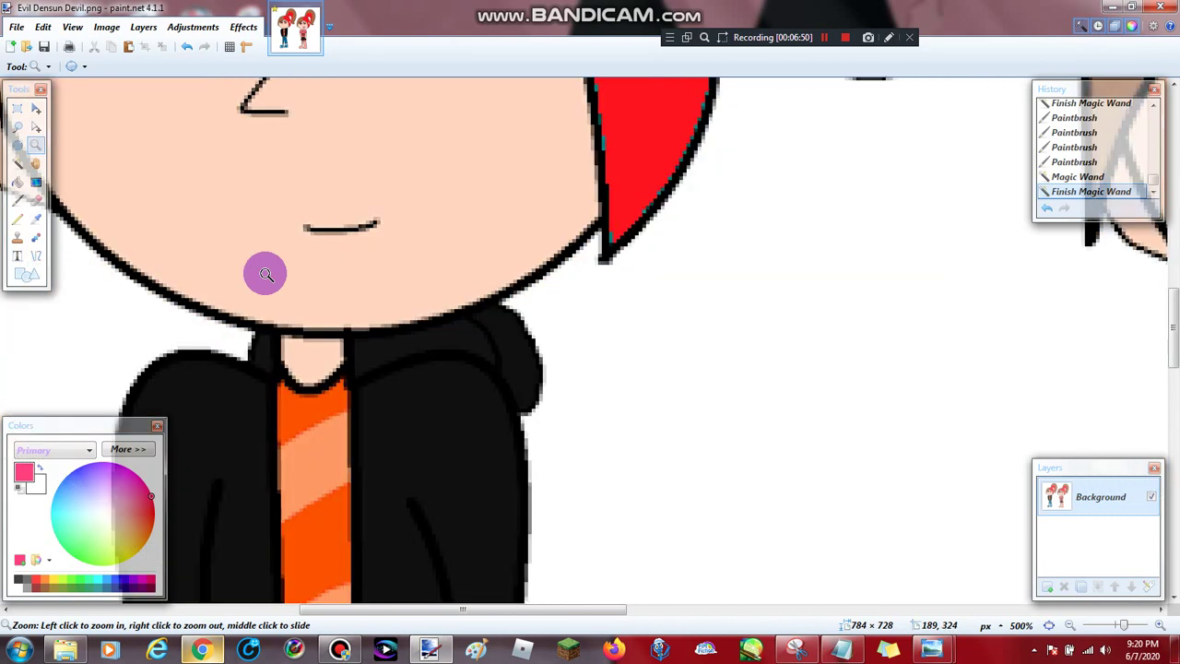
scroll(267, 270, "up", 4)
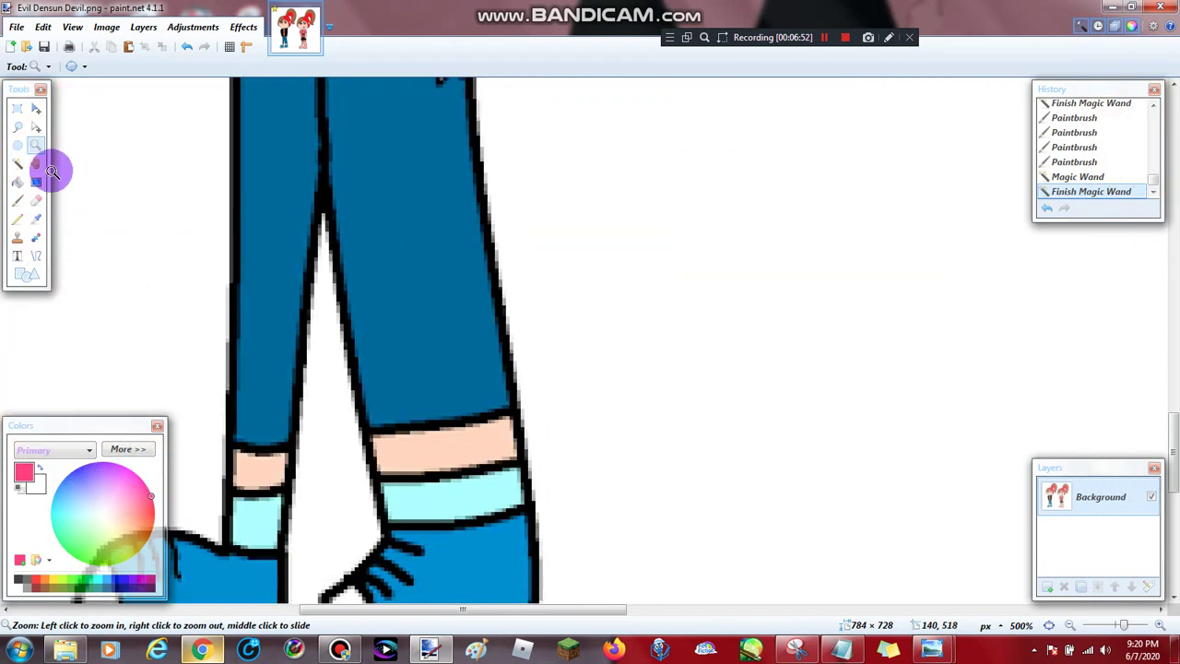
Select the first character's striped orange shirt with the Magic Wand and choose a medium pink for the Paintbrush.
left_click(17, 163)
scroll(278, 229, "up", 10)
scroll(278, 229, "up", 6)
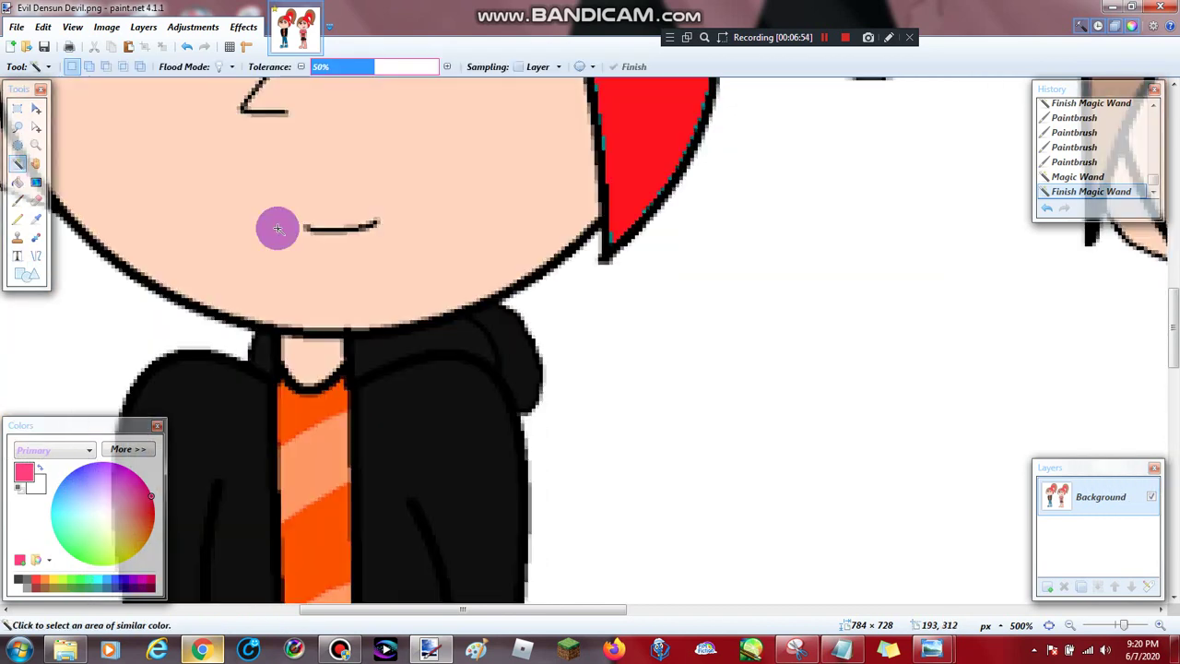
scroll(278, 228, "down", 2)
left_click(242, 272)
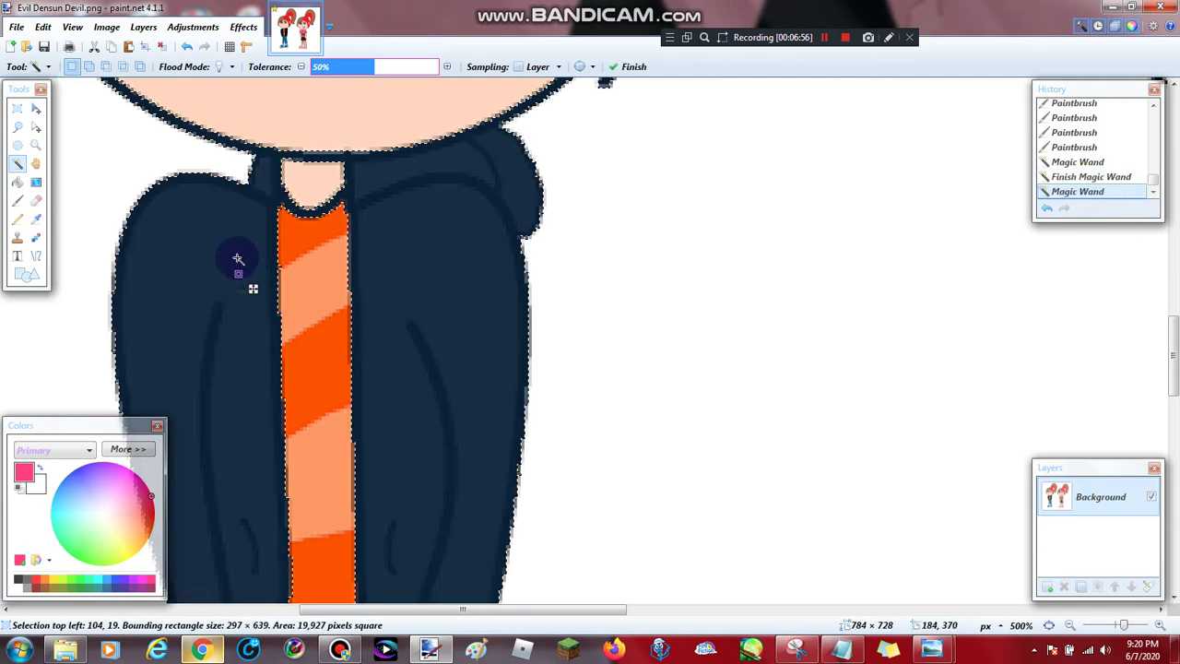
left_click(317, 251)
scroll(318, 244, "down", 2)
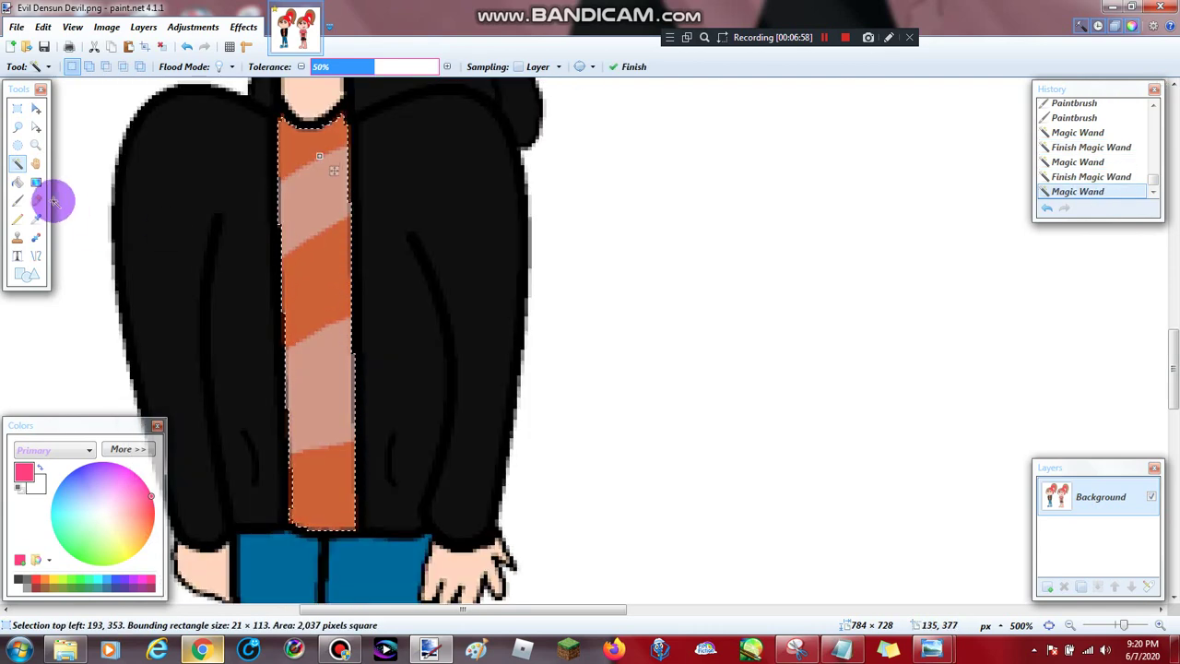
left_click(21, 199)
left_click(152, 521)
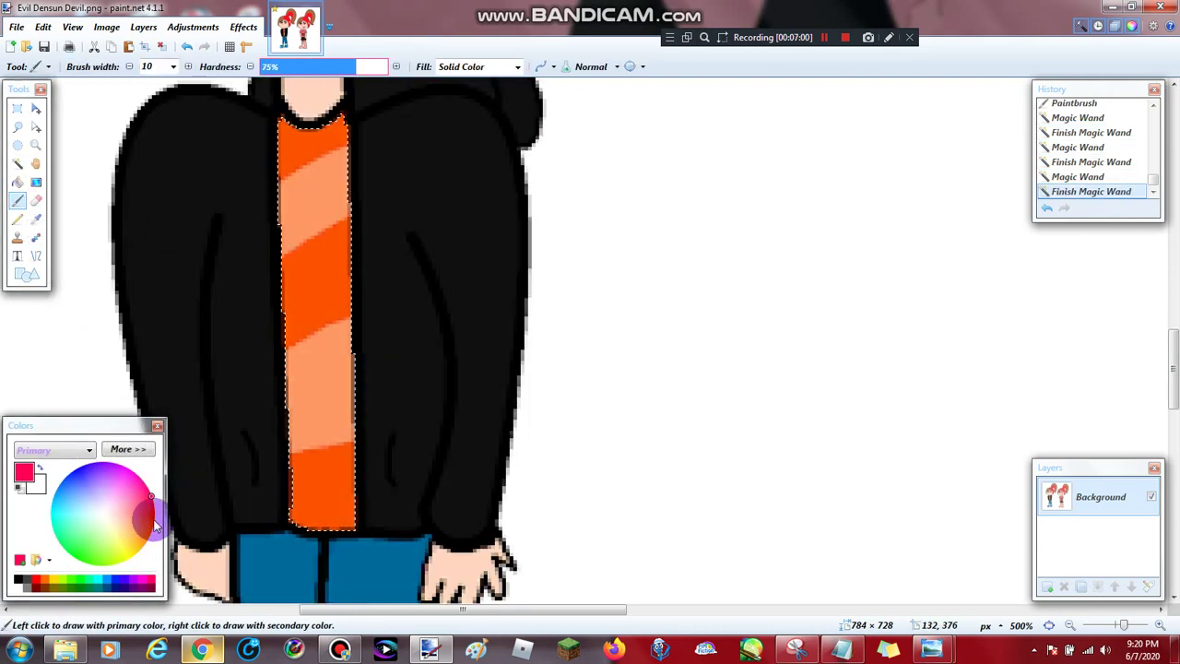
Try to select a single stripe of the first character's orange shirt with the Magic Wand.
left_click(17, 163)
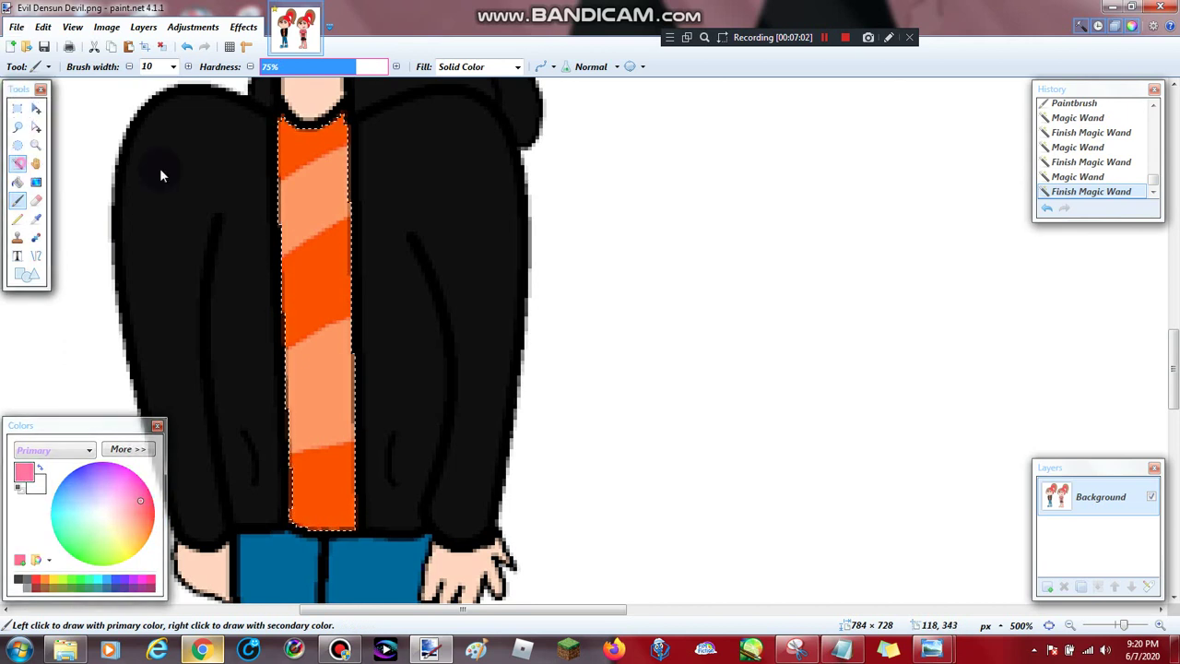
left_click(302, 164)
left_click(304, 202)
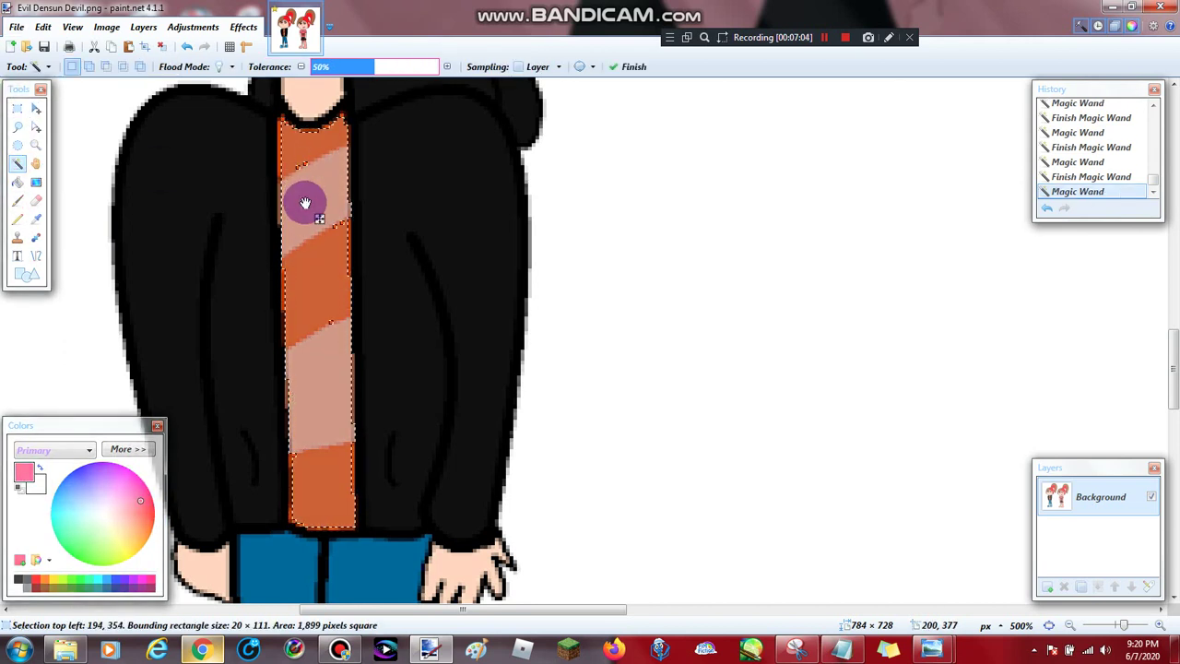
scroll(328, 163, "up", 20)
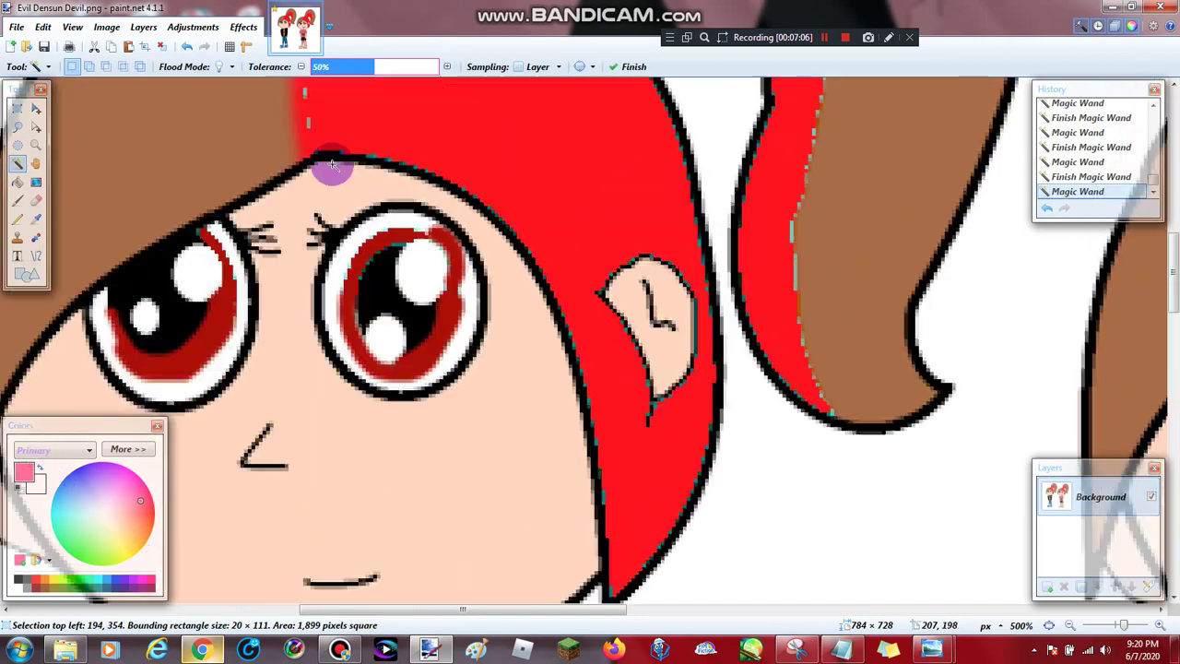
scroll(321, 121, "down", 20)
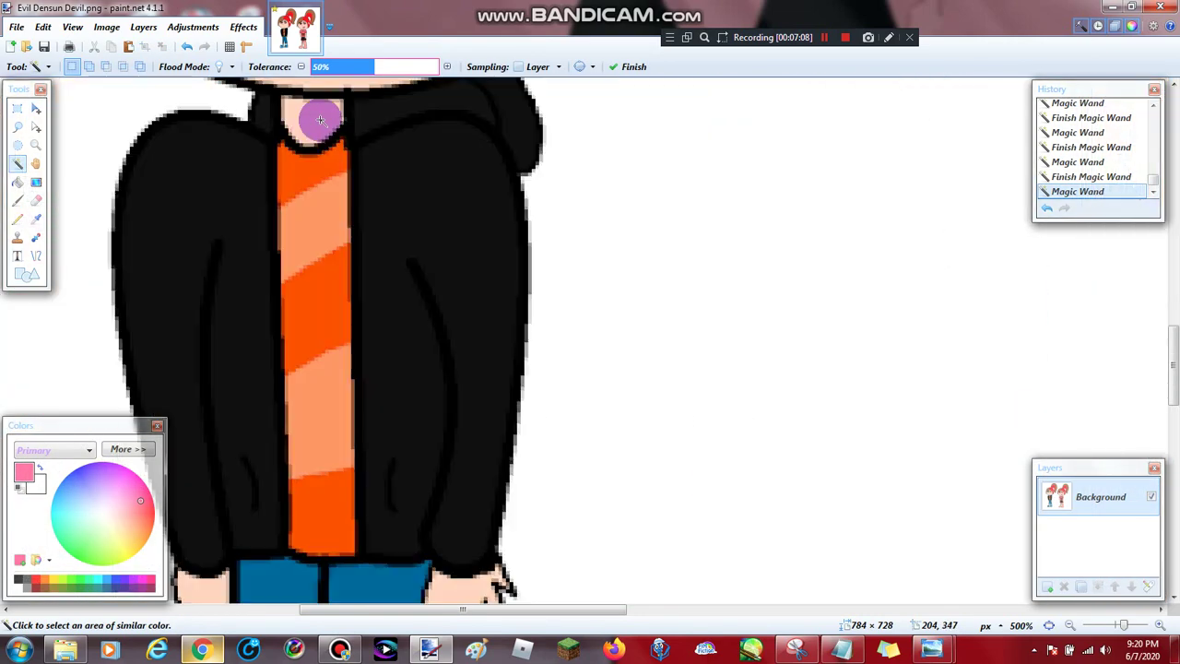
Set the Paintbrush width to 4 while focused on the first character's striped orange shirt.
left_click(36, 145)
left_click(209, 174)
left_click(249, 191)
left_click(286, 192)
left_click(337, 191)
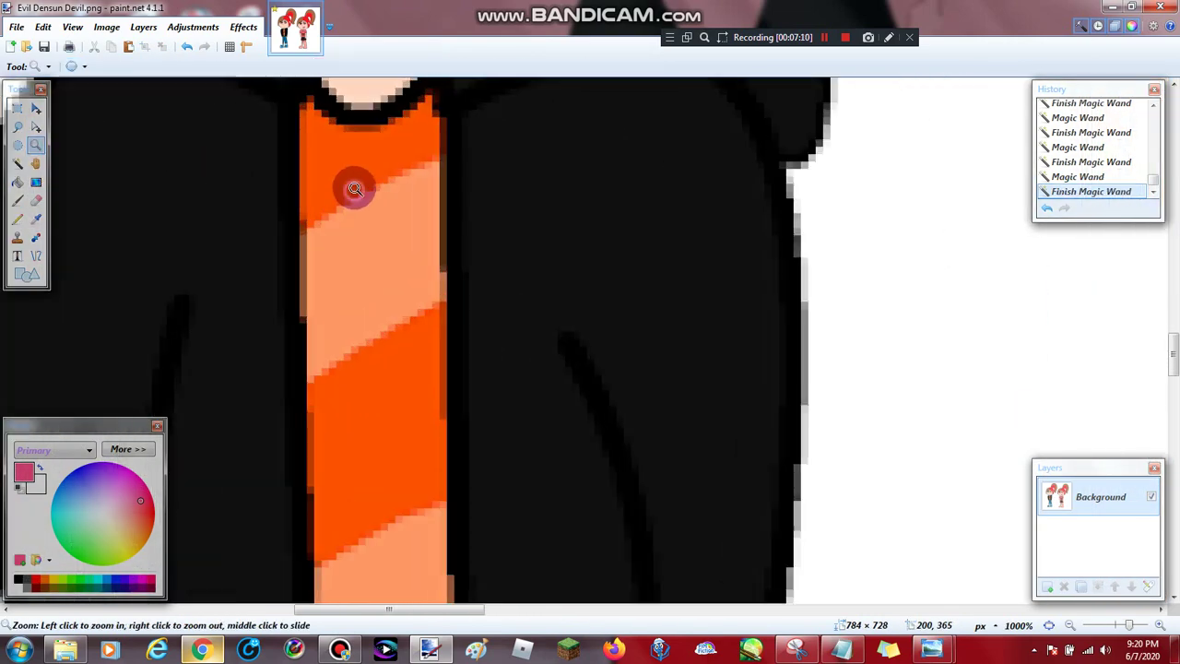
left_click(353, 191)
left_click(351, 180)
left_click(350, 164)
left_click(25, 205)
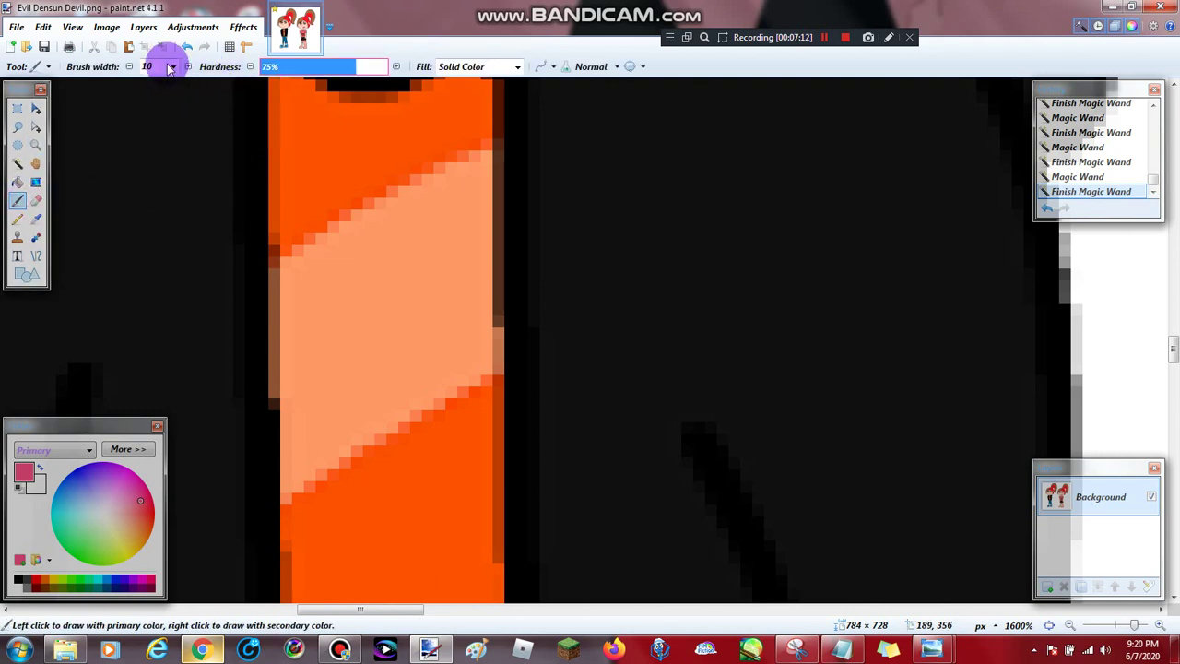
left_click(174, 67)
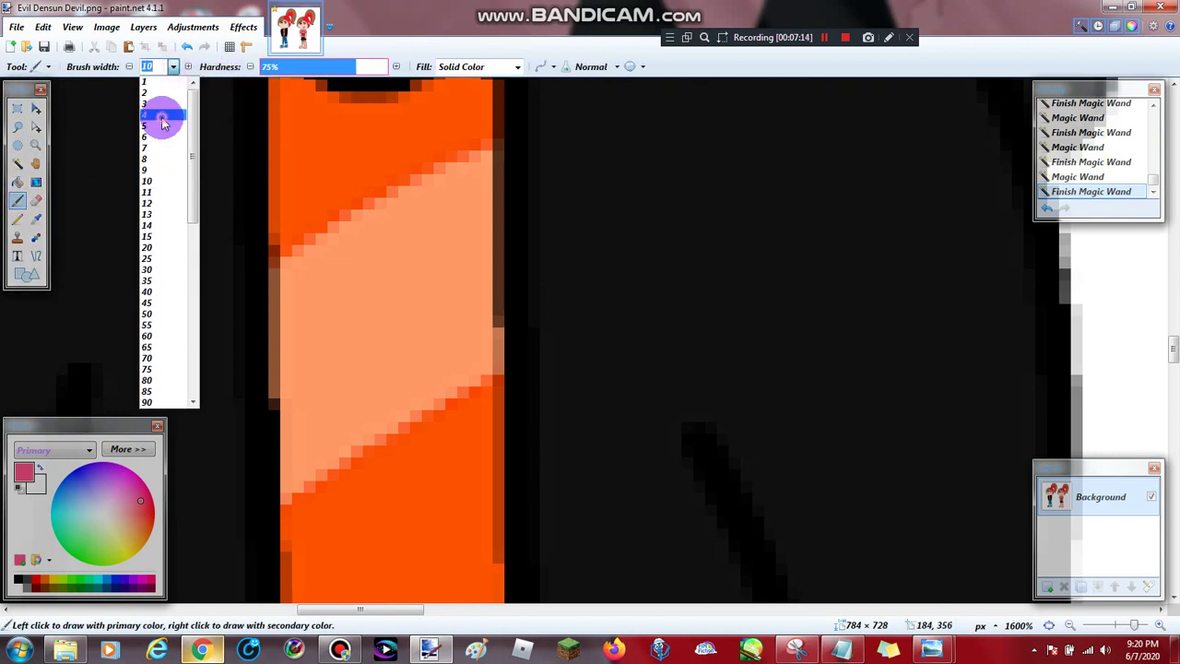
left_click(162, 116)
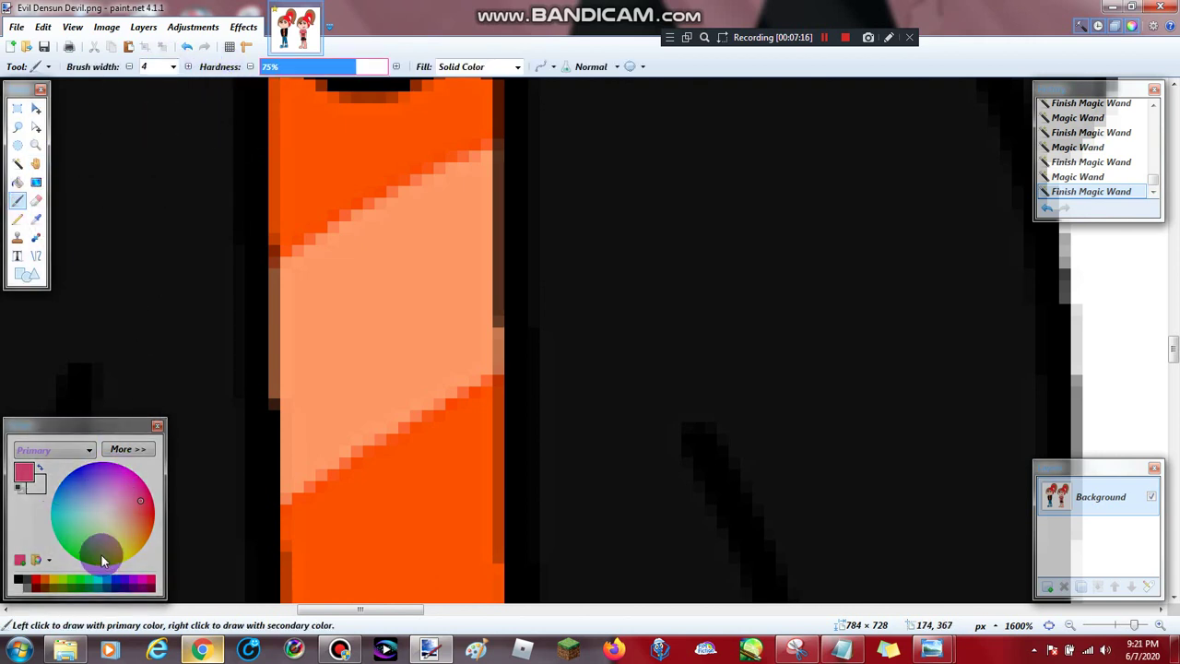
Review the hair, eyes and outfits of both characters side by side.
left_click(36, 145)
right_click(331, 249)
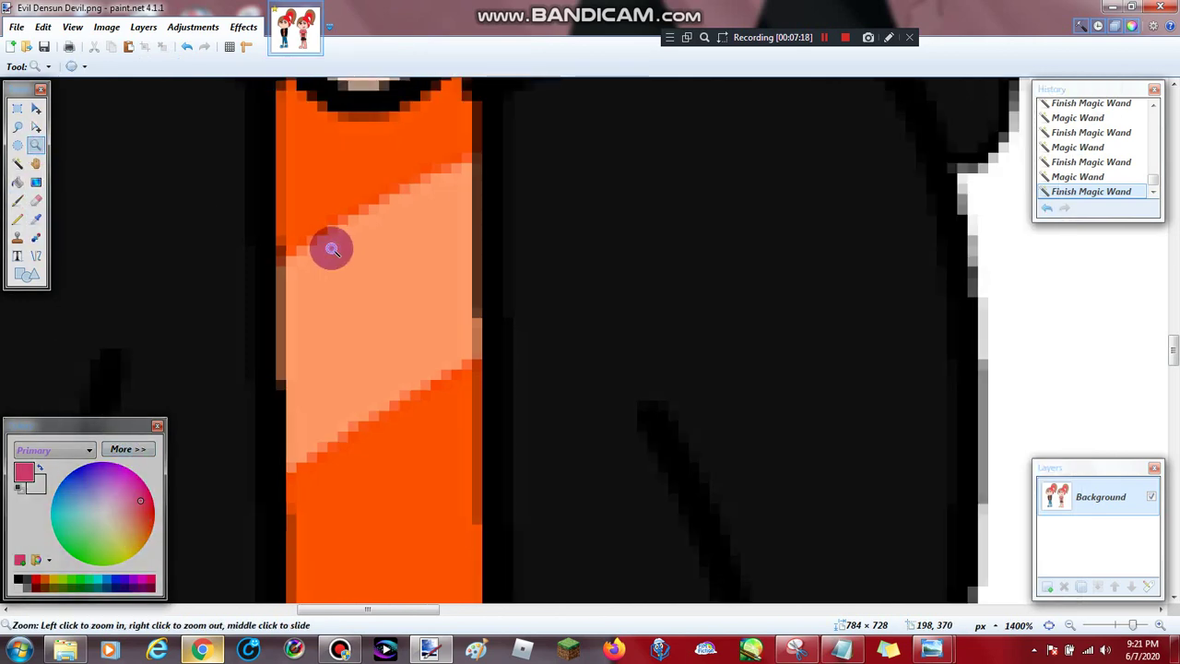
right_click(332, 249)
right_click(320, 254)
right_click(308, 260)
right_click(295, 264)
right_click(278, 270)
right_click(267, 273)
right_click(266, 274)
right_click(267, 275)
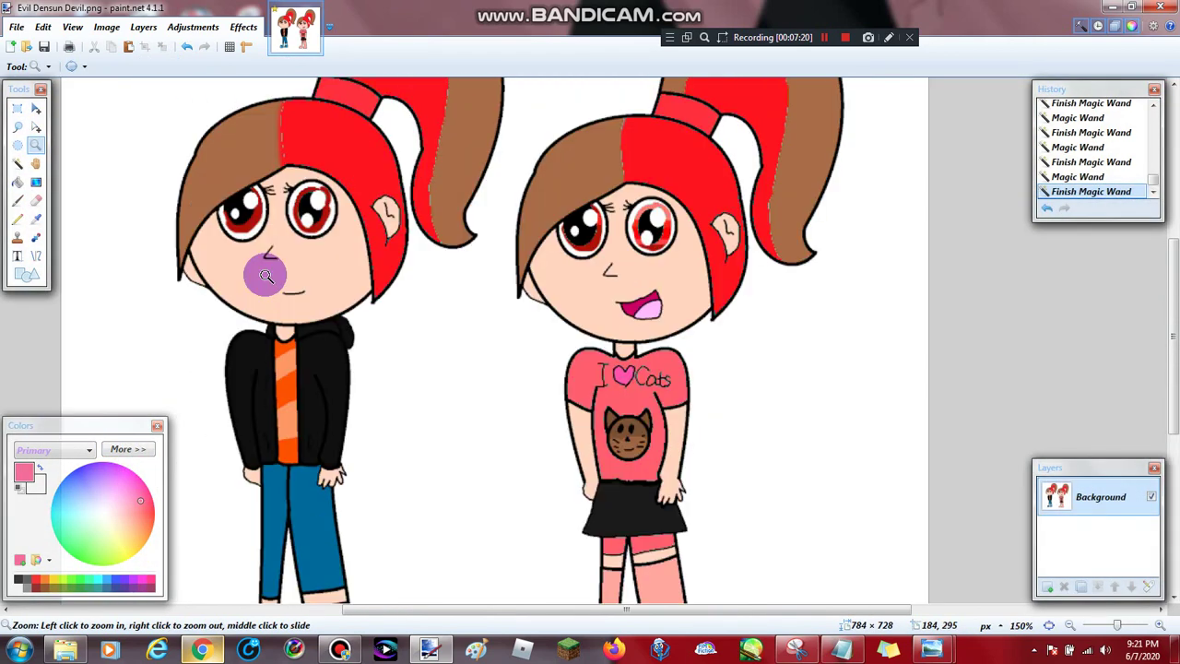
scroll(266, 275, "down", 1)
right_click(266, 275)
left_click_drag(363, 215, 360, 213)
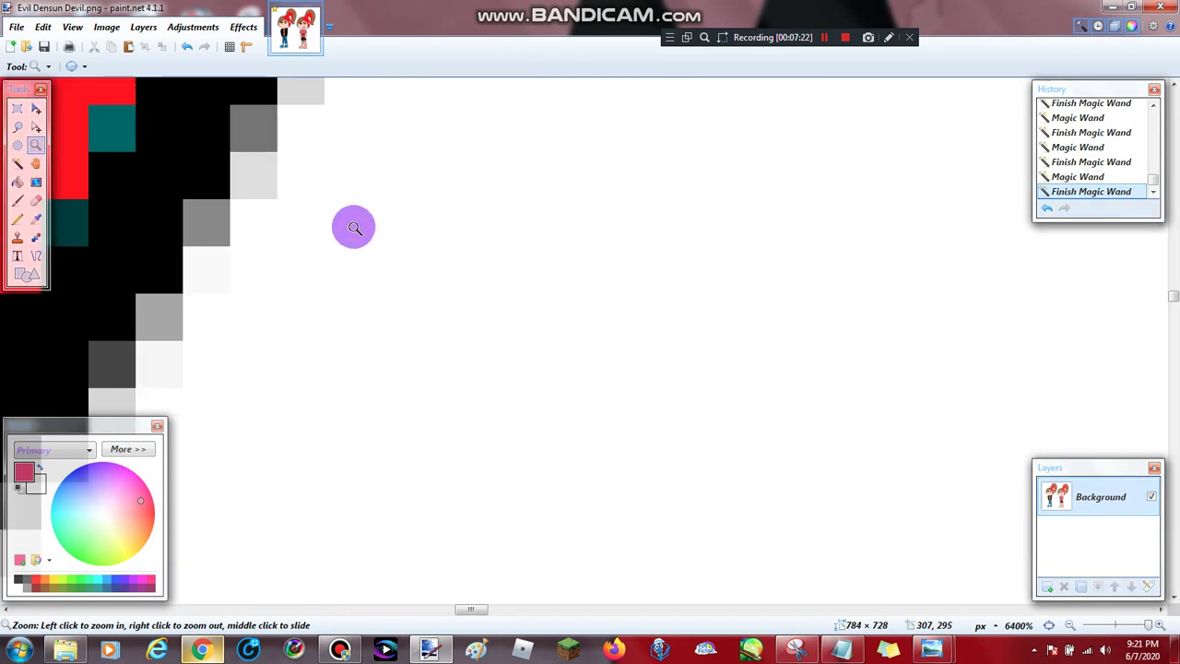
right_click(354, 224)
scroll(354, 223, "up", 3)
right_click(354, 223)
right_click(354, 224)
right_click(355, 226)
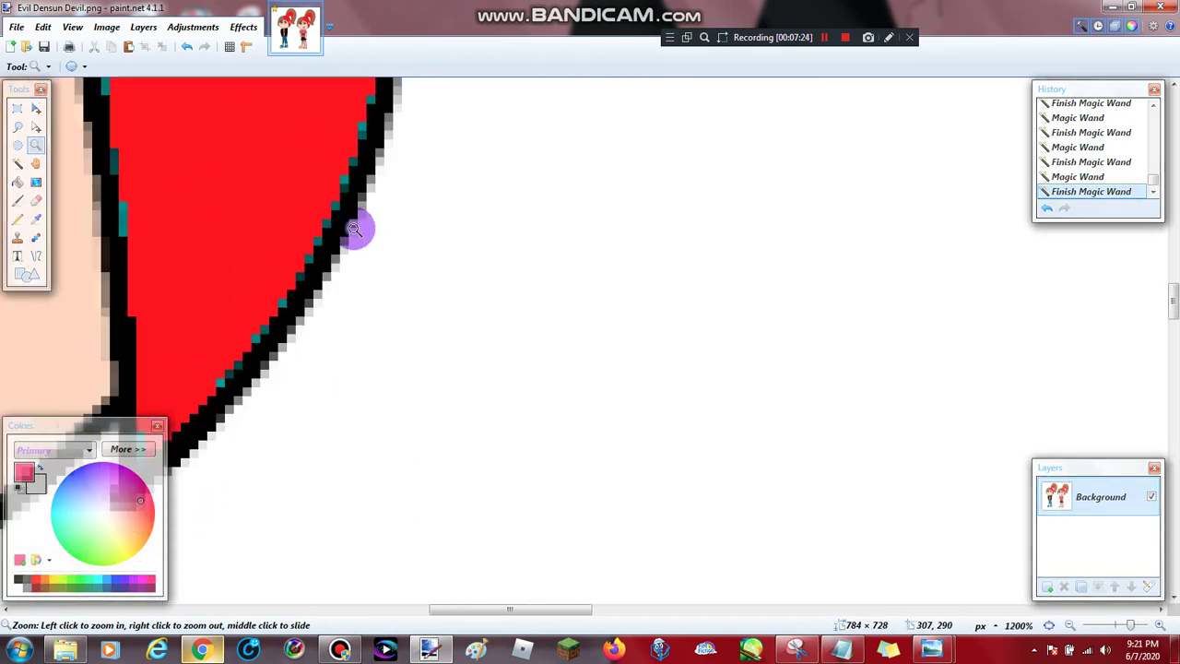
right_click(356, 228)
right_click(354, 228)
right_click(354, 229)
right_click(354, 229)
right_click(354, 228)
right_click(354, 229)
right_click(354, 228)
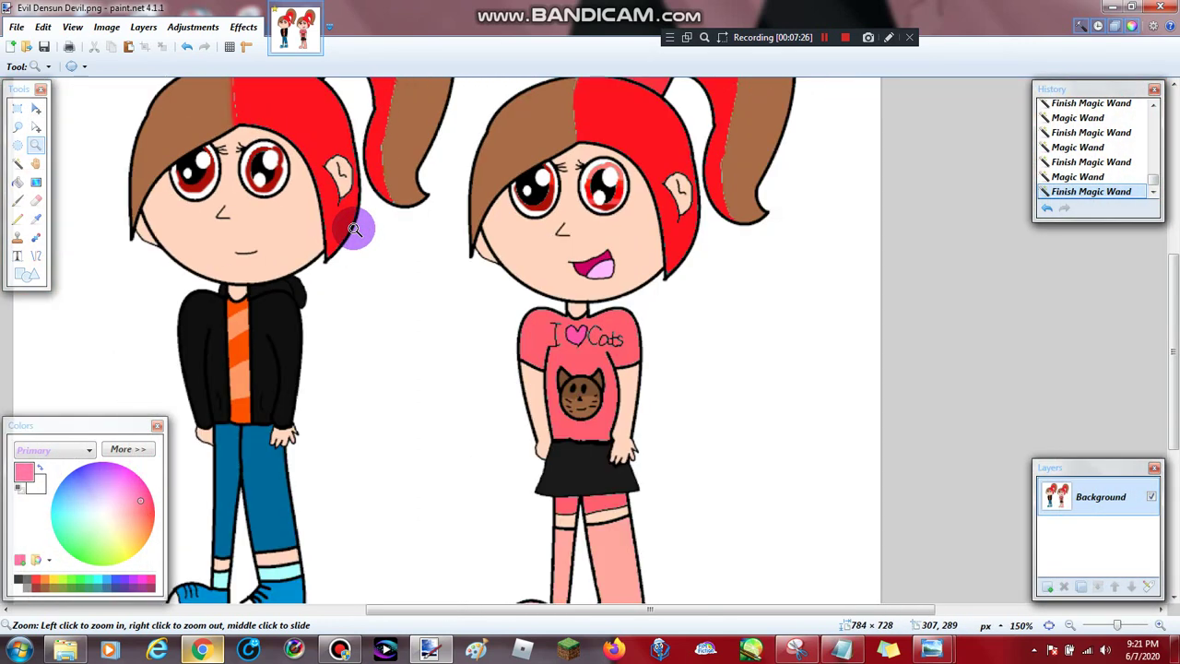
scroll(316, 214, "up", 2)
scroll(317, 214, "down", 2)
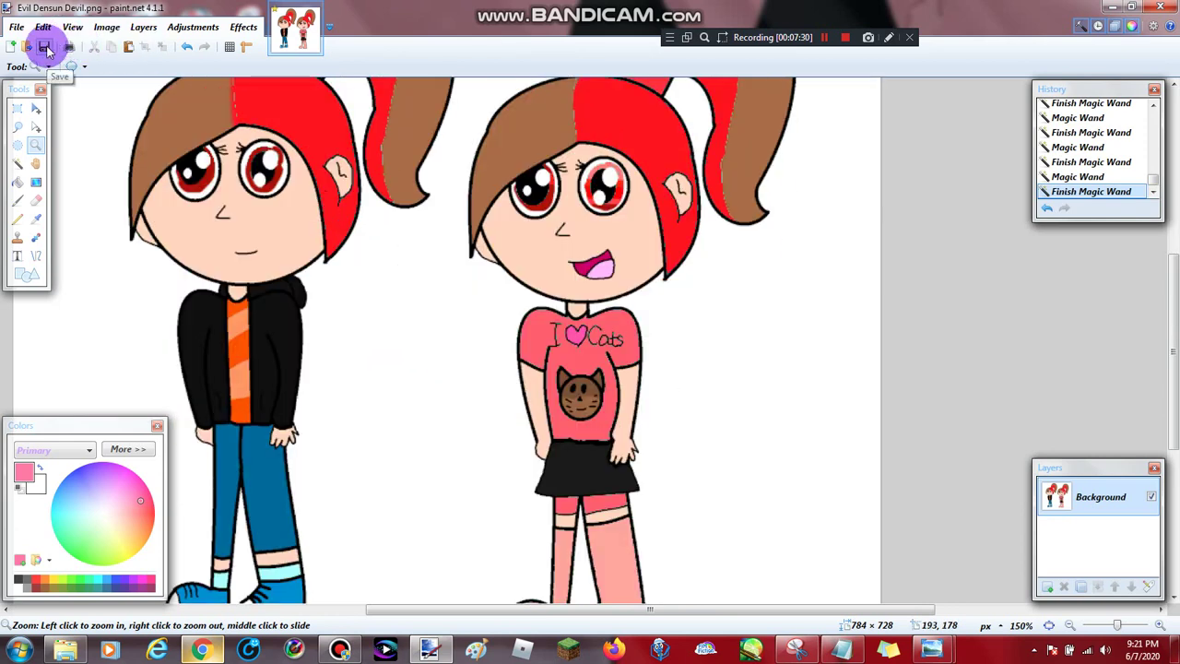
Inspect the second character in the save preview and cancel the save.
left_click_drag(666, 314, 558, 198)
left_click_drag(679, 369, 677, 326)
scroll(645, 305, "up", 3)
scroll(645, 305, "down", 1)
left_click(794, 163)
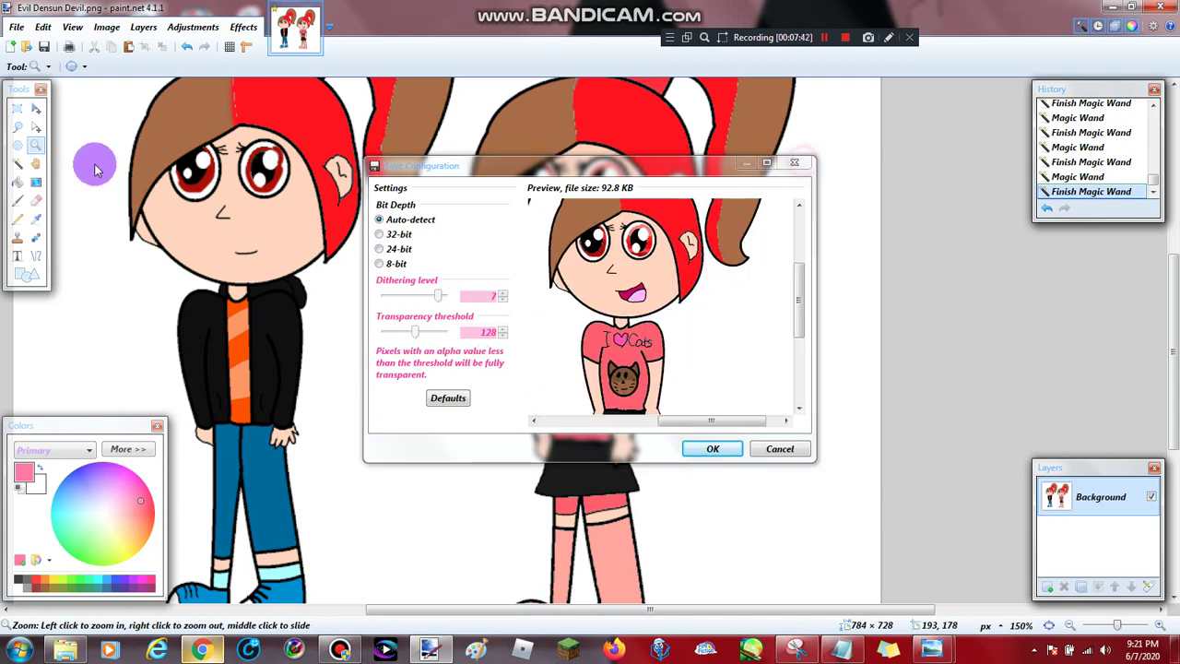
Select the pink heart on the second character's shirt with the Magic Wand.
left_click(18, 164)
left_click(576, 338)
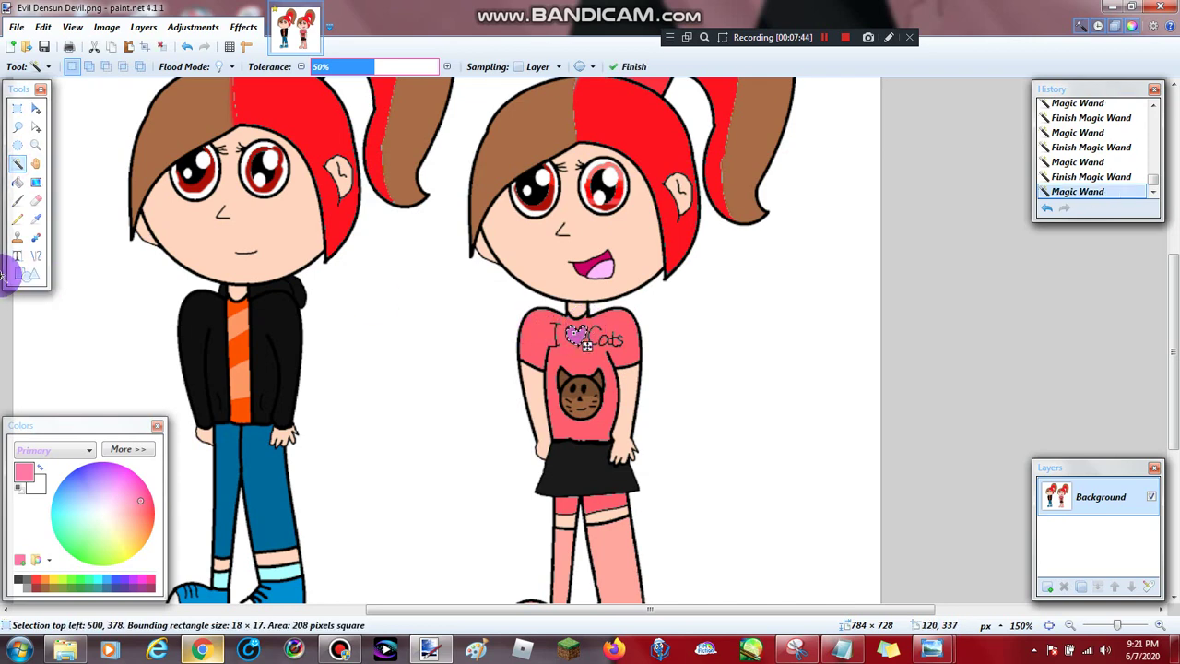
left_click(18, 202)
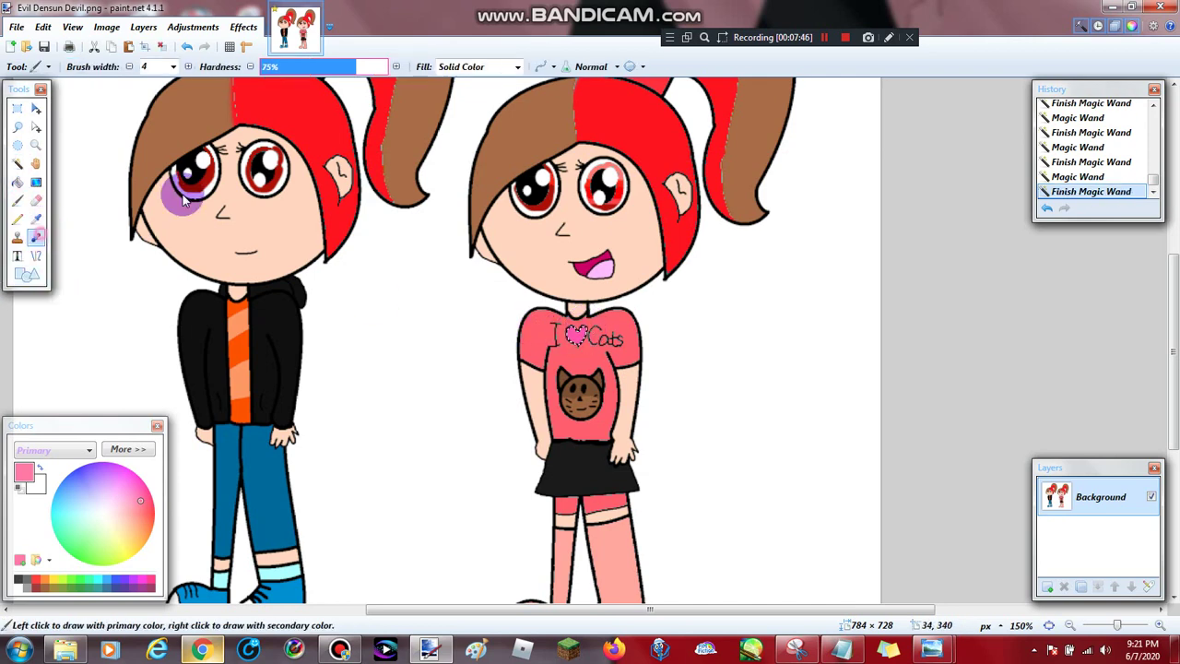
key("r")
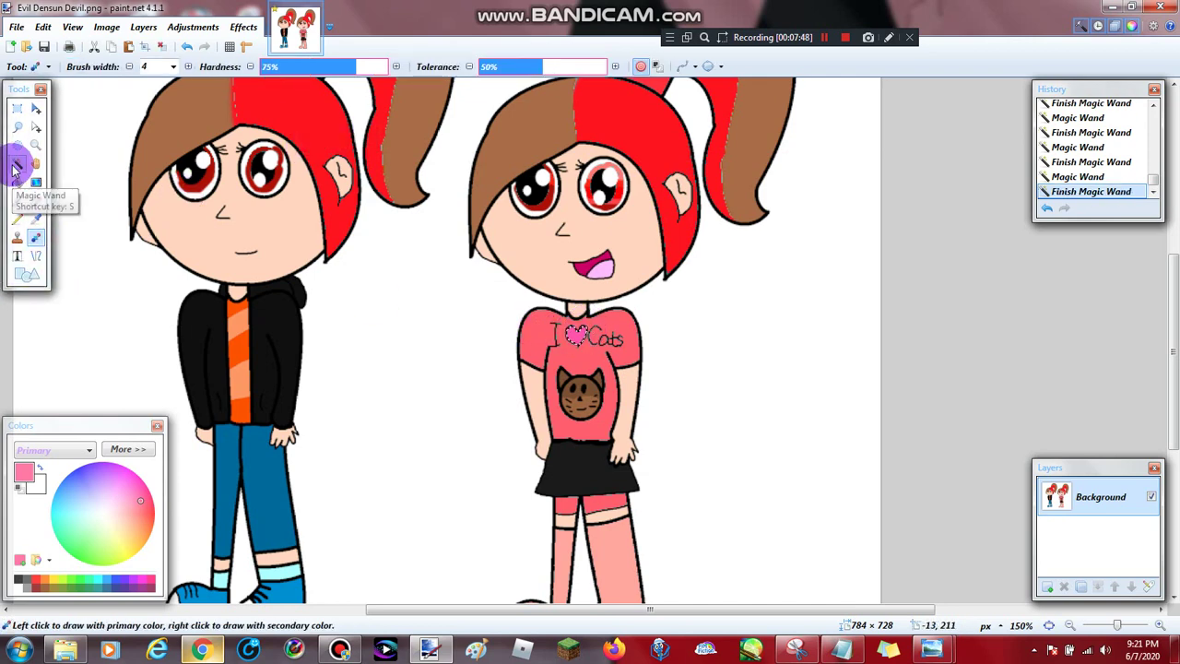
Sample a red from the drawing with the Color Picker and adjust the primary color to dark red B72227.
left_click(36, 221)
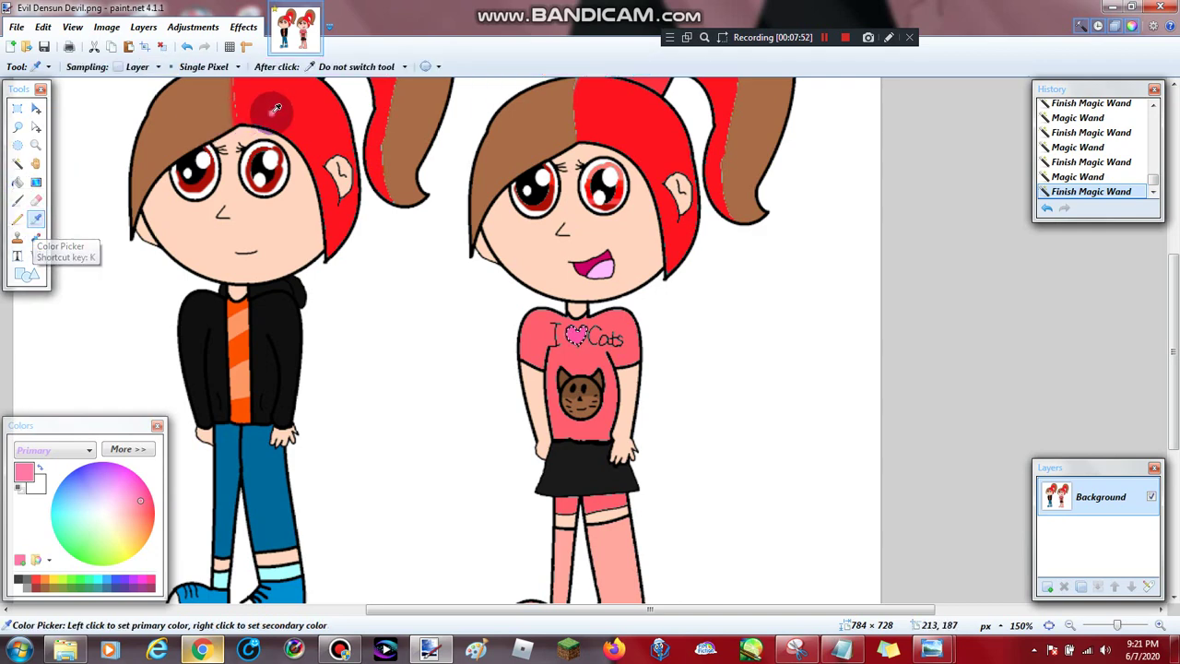
left_click(271, 111)
left_click(19, 164)
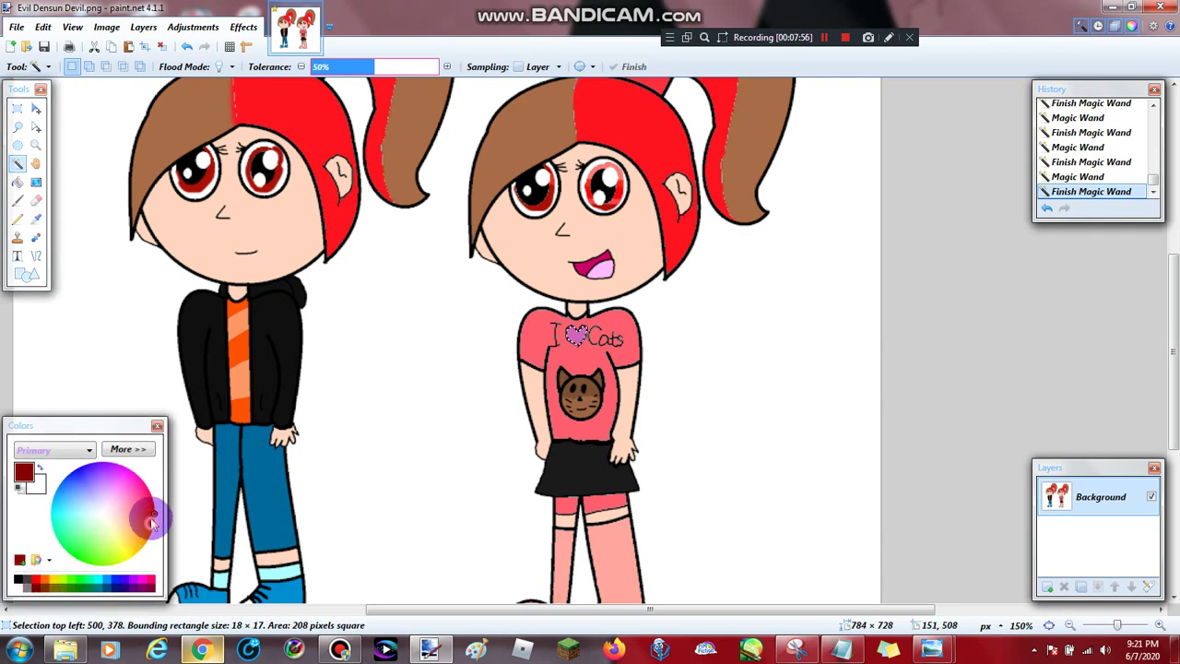
left_click(124, 449)
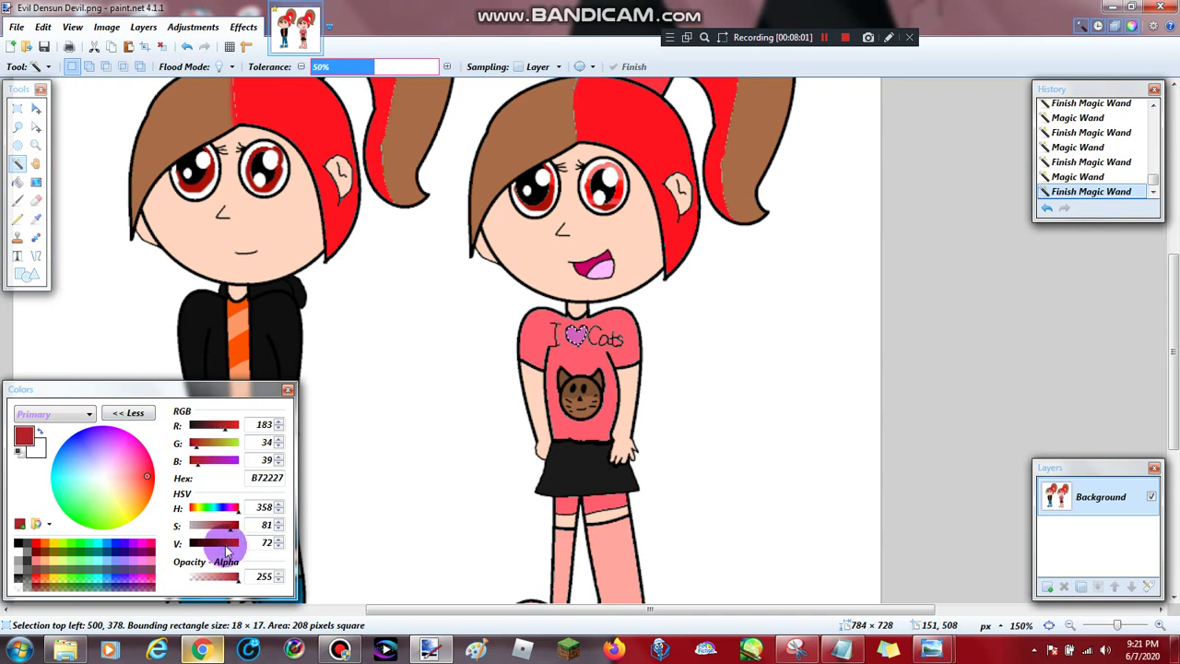
Paint the selected shirt heart dark red with the Paintbrush and clear the selection.
left_click(18, 199)
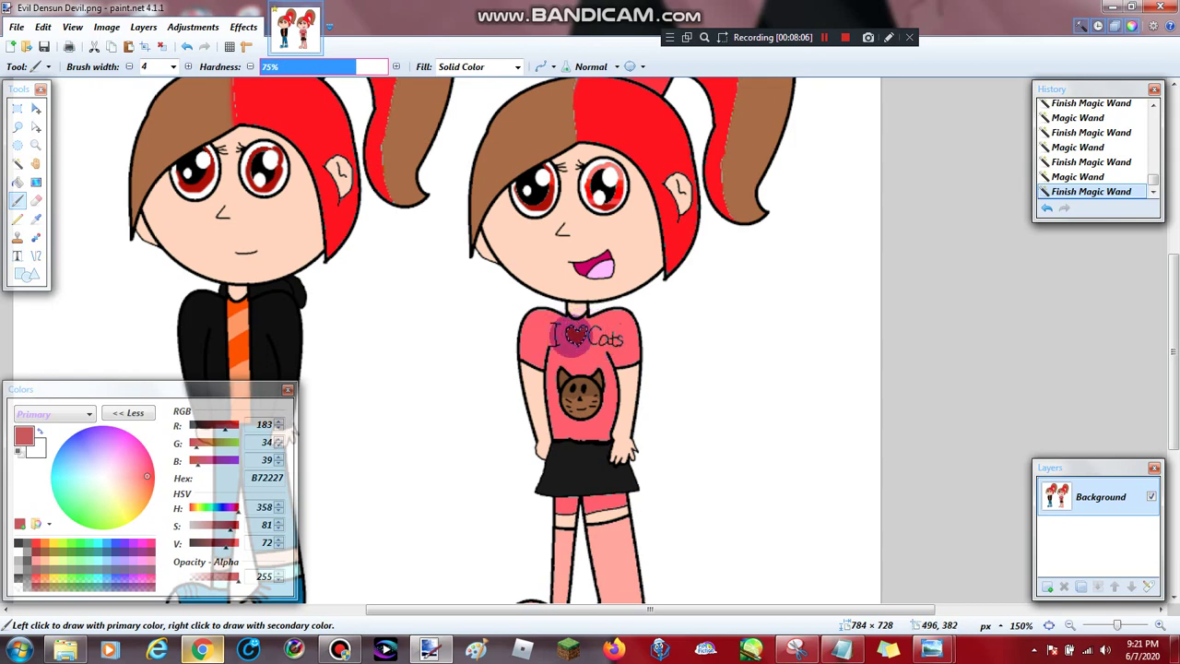
left_click(572, 335)
scroll(427, 303, "up", 5)
left_click(333, 237)
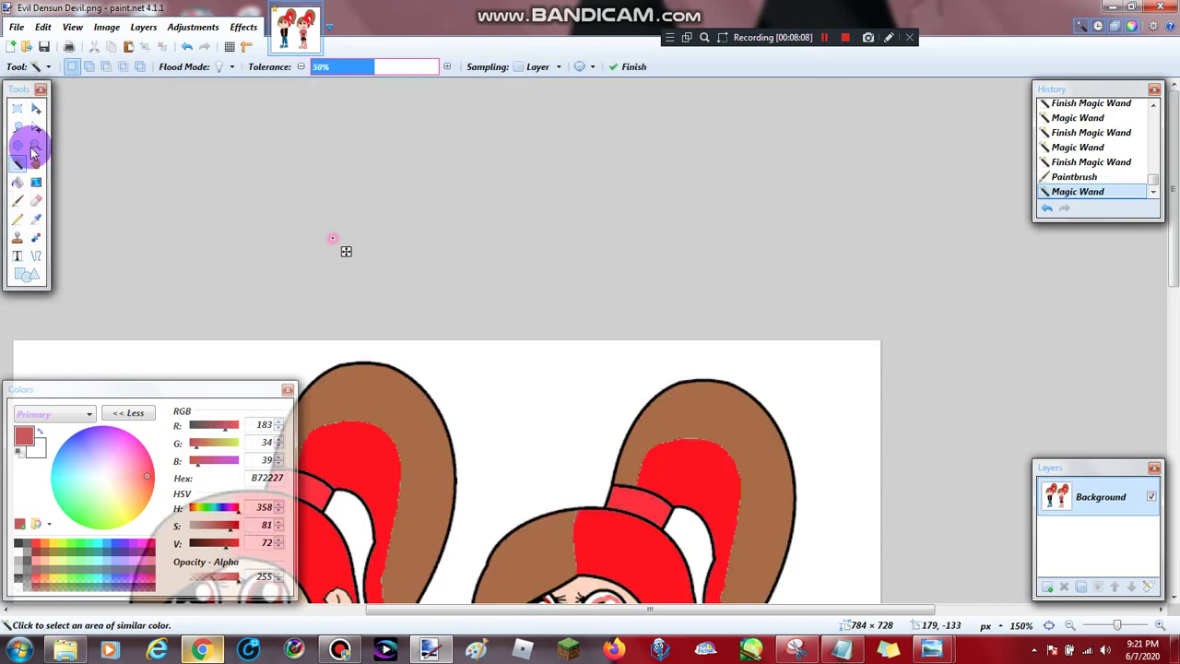
Reselect the shirt heart up close with the Magic Wand and paint over the leftover pink pixels near its lower edge.
left_click(599, 472)
left_click(501, 256)
left_click(502, 256)
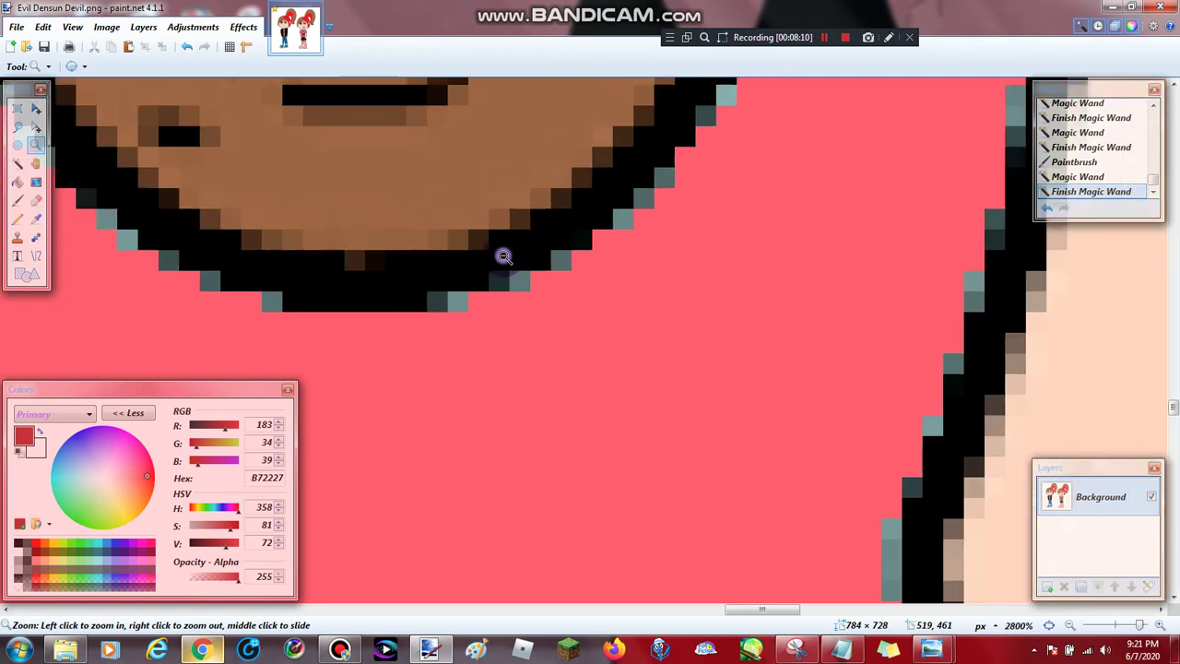
left_click(504, 257)
scroll(356, 239, "up", 5)
right_click(369, 239)
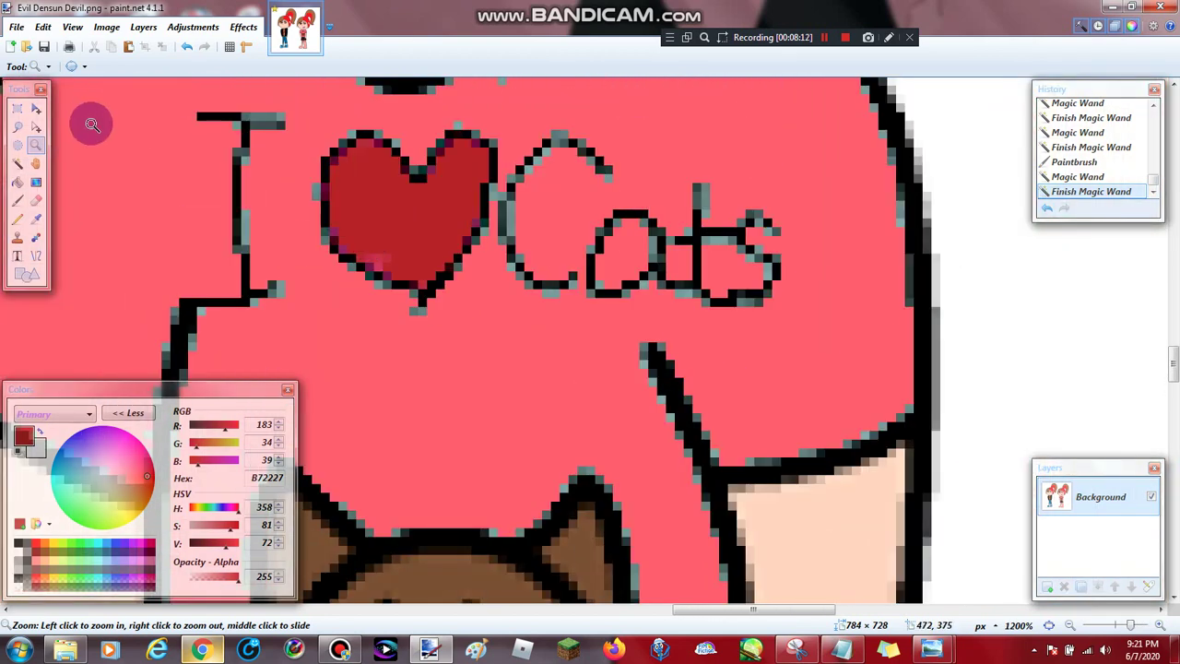
left_click(399, 191)
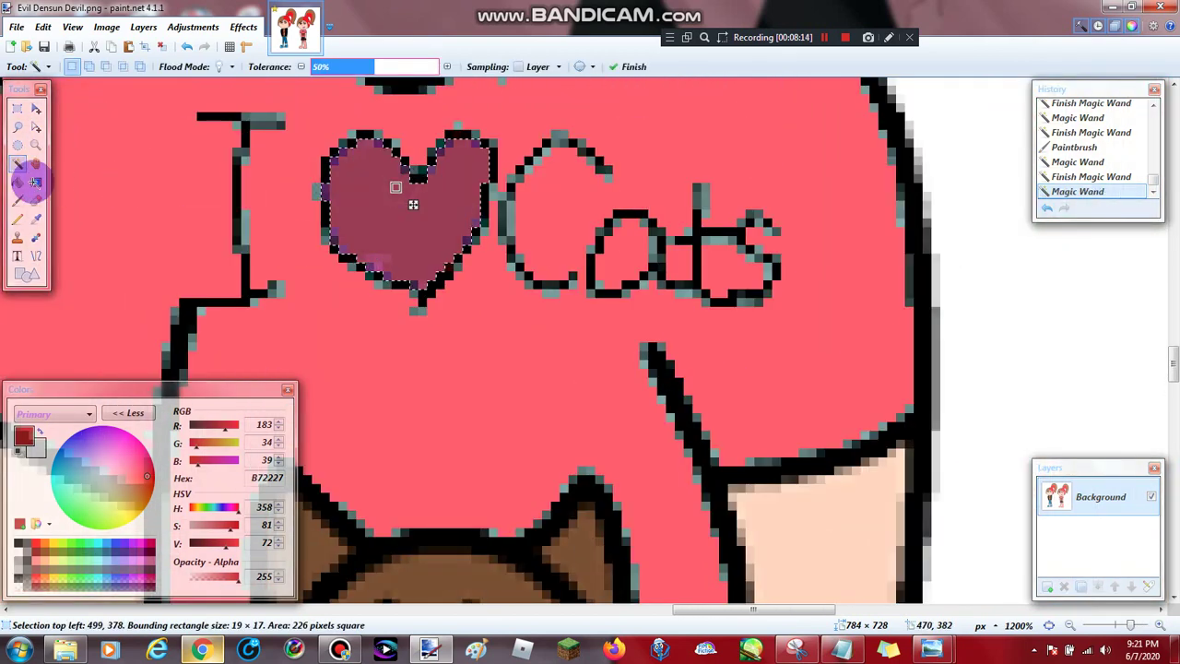
left_click(16, 200)
left_click_drag(372, 252, 369, 197)
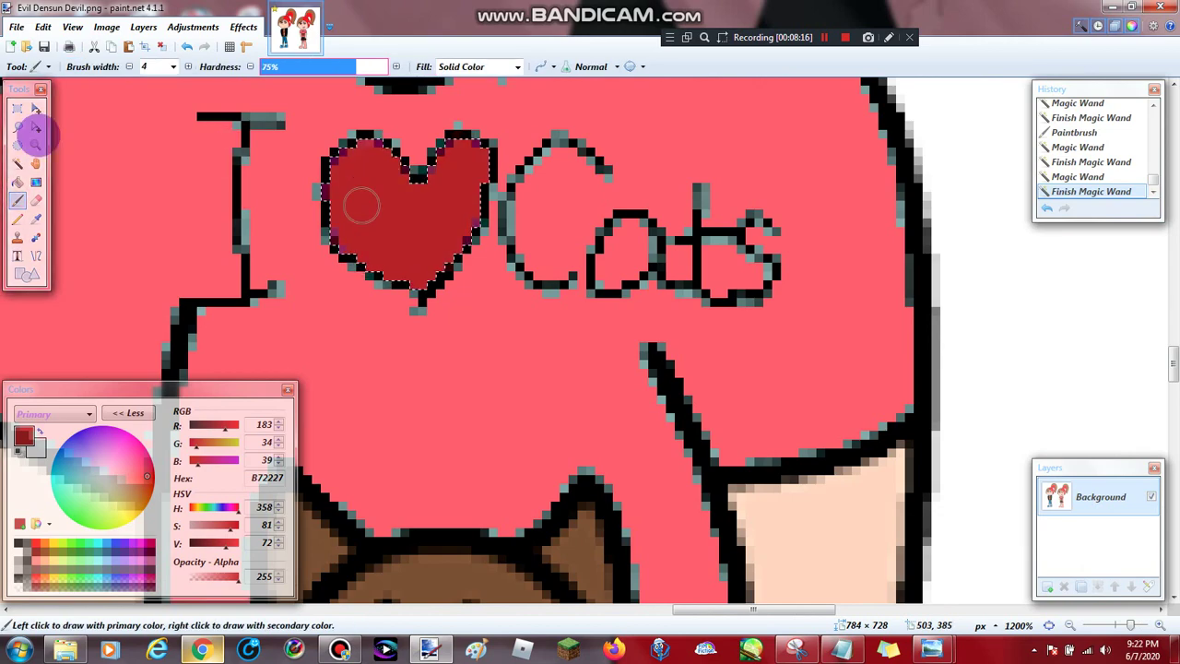
Clear the selection around the second character's shirt heart.
left_click(35, 145)
scroll(327, 222, "down", 5)
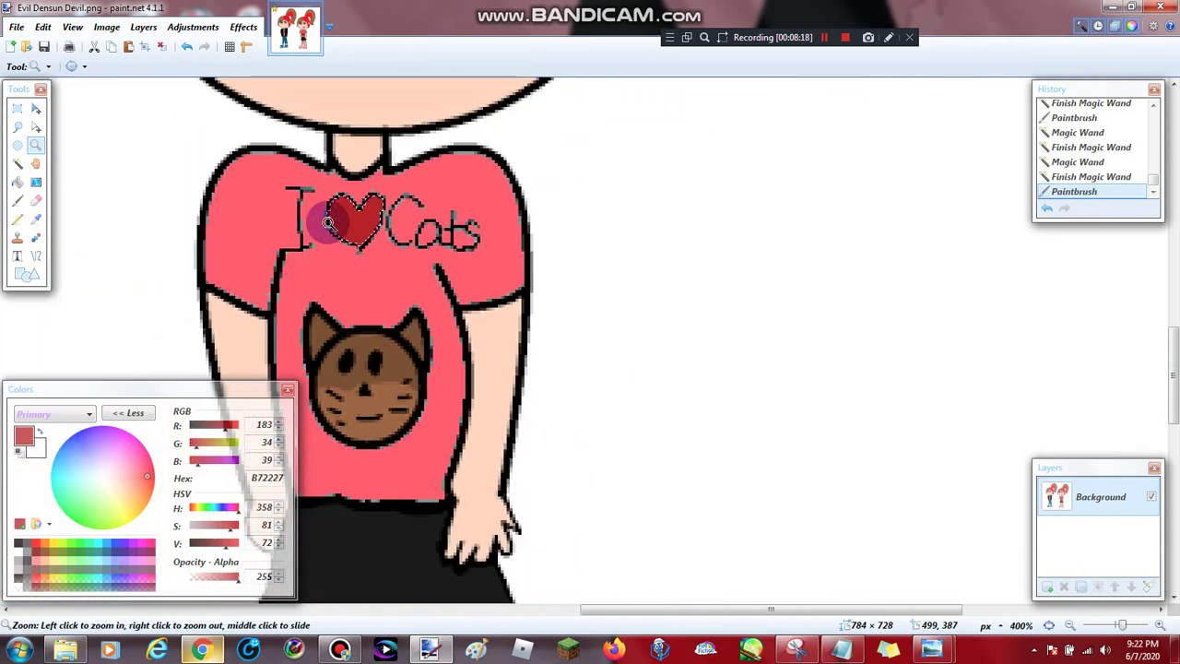
scroll(327, 222, "up", 8)
scroll(210, 204, "up", 3)
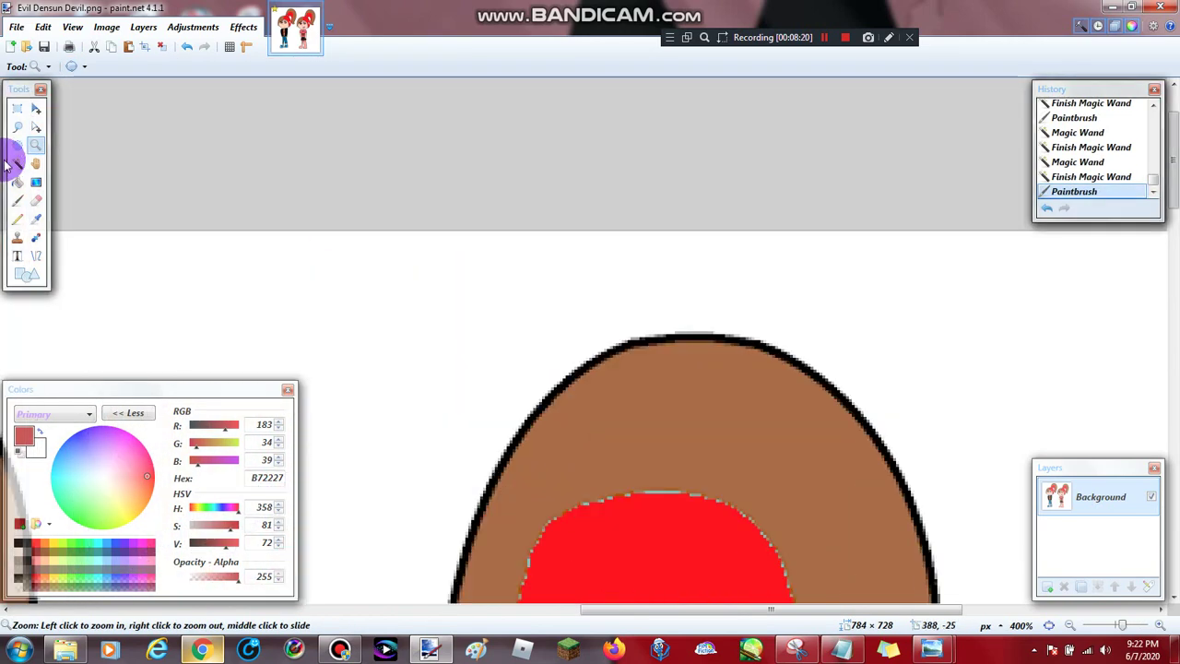
left_click(211, 164)
Switch to Chrome to check the DevilDaily reference image, and return to the paint.net drawing.
left_click(211, 649)
left_click(209, 650)
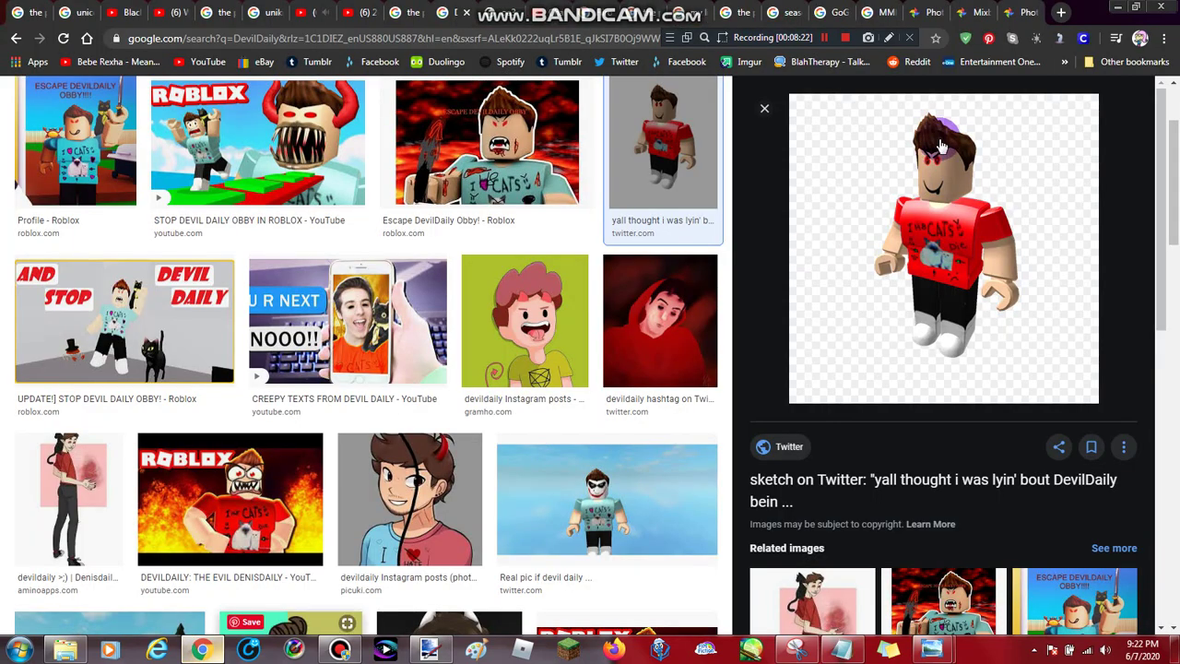
left_click(1118, 11)
left_click(401, 147)
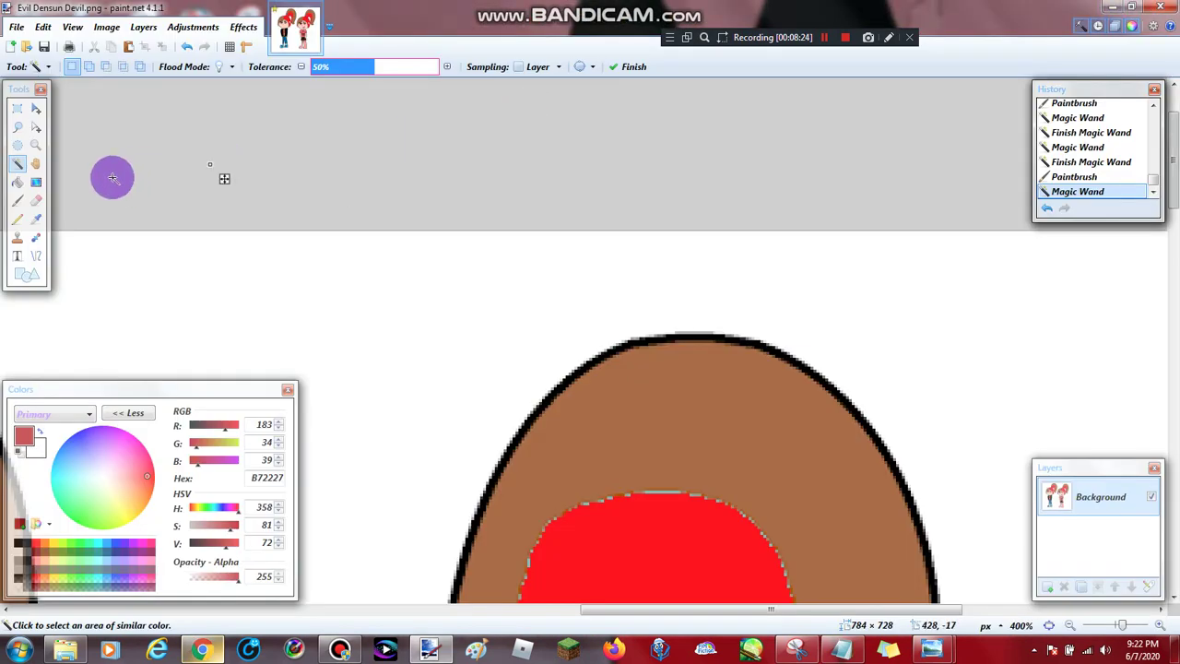
Check the whole drawing and compare both characters from ponytails to shoes.
left_click(36, 145)
right_click(342, 268)
right_click(347, 277)
right_click(353, 319)
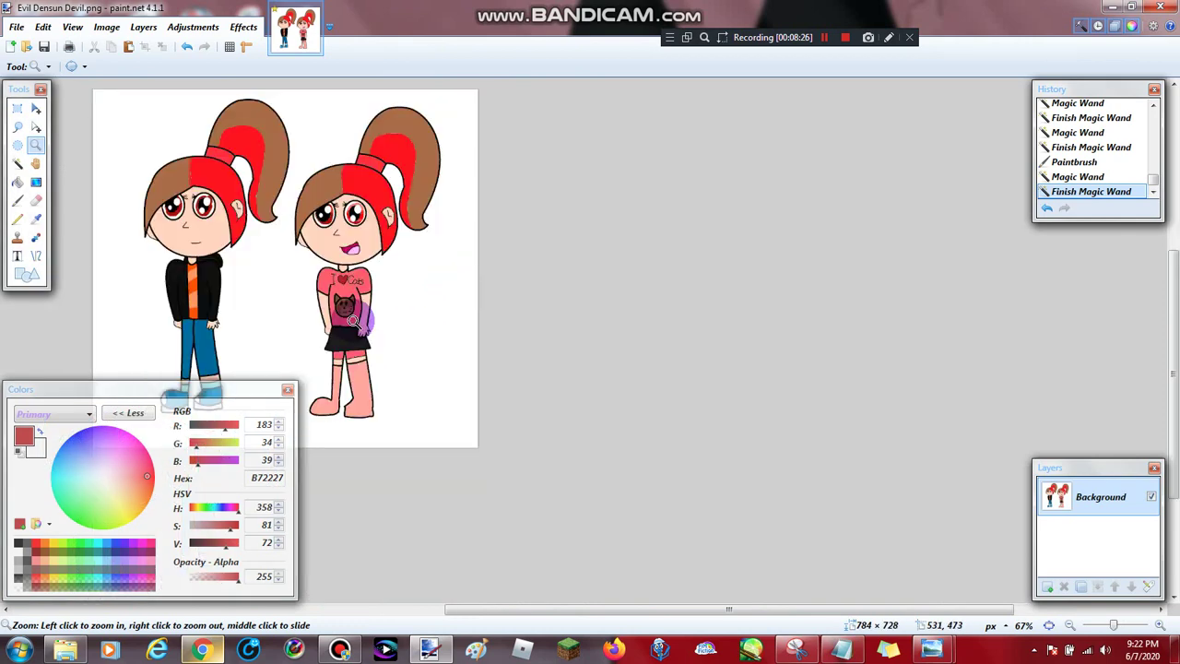
left_click(316, 256)
left_click(316, 256)
left_click_drag(613, 611, 485, 616)
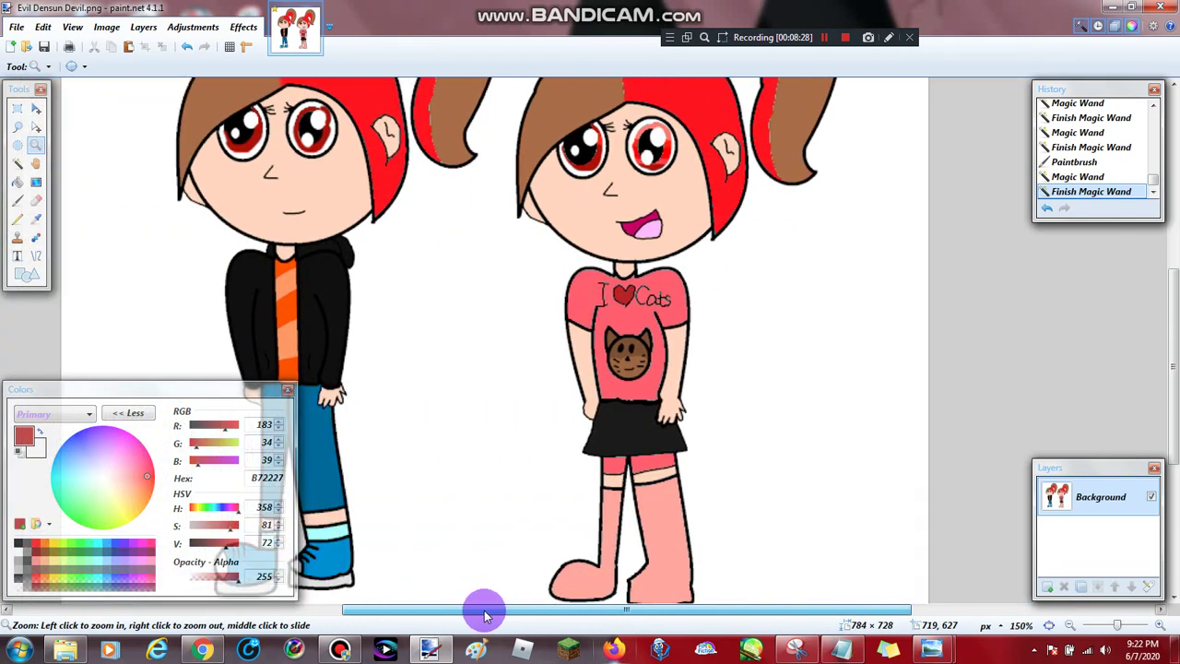
scroll(474, 440, "up", 3)
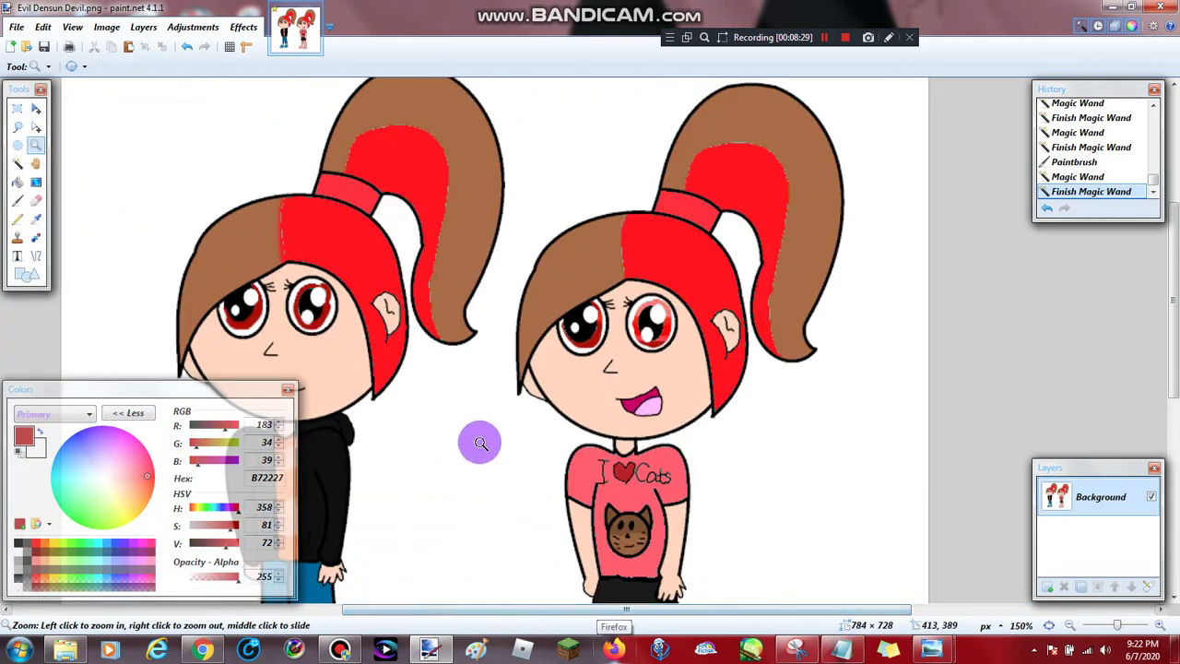
Choose white as the primary color and save Evil Densun Devil.png with Auto-detect bit depth.
left_click(148, 418)
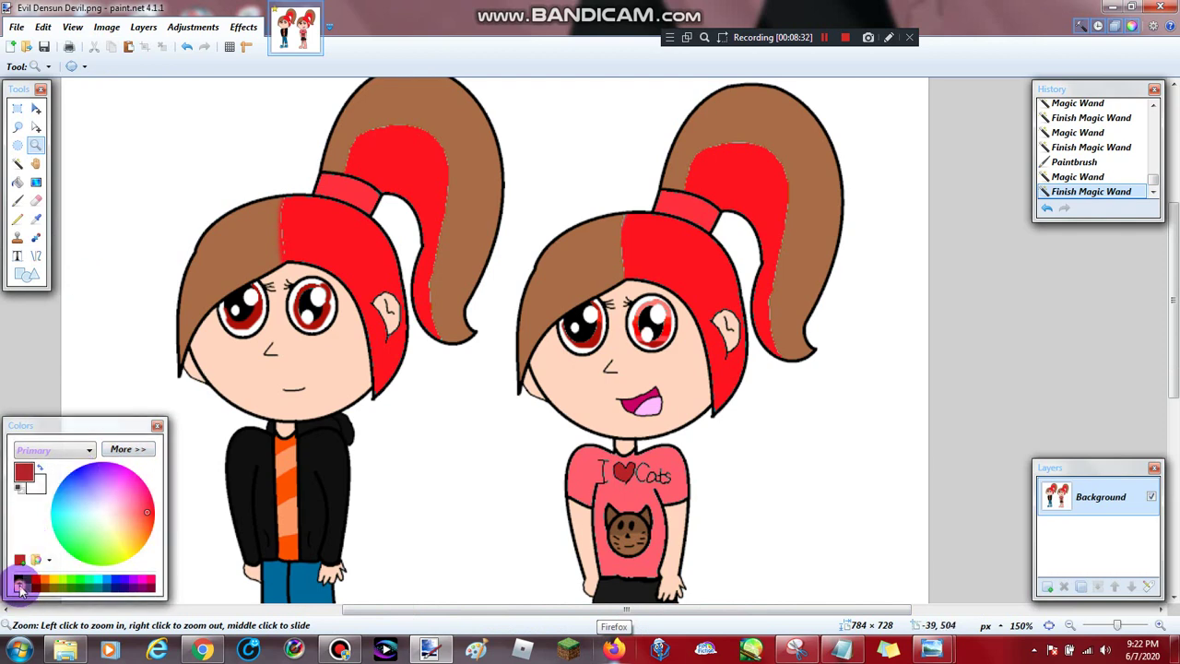
left_click(18, 586)
left_click(44, 47)
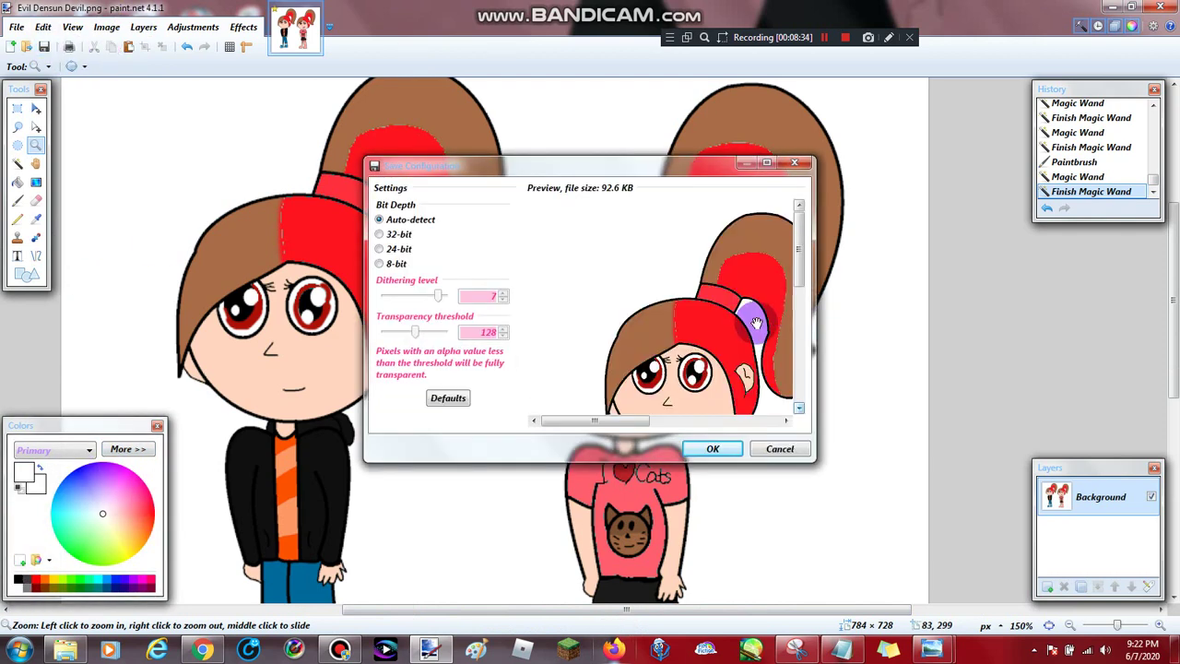
left_click_drag(750, 321, 577, 235)
left_click_drag(728, 281, 616, 261)
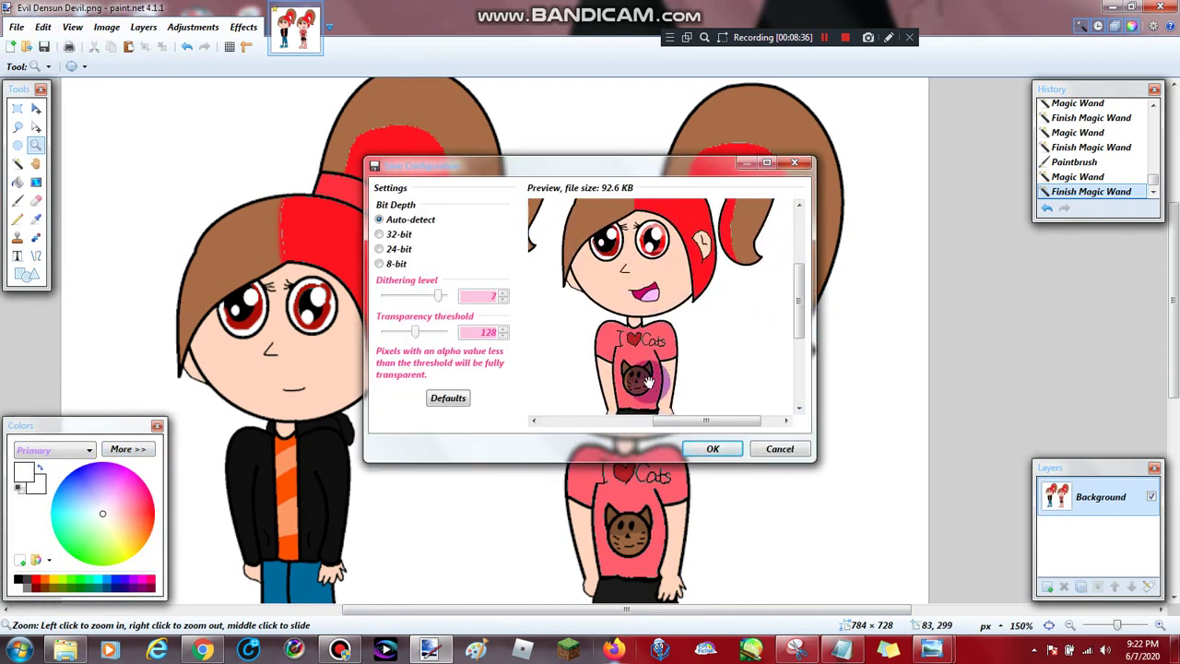
left_click_drag(650, 390, 692, 67)
left_click(708, 449)
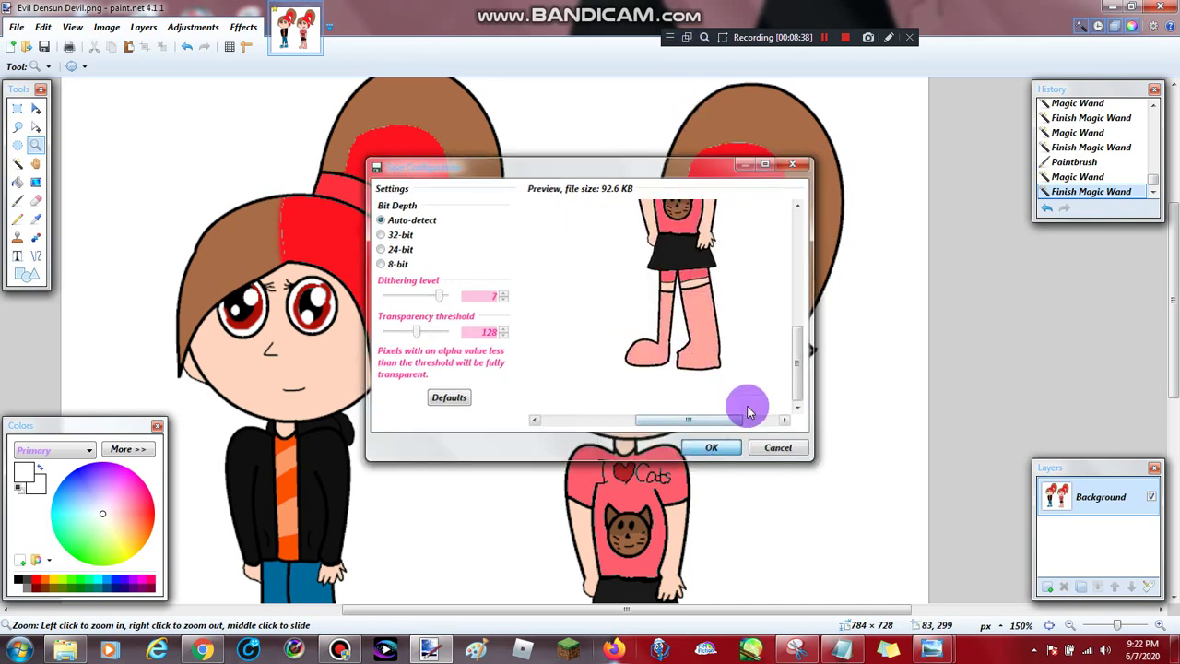
Close paint.net and open the Evil Densun Devil image from The Pamoon by The Pals folder.
left_click(1169, 7)
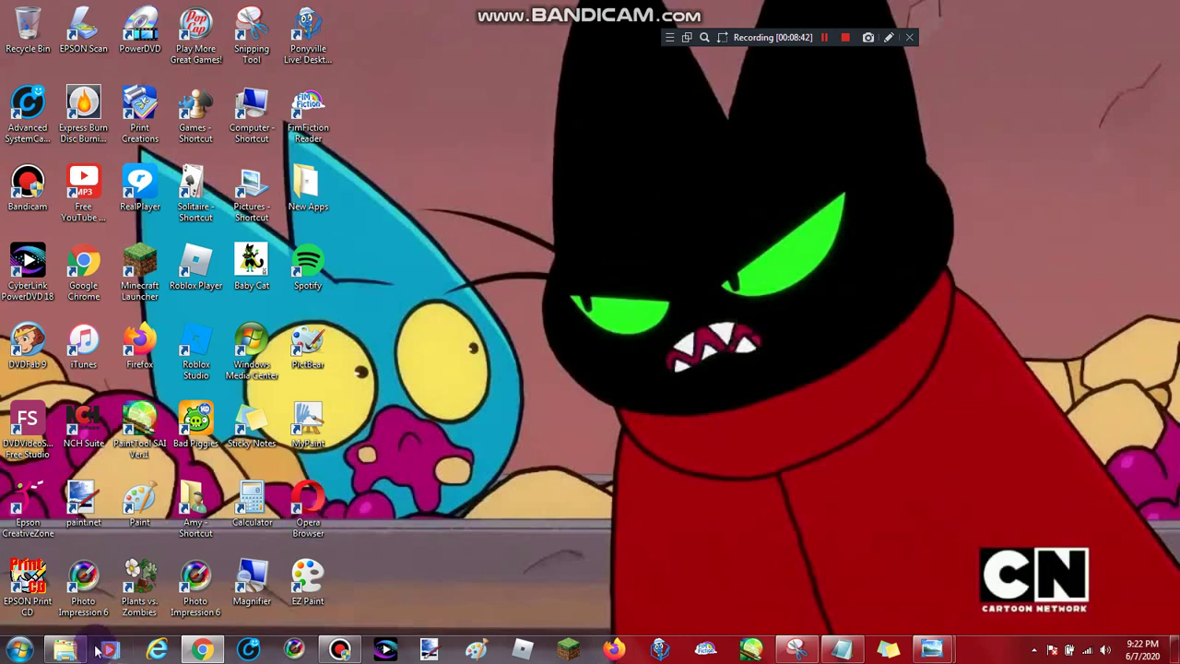
left_click(81, 638)
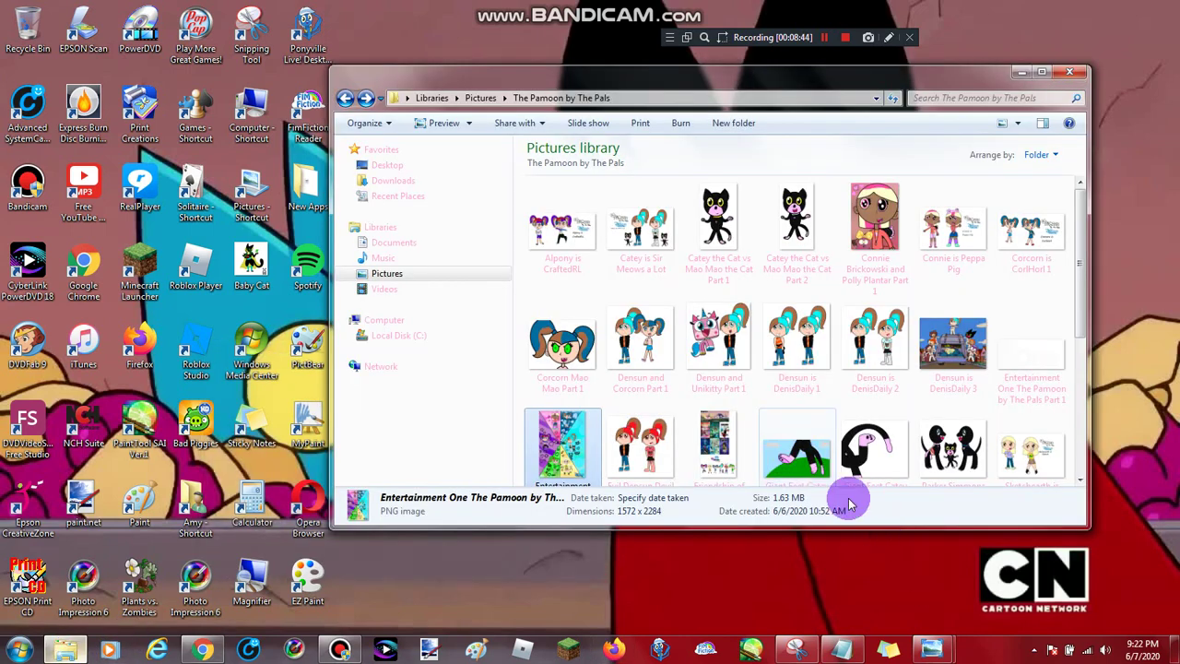
left_click(648, 441)
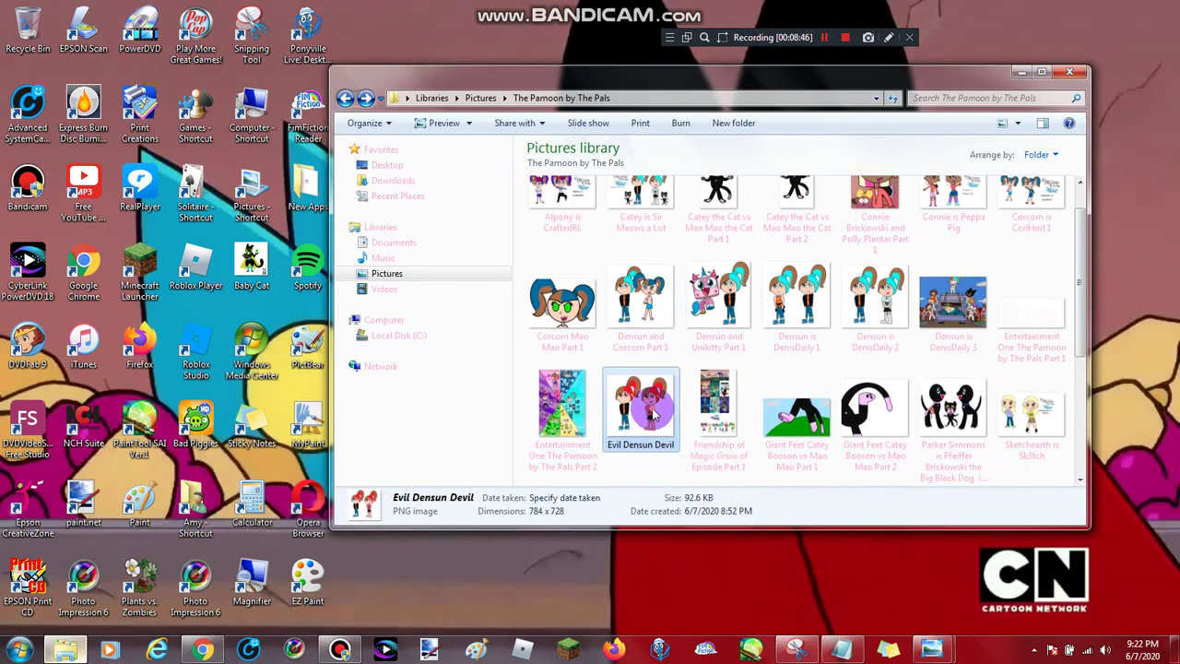
double_click(654, 406)
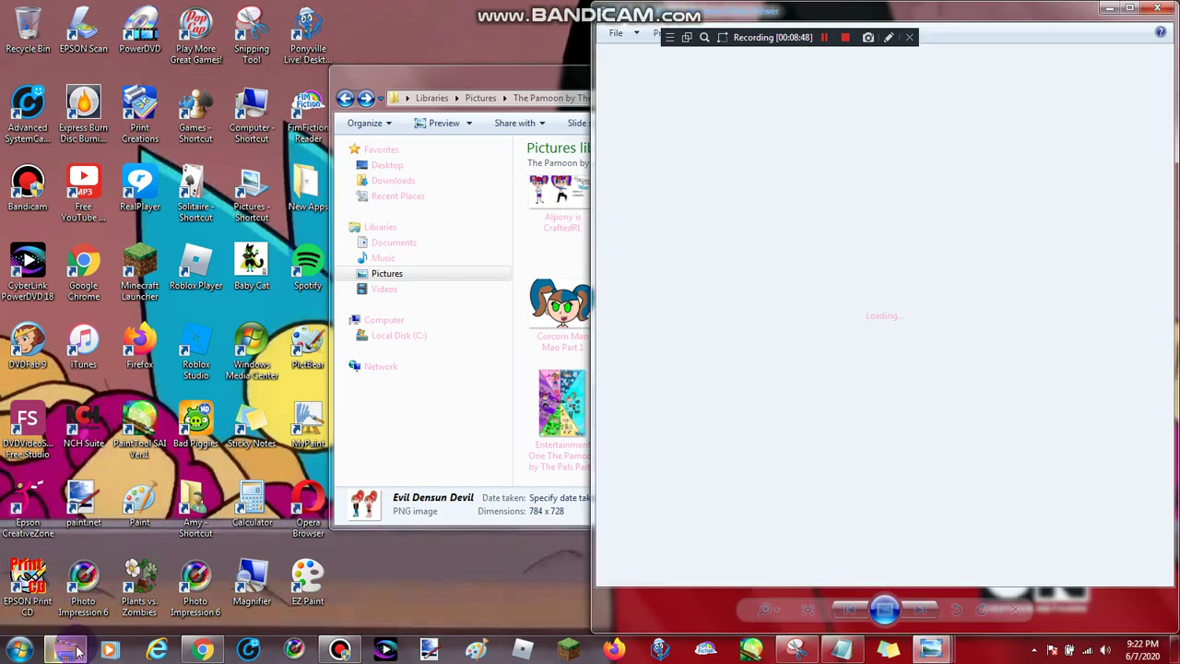
Minimize the folder window and maximize Windows Photo Viewer to view the finished image.
left_click(1086, 175)
left_click(1020, 72)
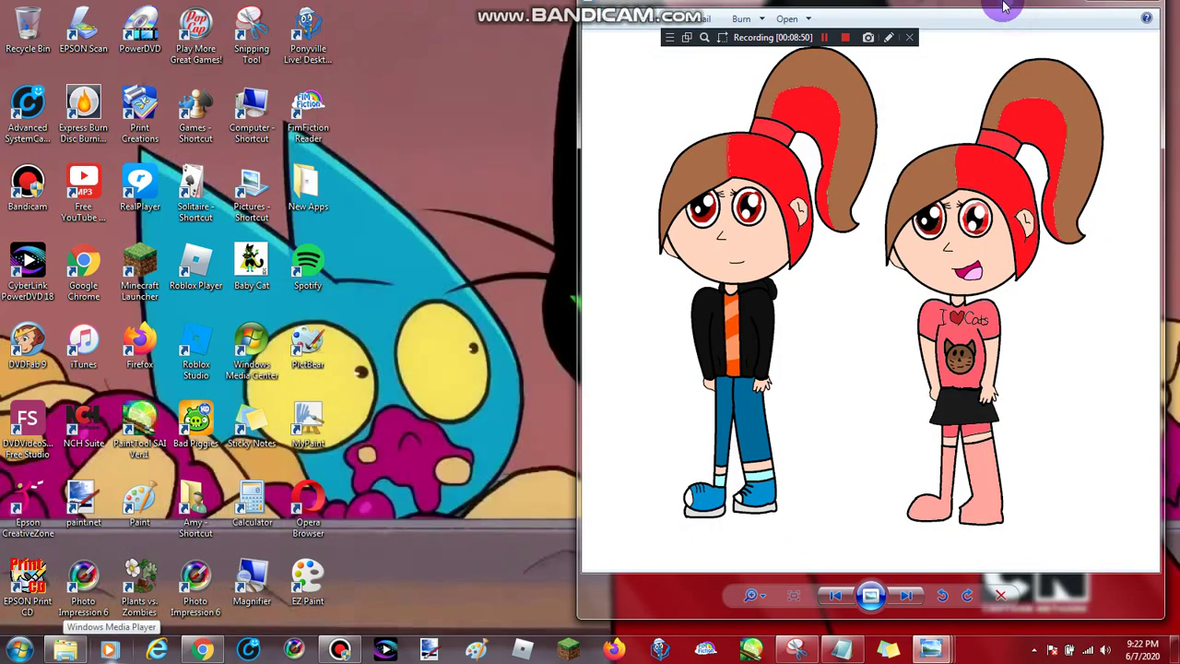
left_click_drag(999, 5, 997, 0)
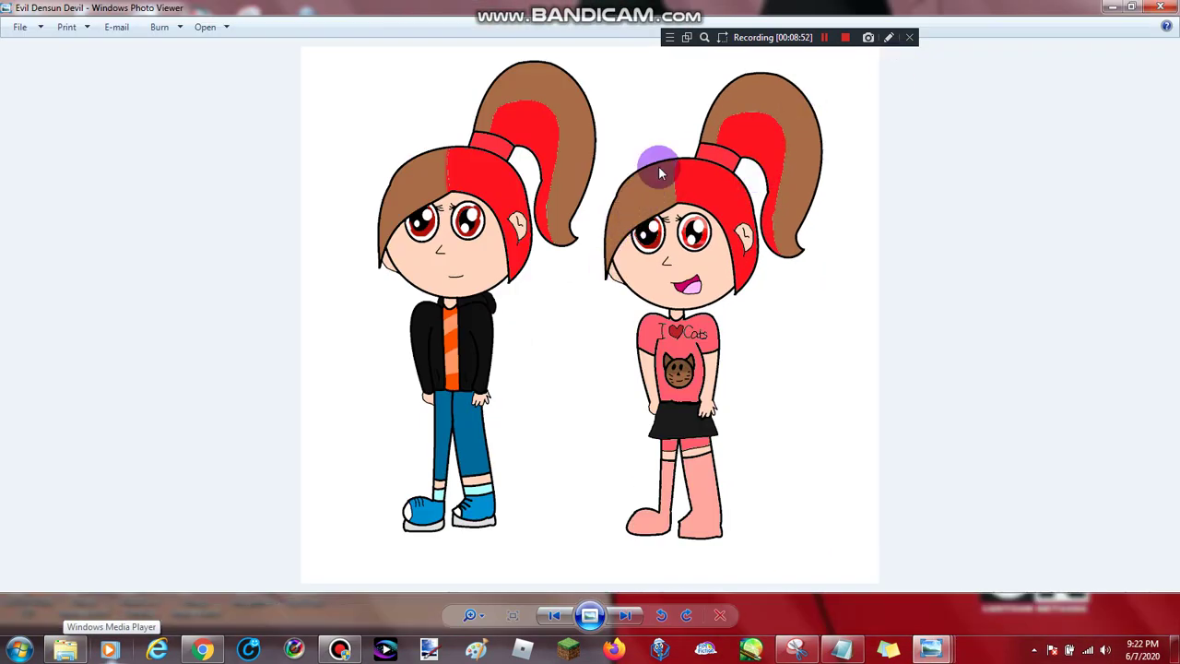